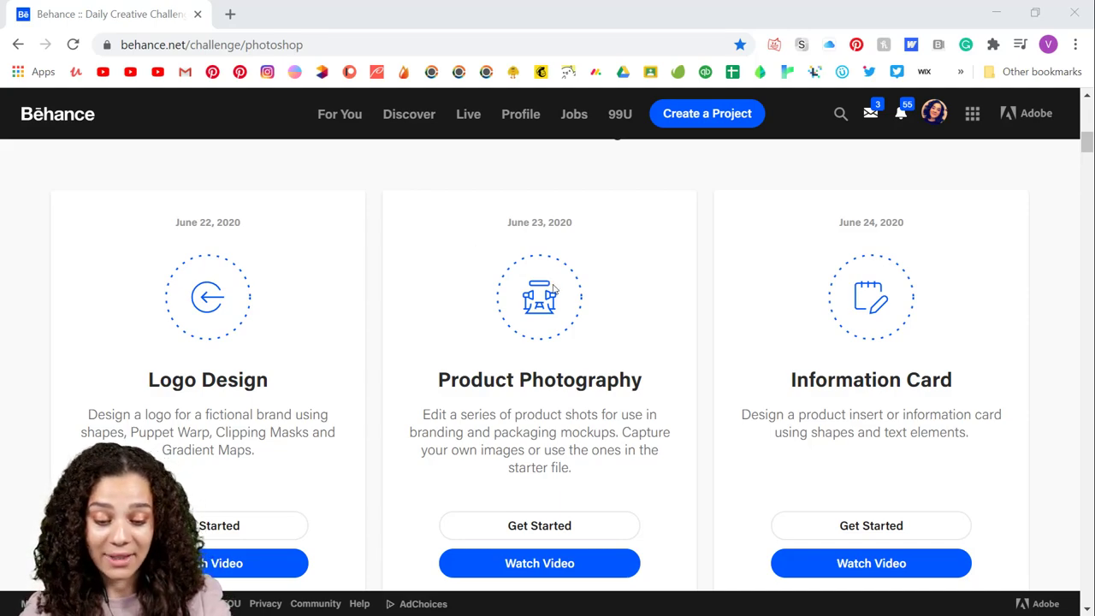
scroll(553, 289, down, 1)
scroll(611, 316, up, 1)
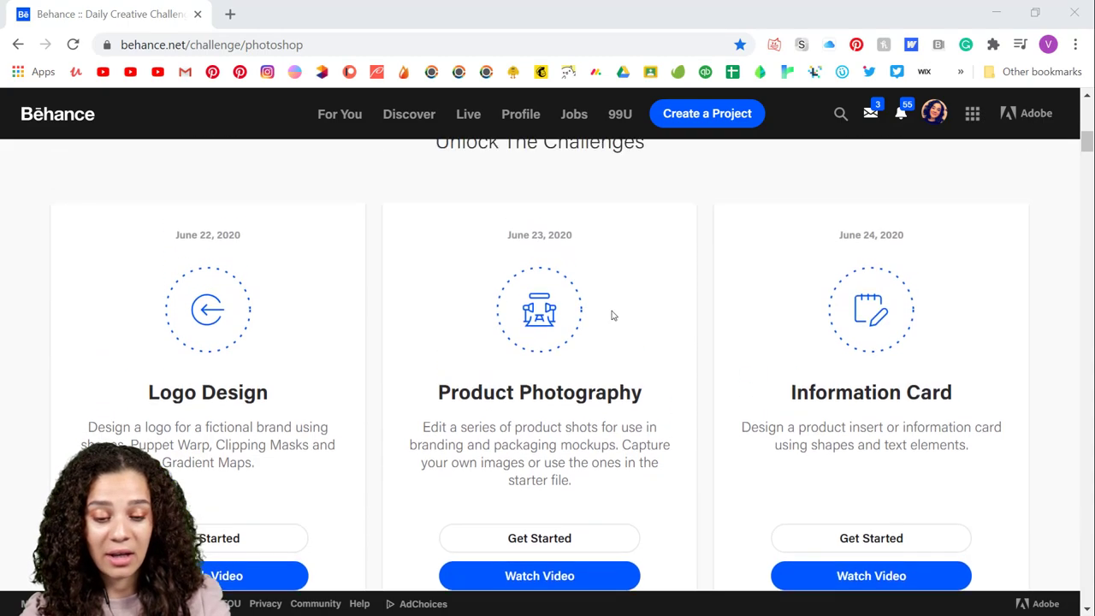
scroll(612, 316, up, 10)
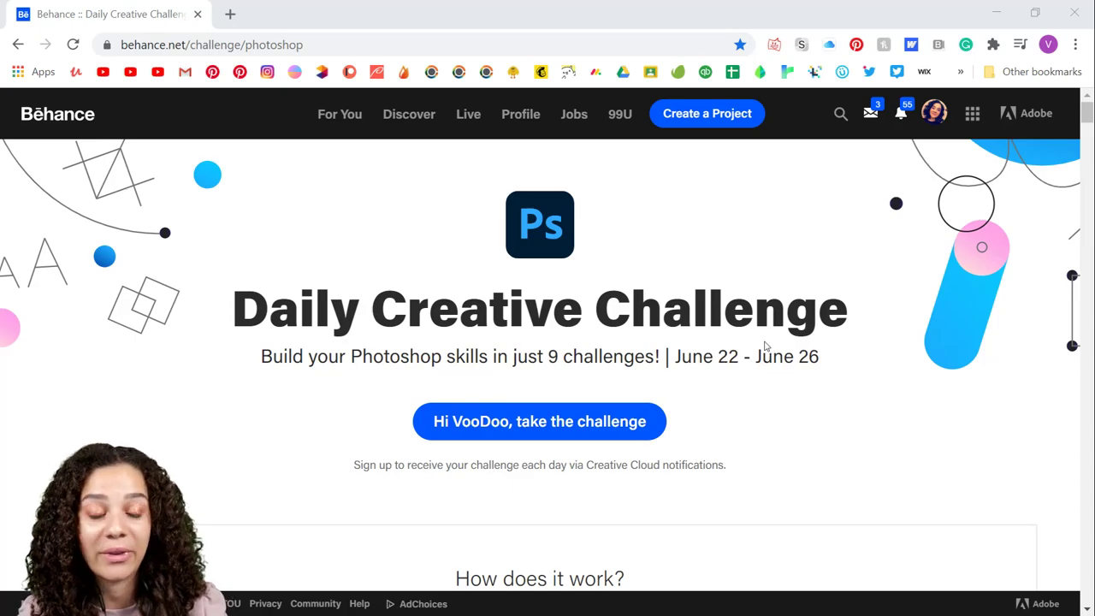
scroll(791, 492, down, 15)
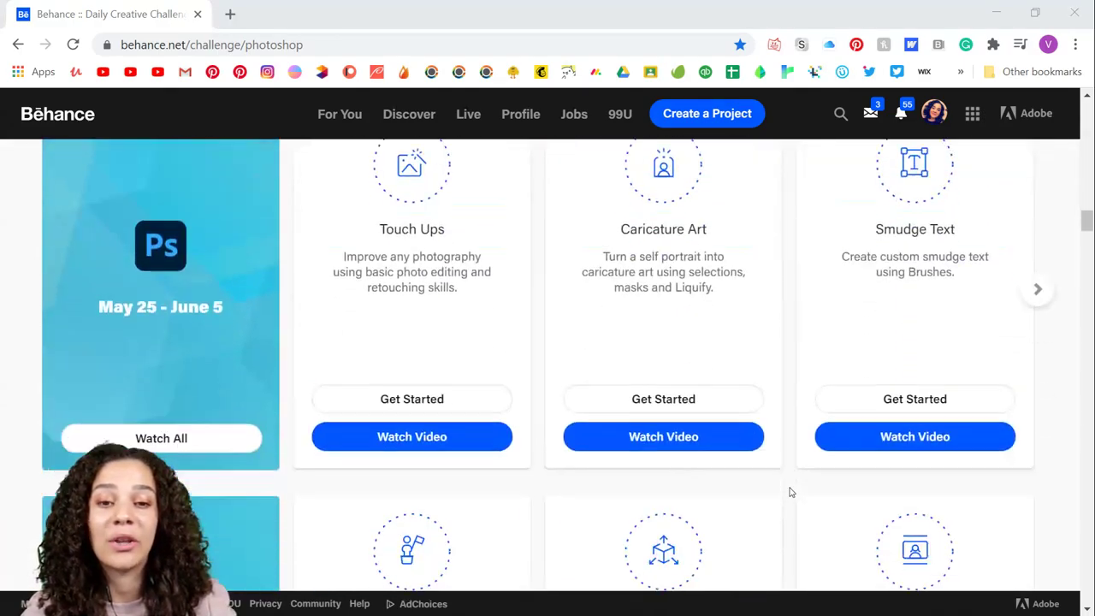
scroll(791, 491, down, 4)
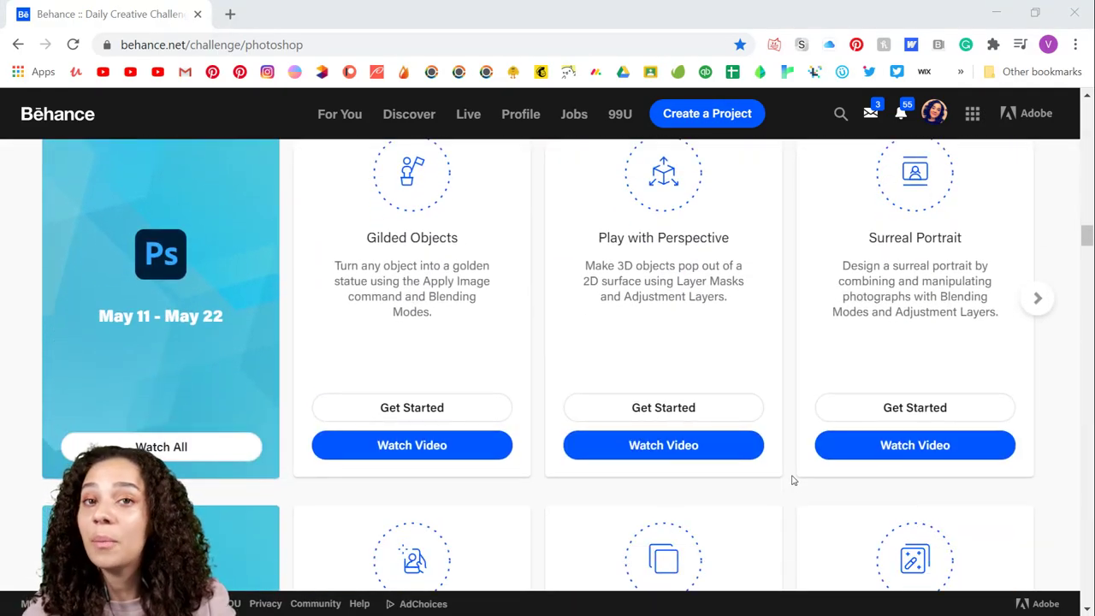
scroll(791, 480, down, 10)
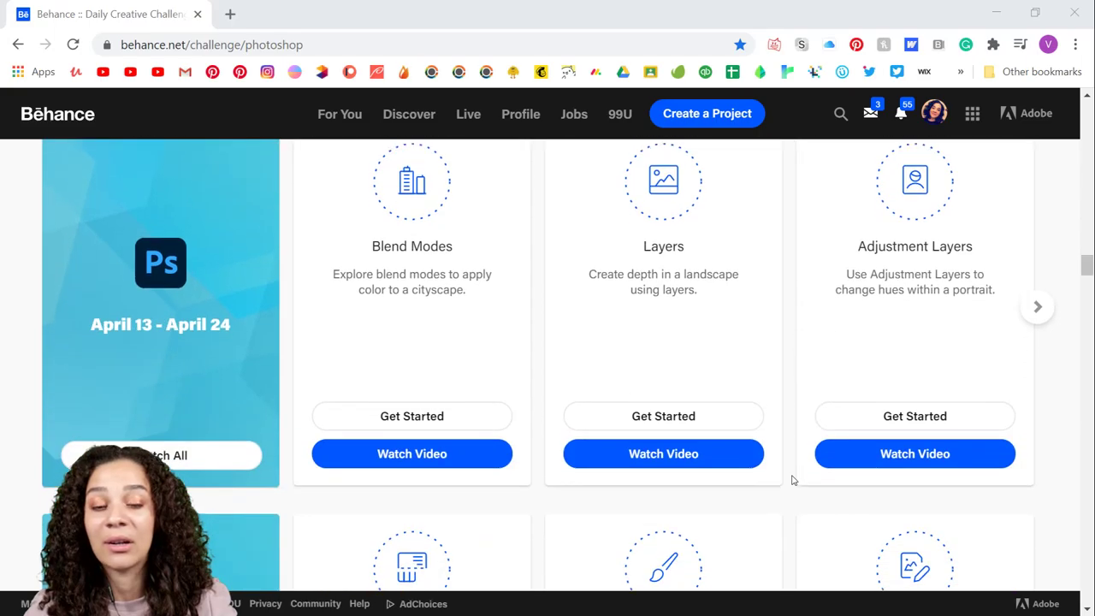
scroll(791, 478, down, 12)
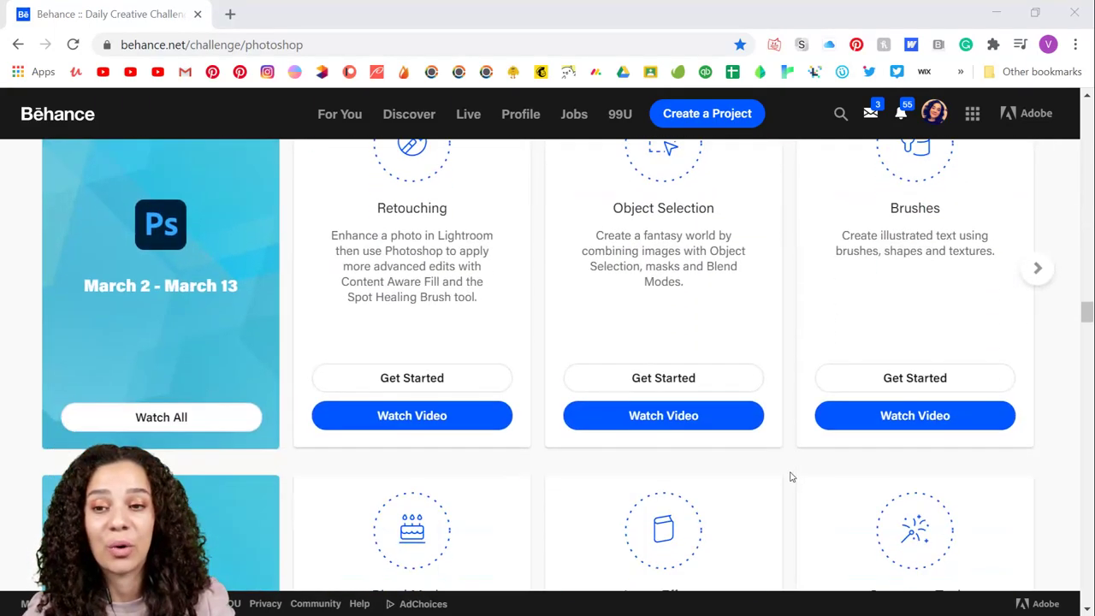
scroll(791, 477, down, 14)
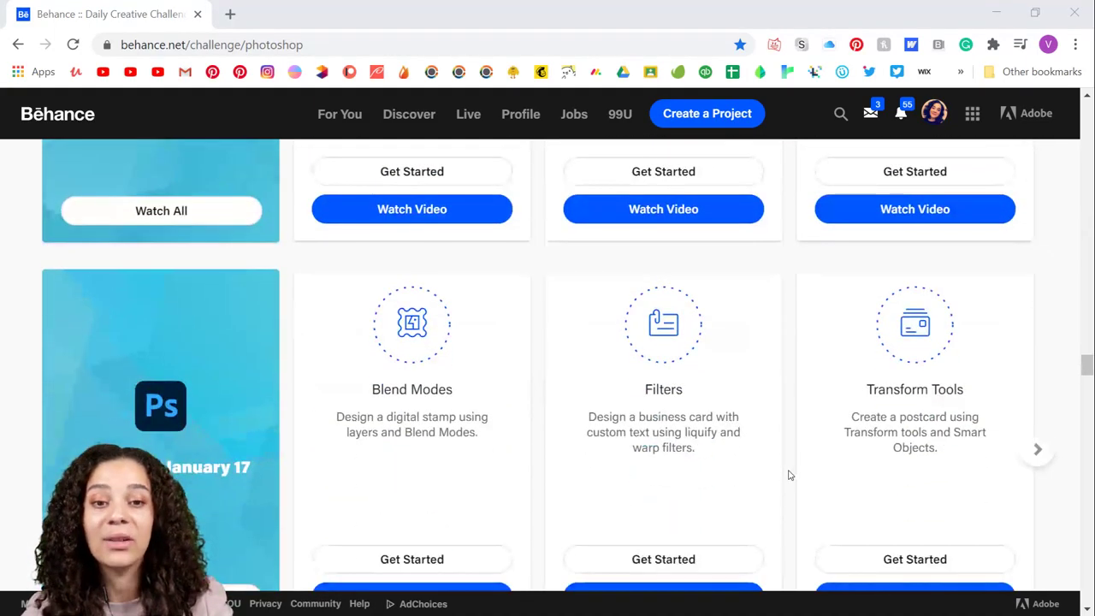
scroll(789, 474, down, 3)
scroll(790, 474, up, 3)
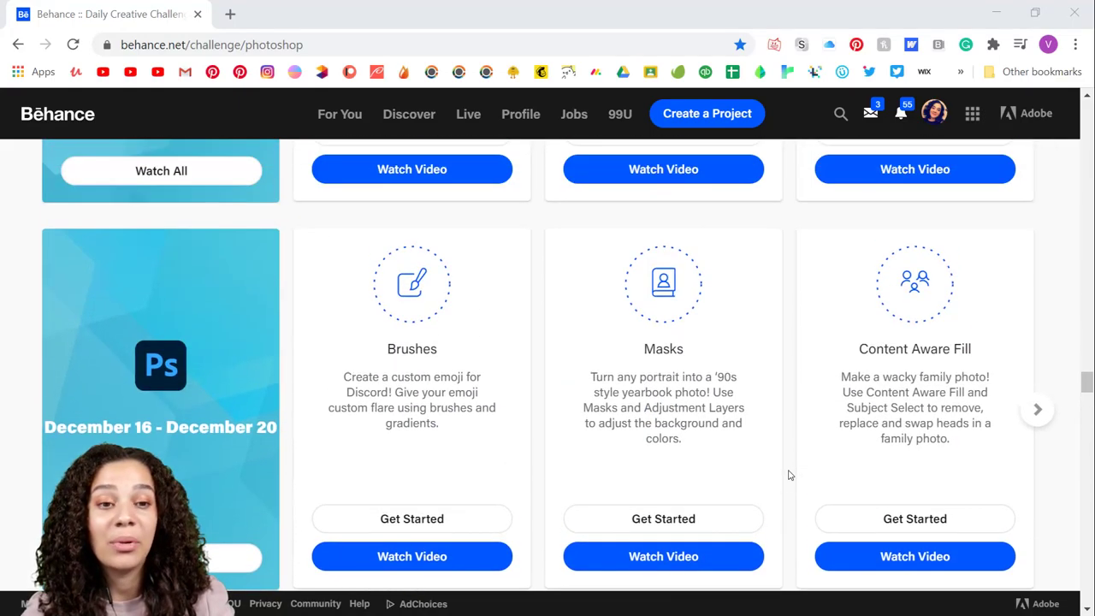
scroll(916, 473, down, 1)
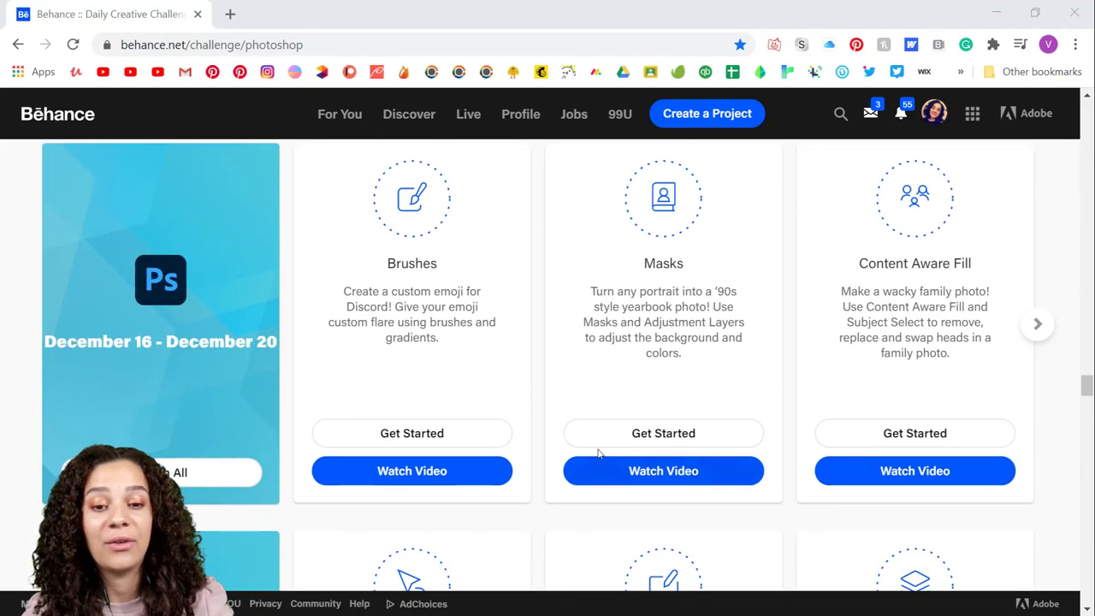
drag(1086, 389, 1085, 103)
scroll(802, 385, down, 5)
scroll(803, 391, down, 6)
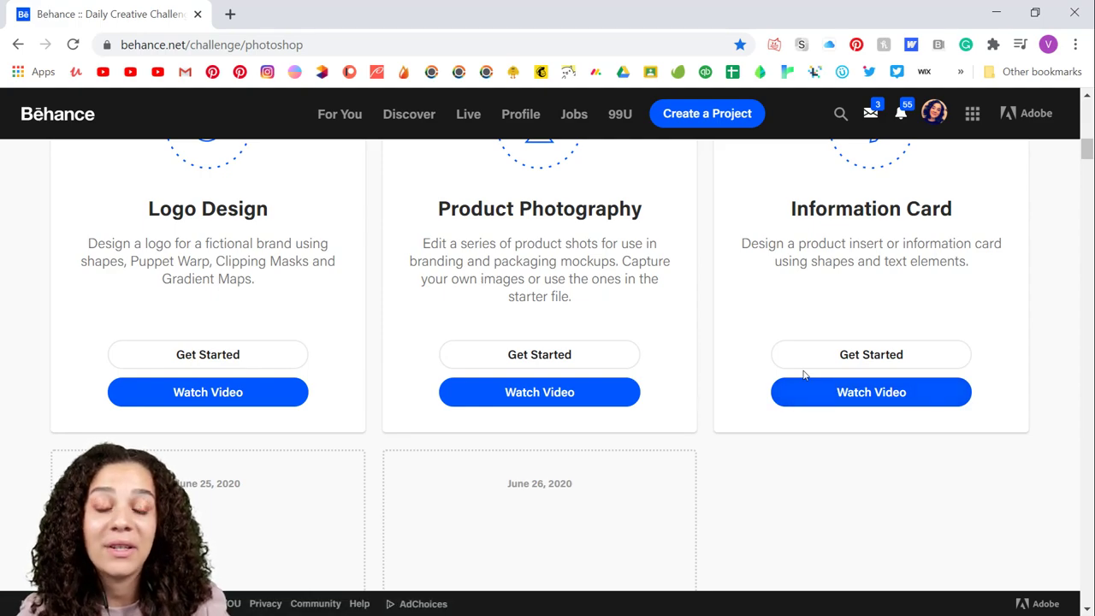
Scroll through members' Day 2 submissions in Discord's current-challenge channel.
scroll(205, 338, up, 1)
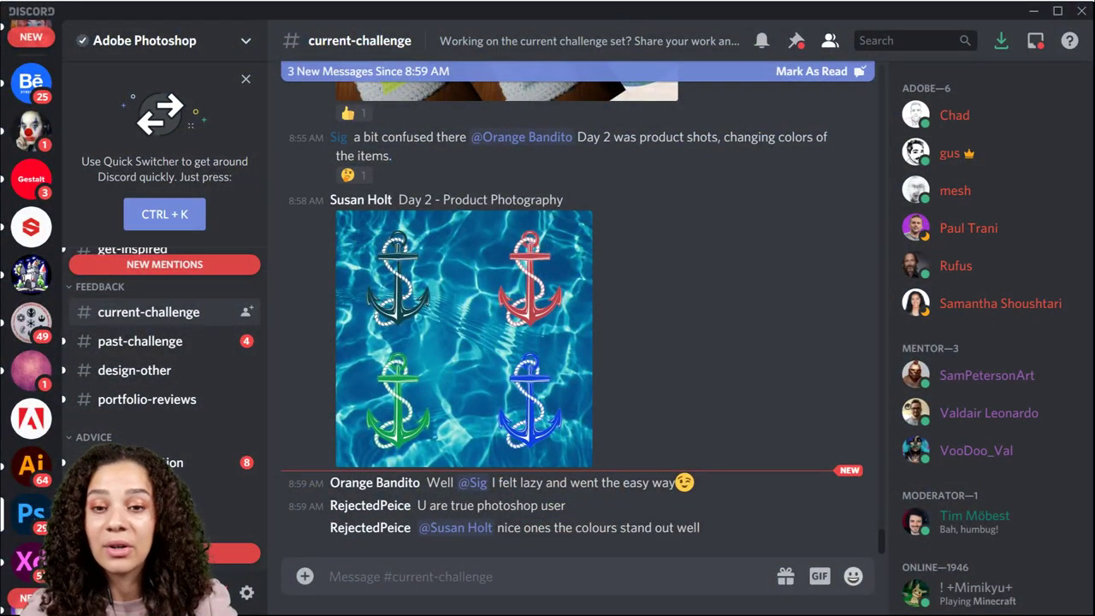
scroll(177, 342, up, 5)
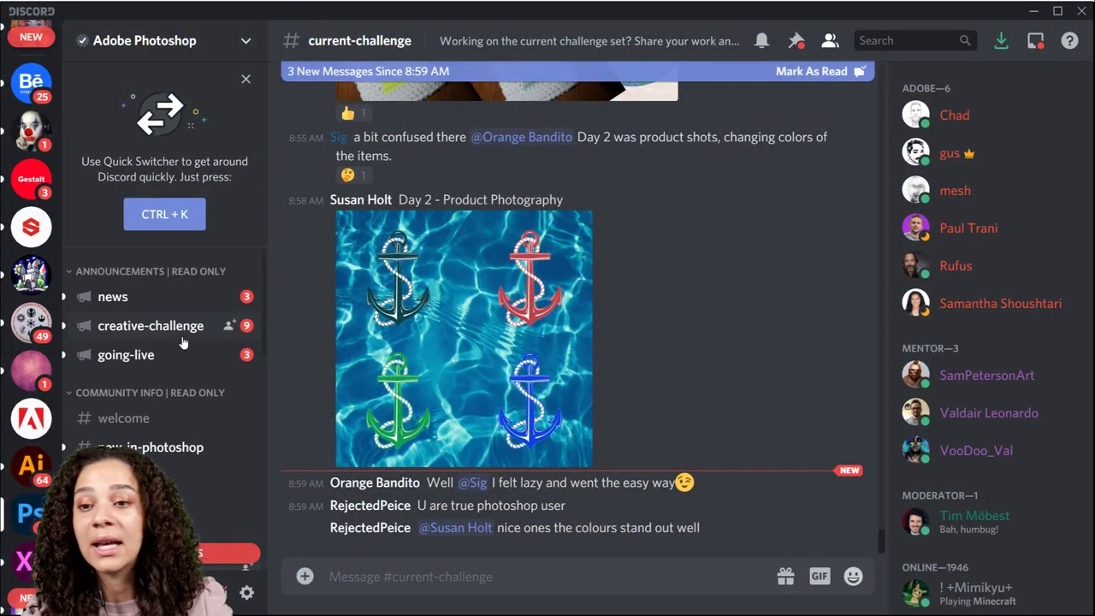
scroll(188, 342, down, 10)
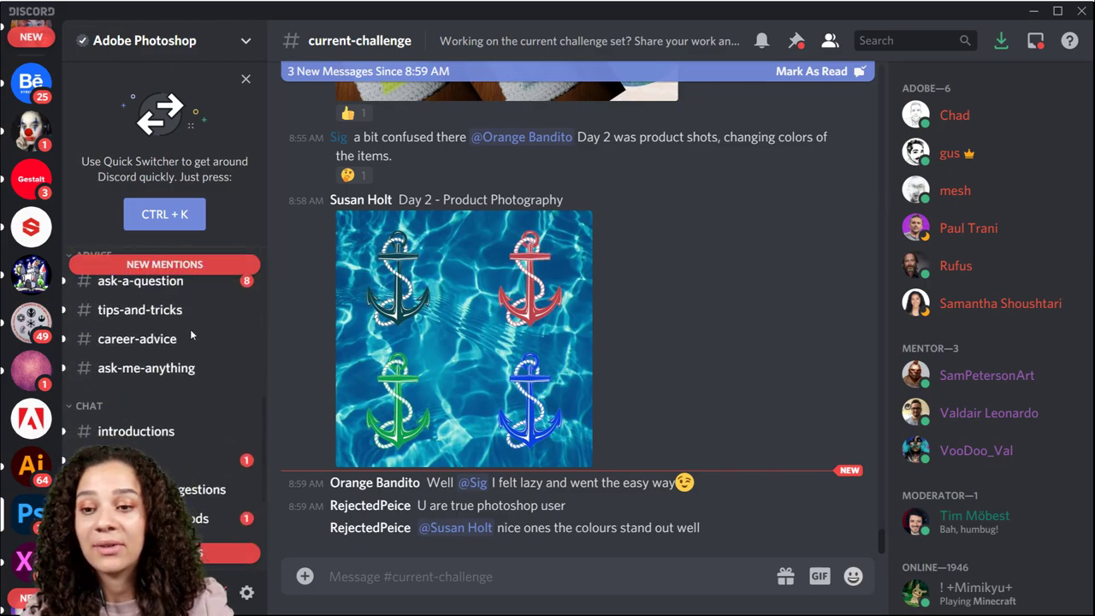
scroll(190, 330, up, 5)
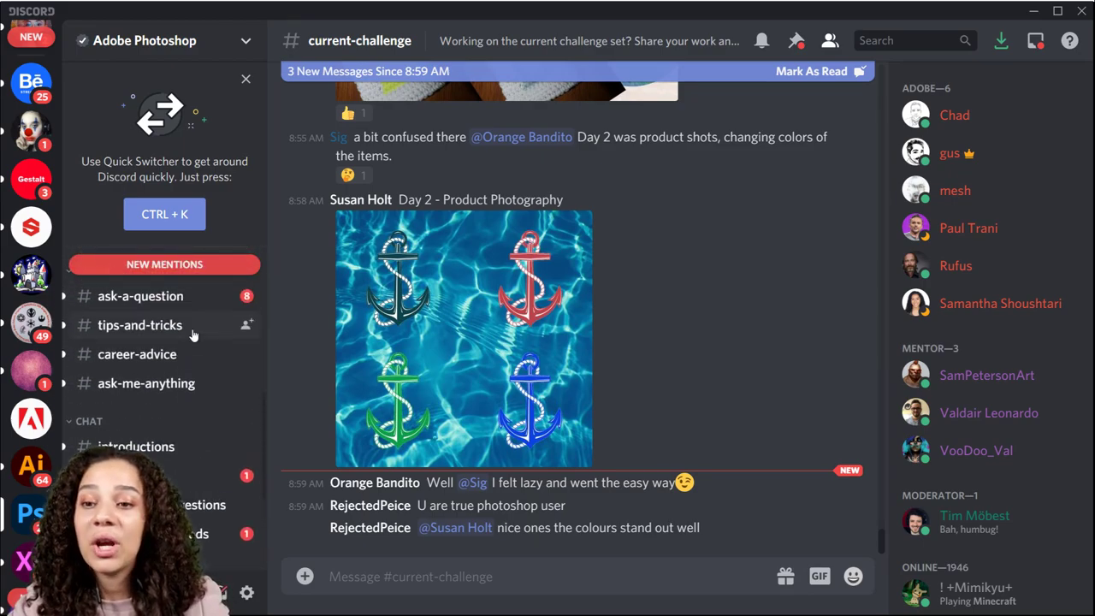
scroll(193, 335, up, 2)
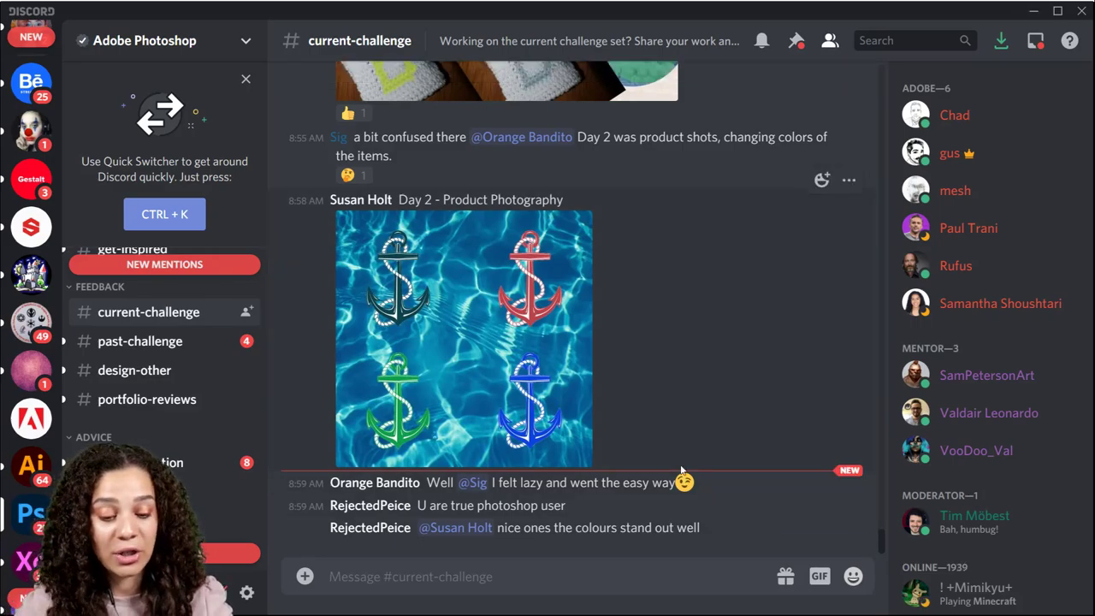
click(445, 335)
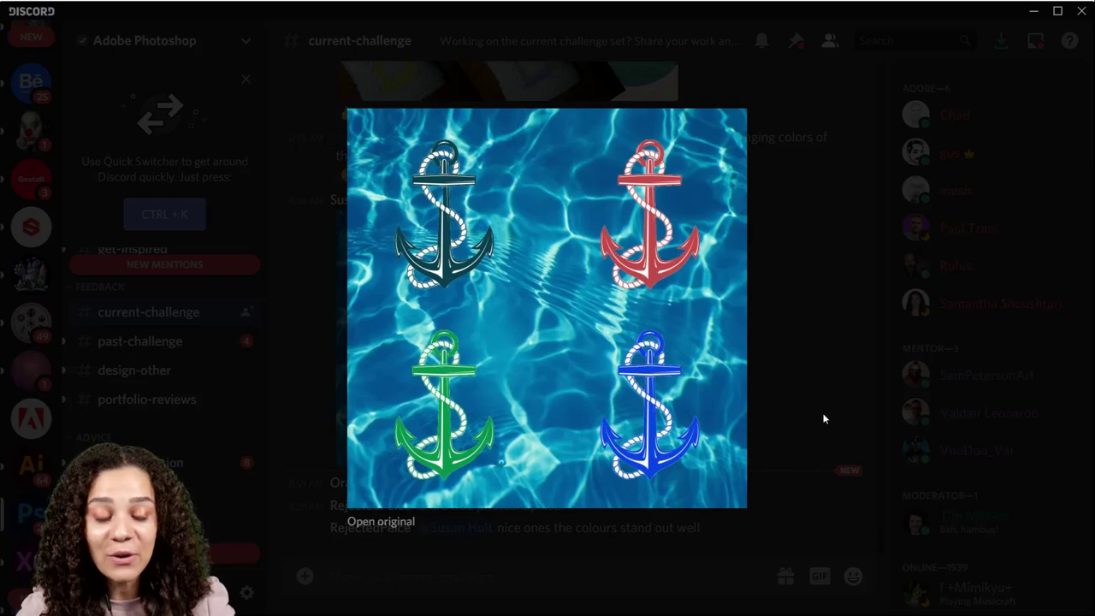
click(844, 413)
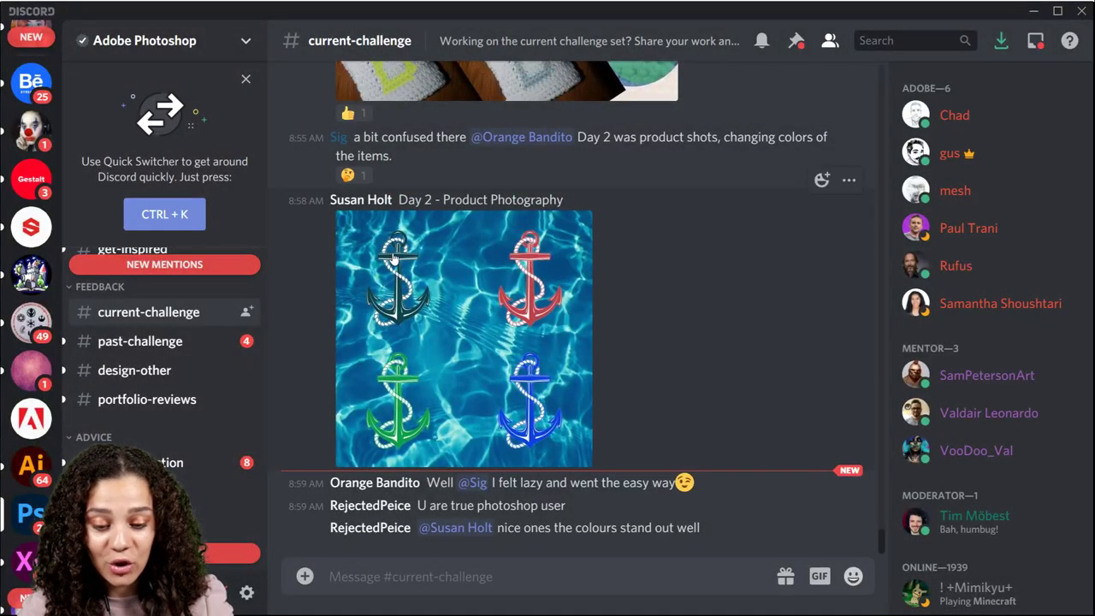
scroll(547, 296, up, 5)
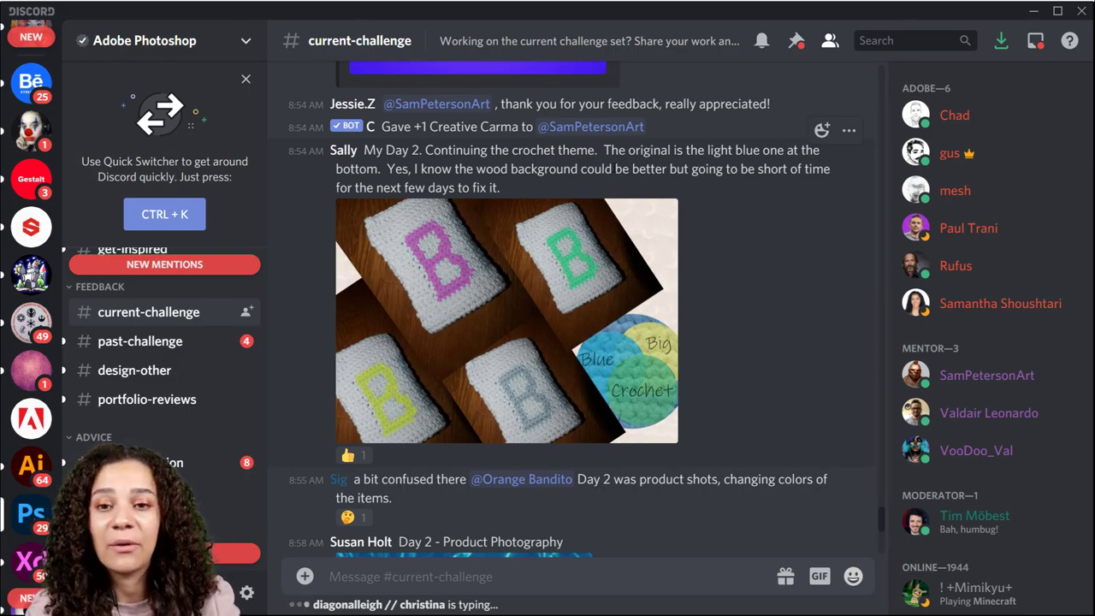
click(532, 370)
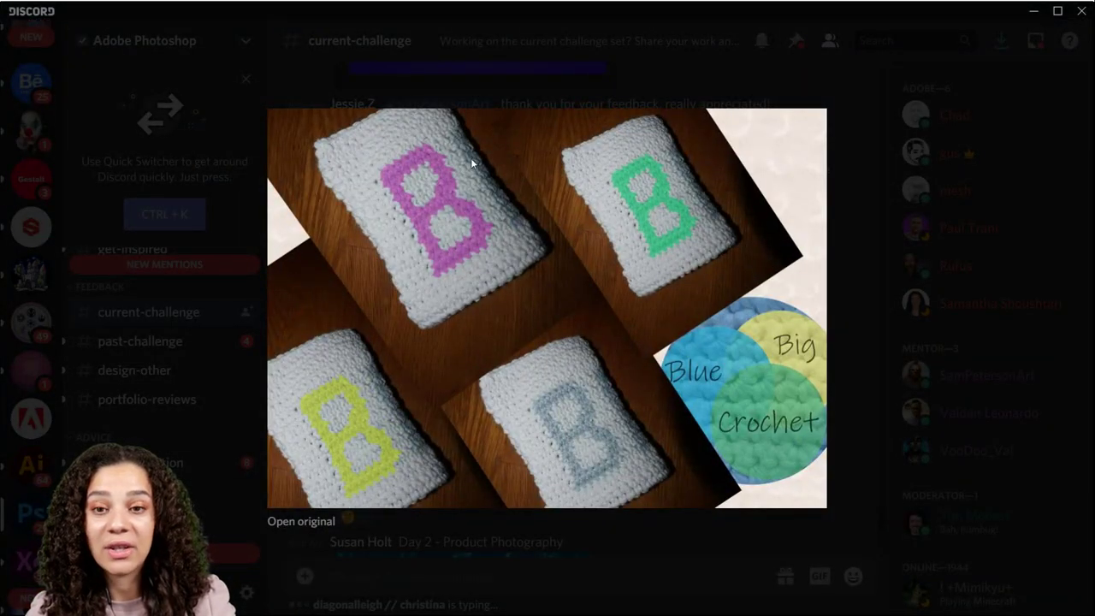
click(889, 423)
scroll(613, 342, up, 4)
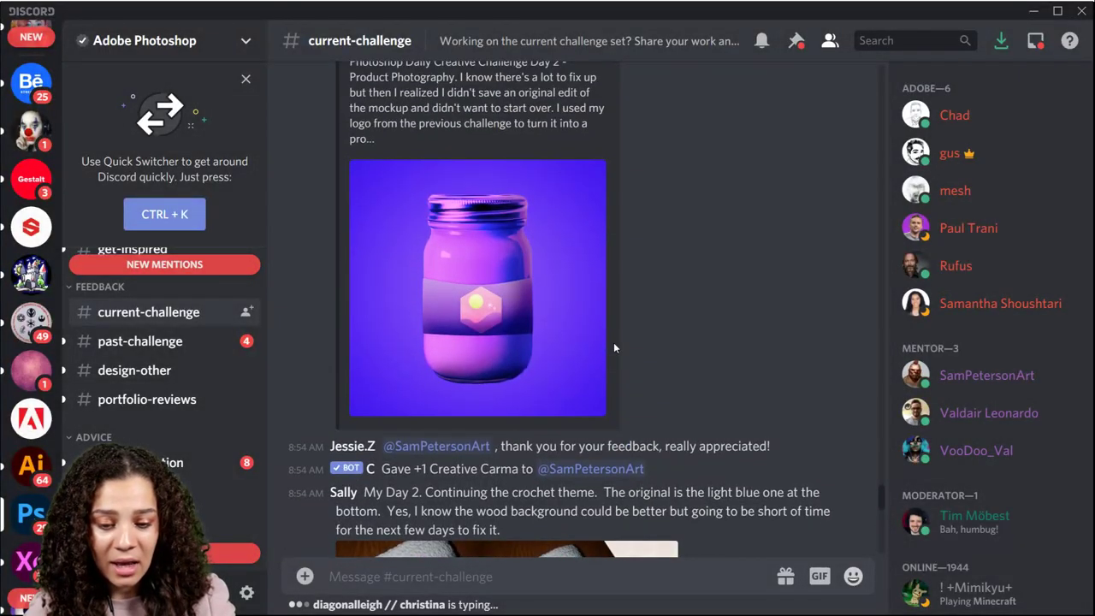
scroll(613, 342, up, 4)
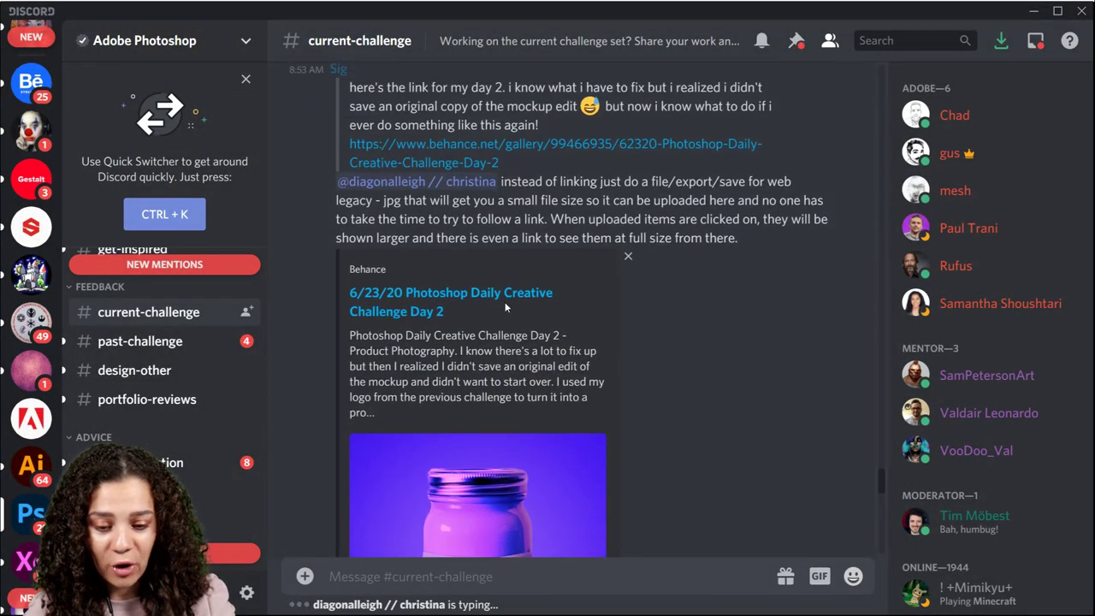
scroll(505, 306, up, 2)
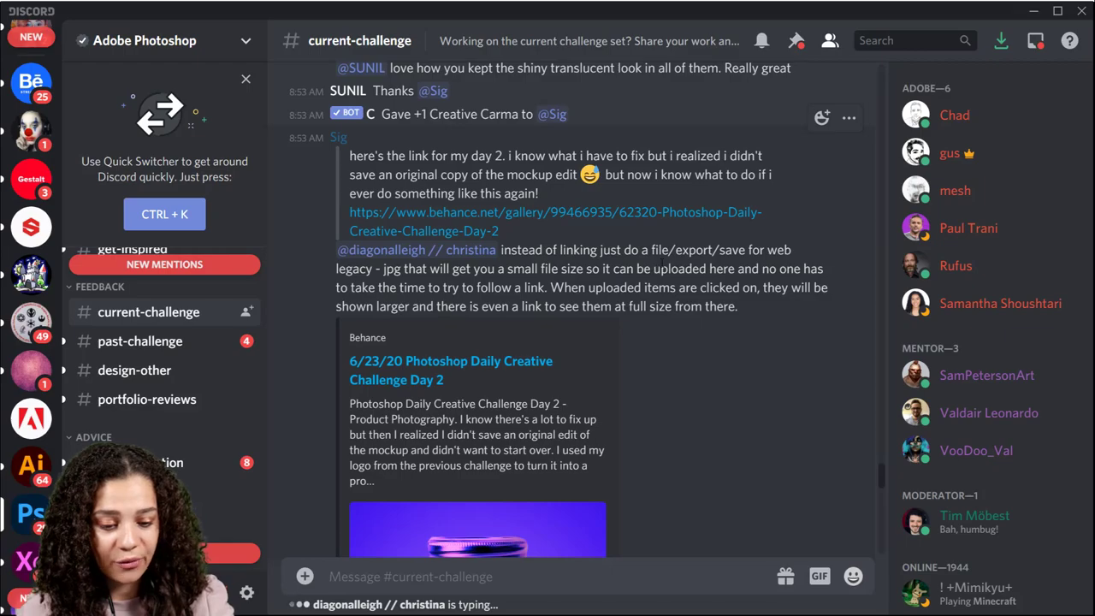
scroll(543, 245, up, 1)
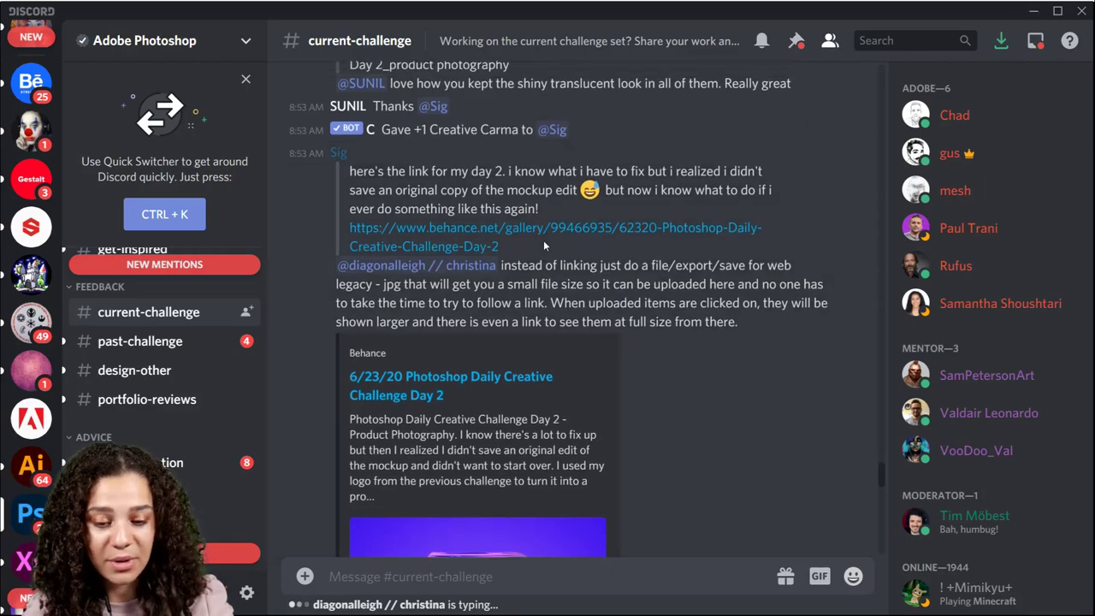
scroll(556, 240, down, 5)
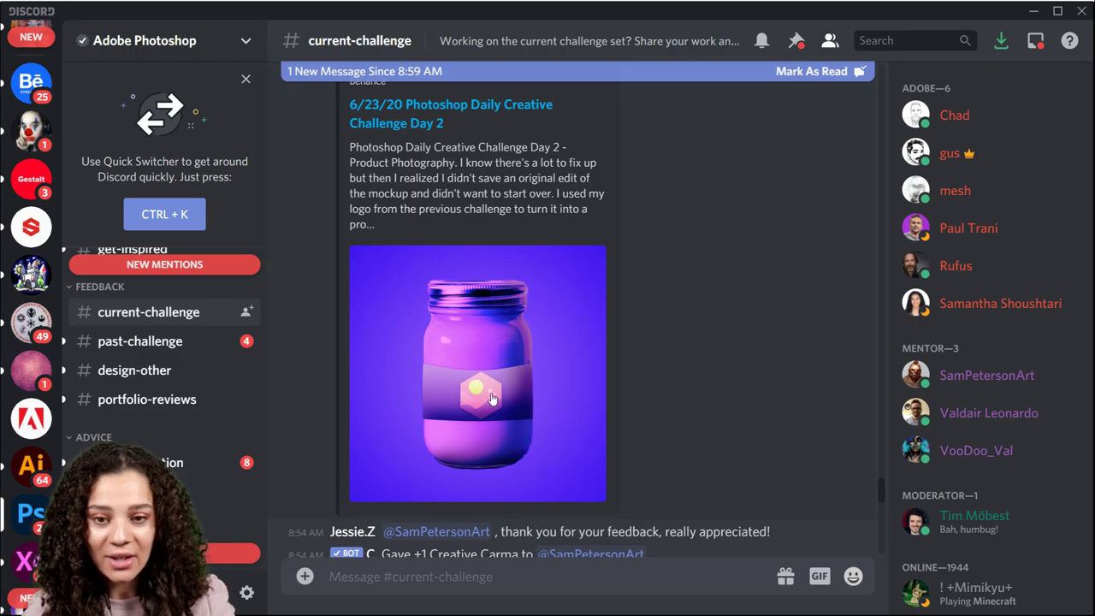
scroll(479, 395, up, 5)
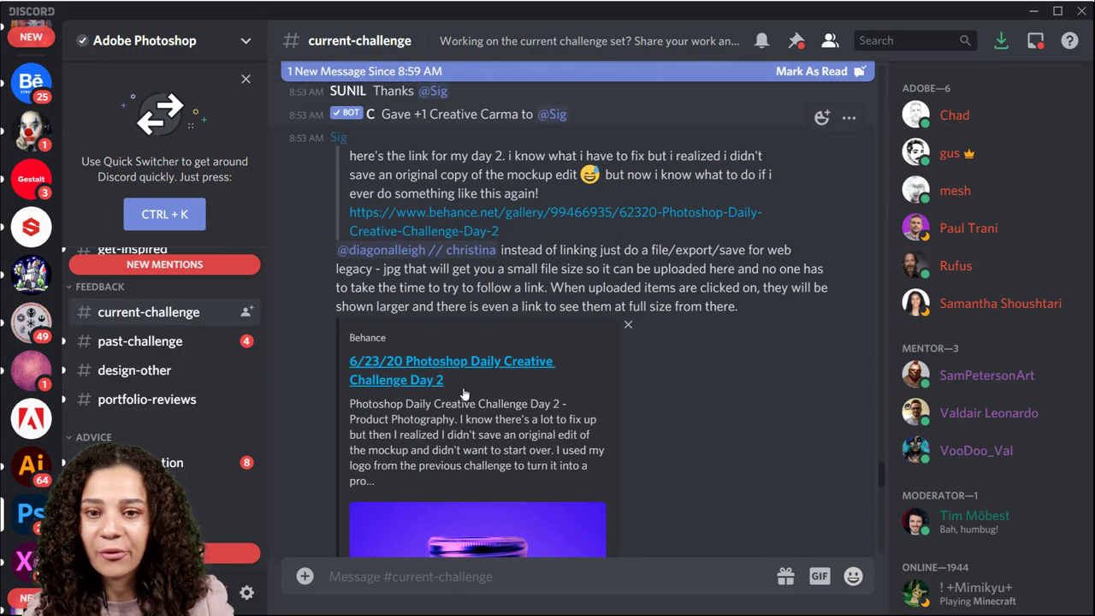
scroll(487, 411, down, 5)
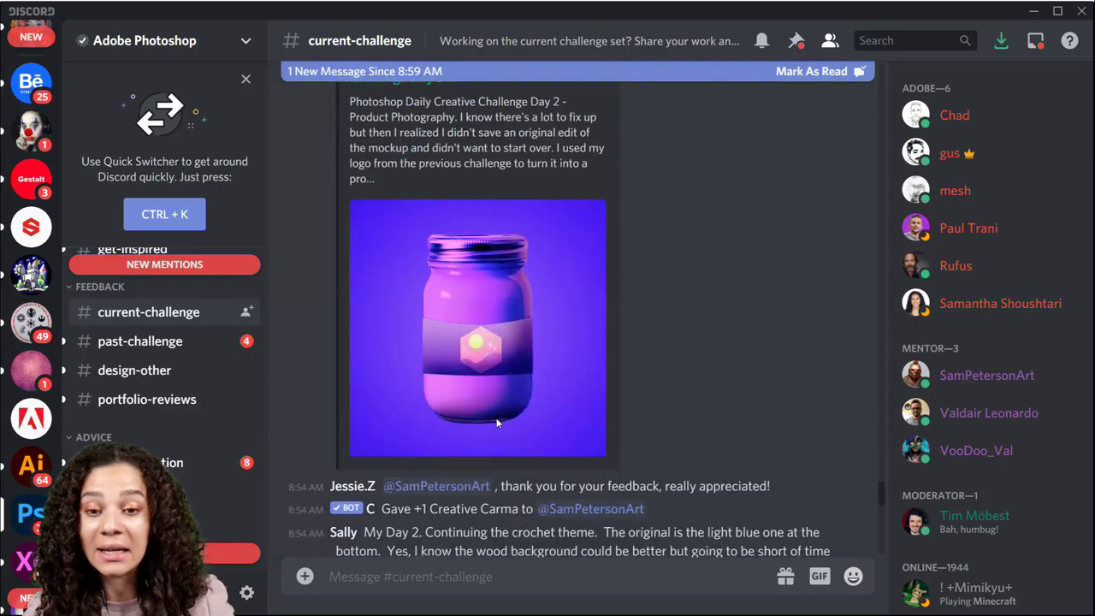
scroll(479, 385, down, 1)
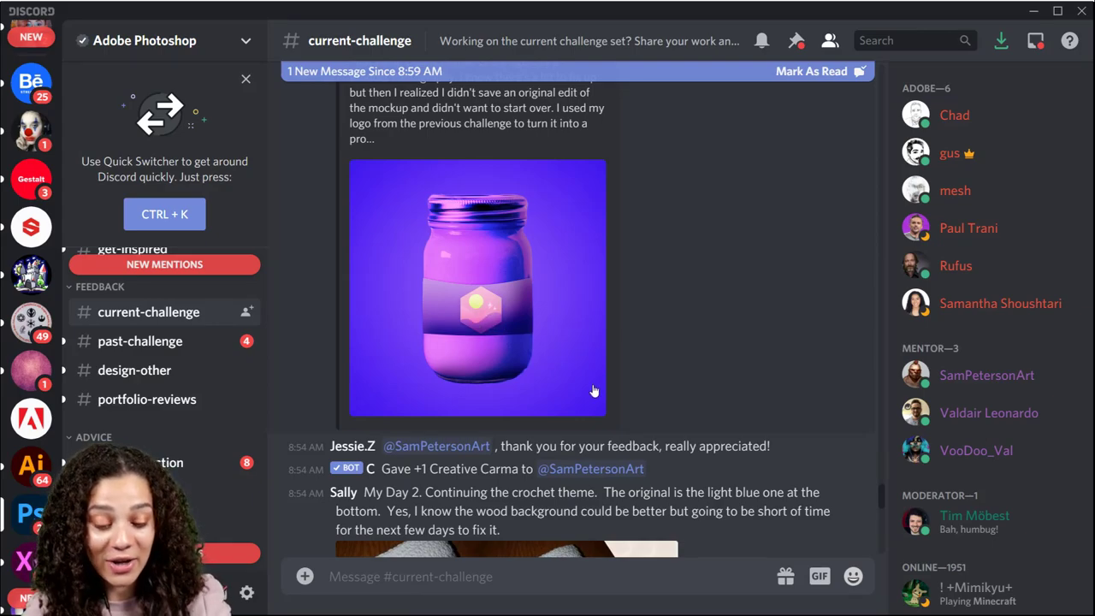
scroll(593, 391, up, 15)
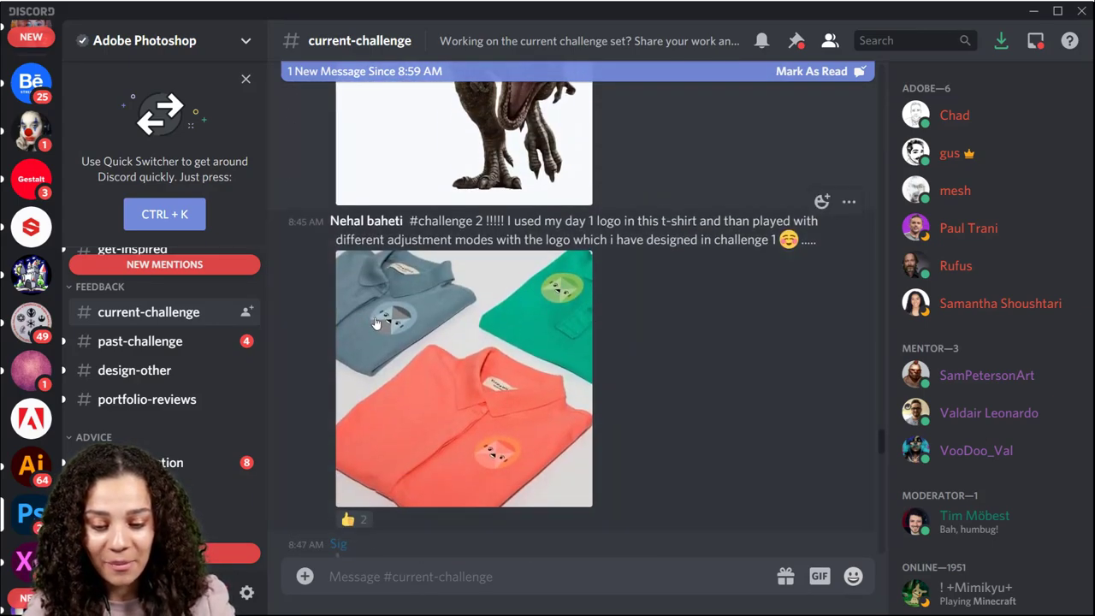
scroll(473, 295, down, 2)
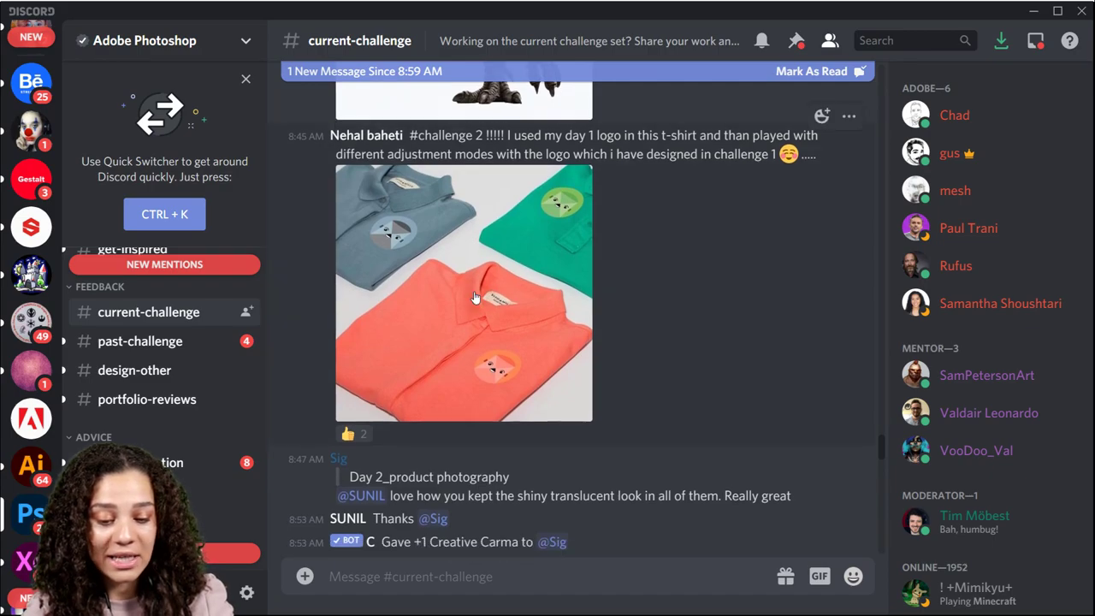
click(474, 296)
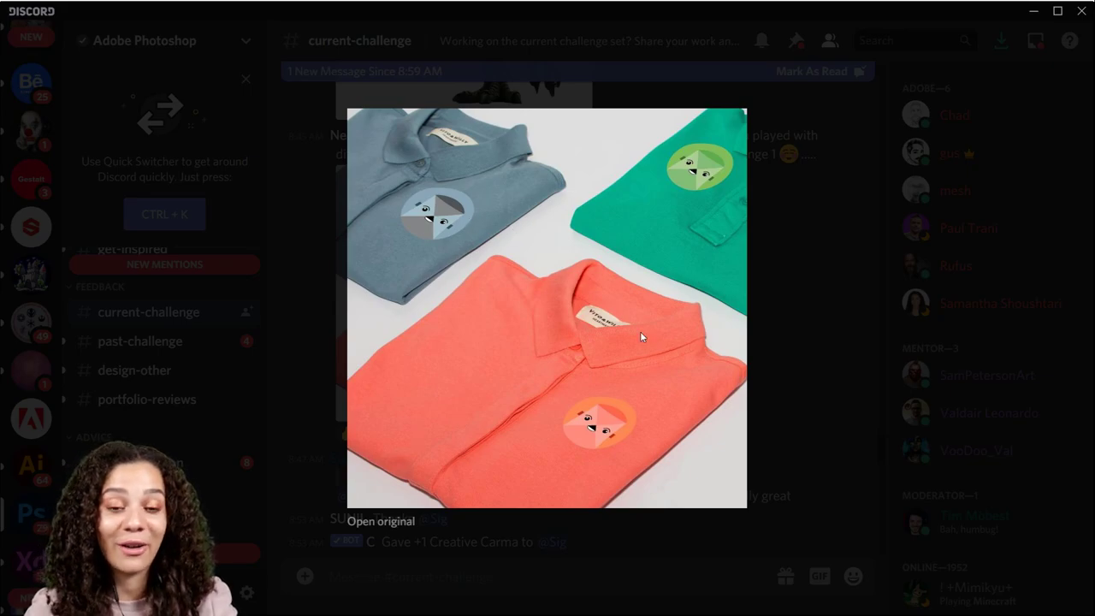
click(791, 378)
scroll(778, 377, up, 5)
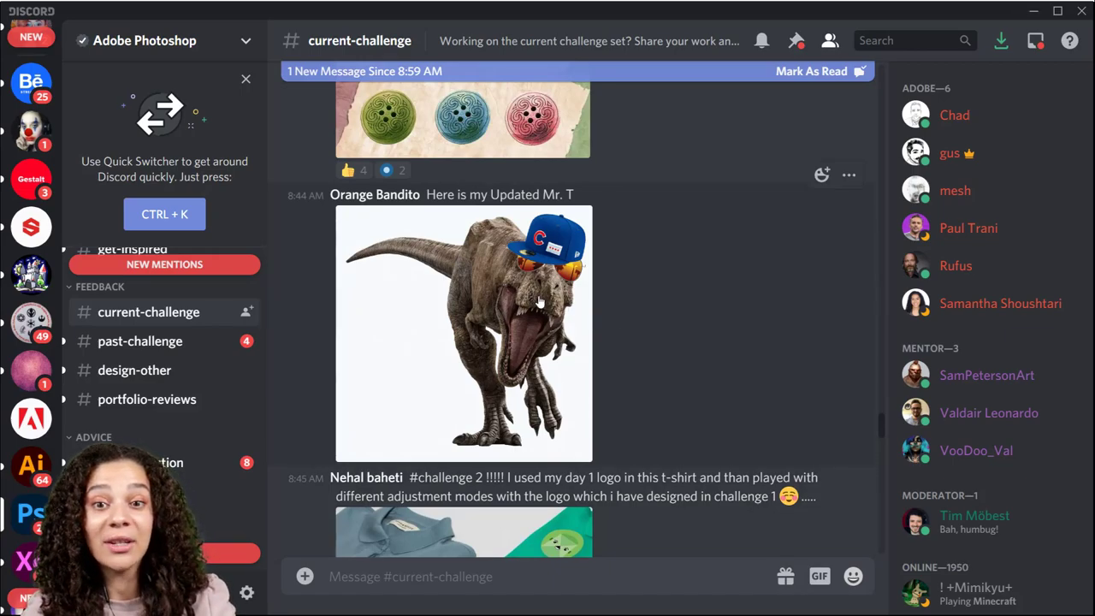
click(539, 301)
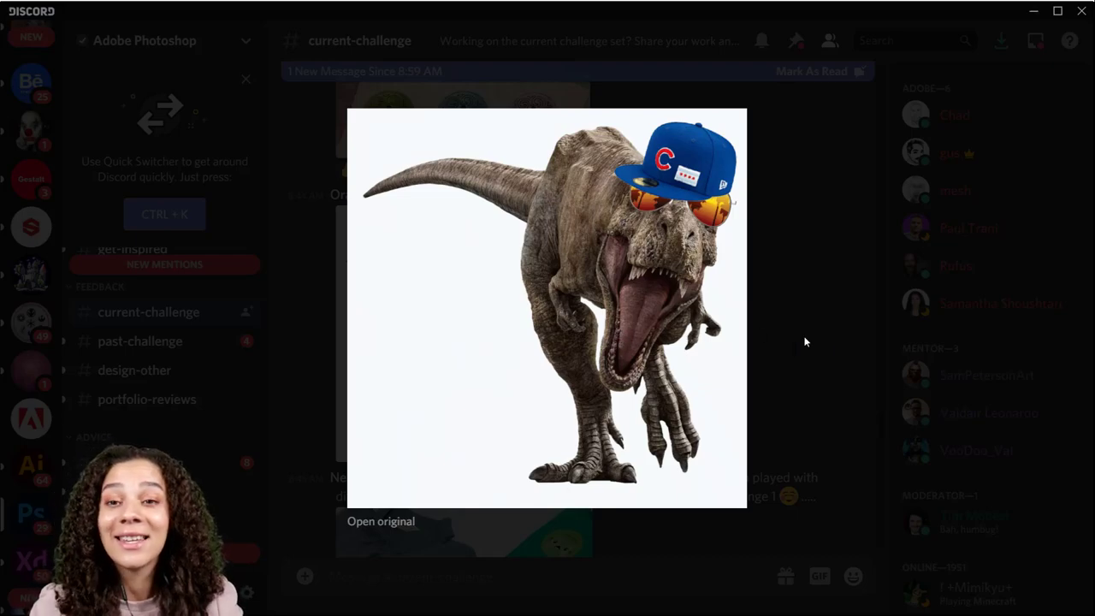
click(845, 342)
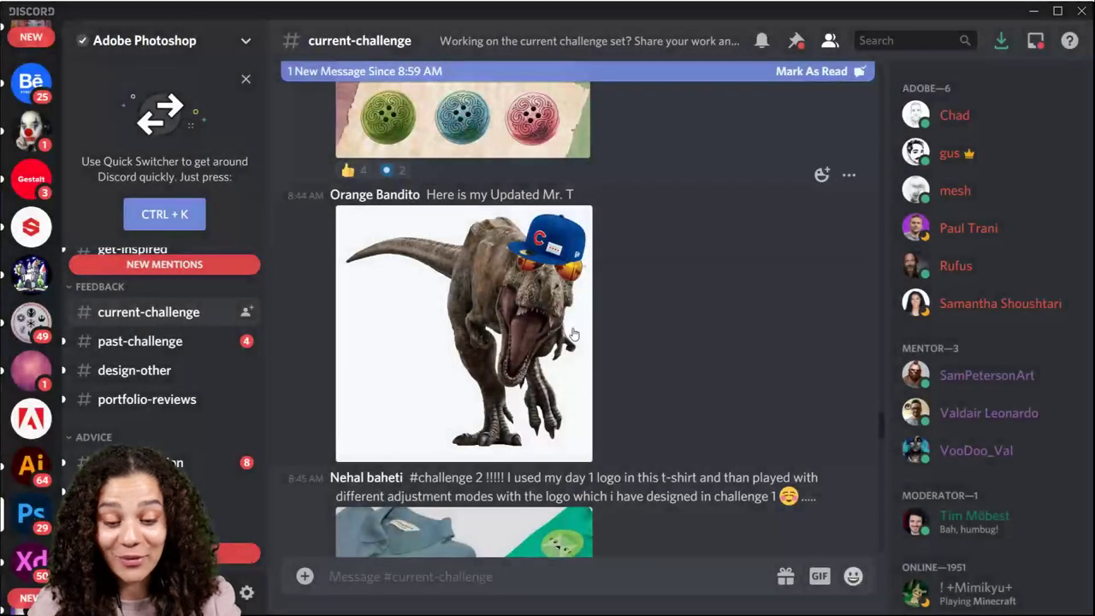
click(516, 323)
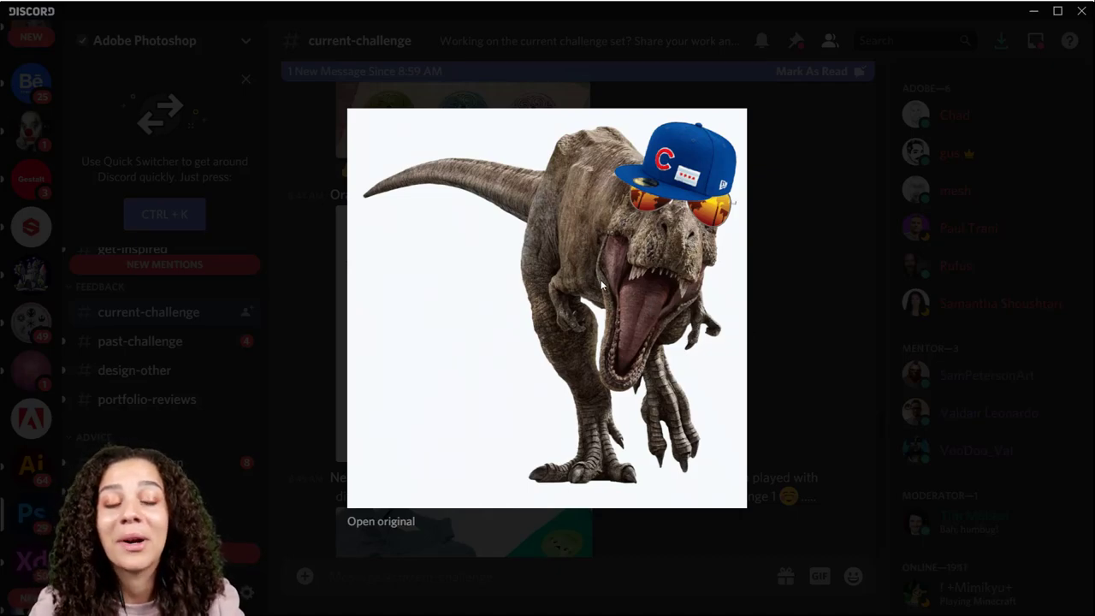
click(754, 305)
scroll(736, 320, up, 5)
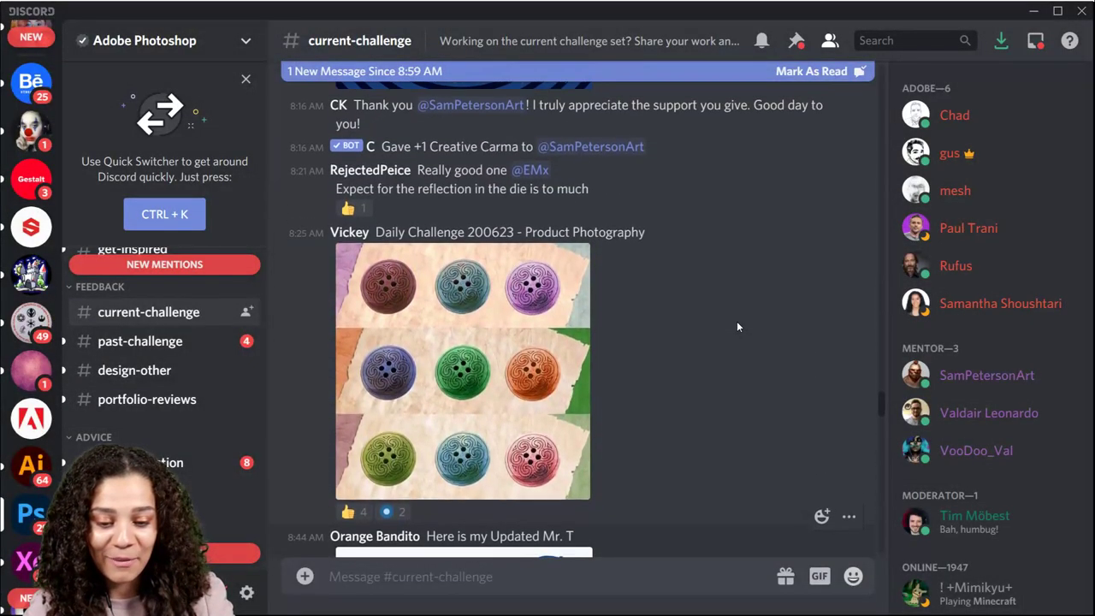
scroll(637, 345, down, 2)
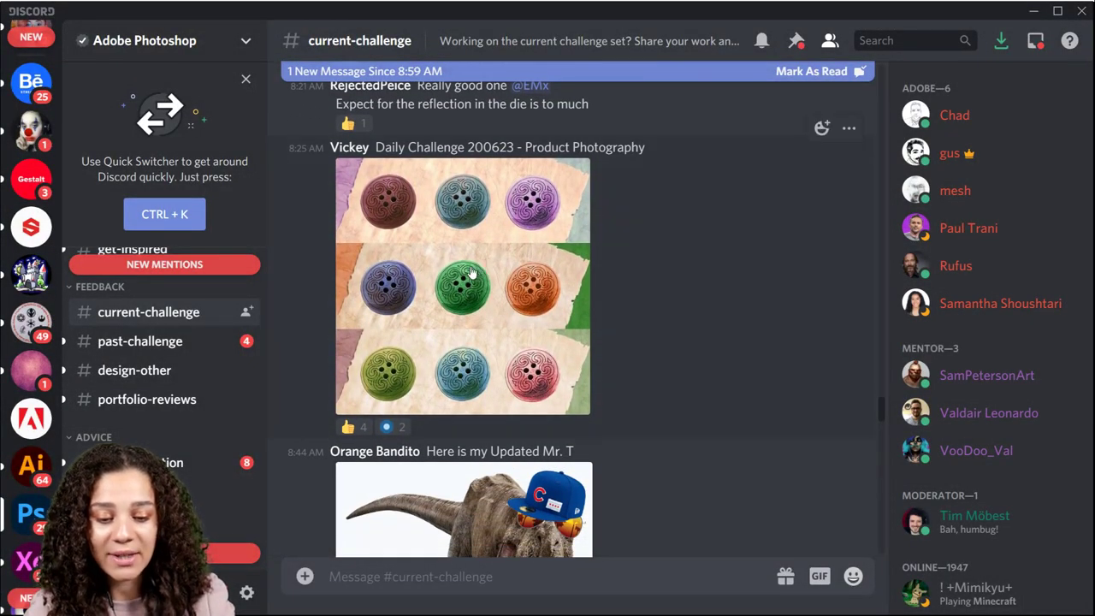
click(391, 267)
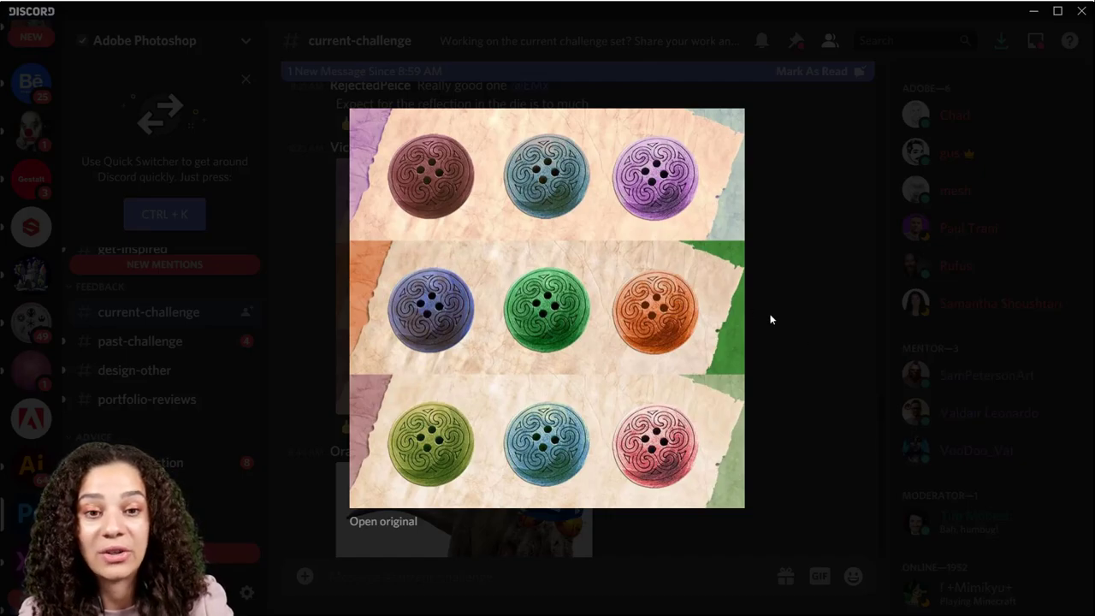
click(822, 366)
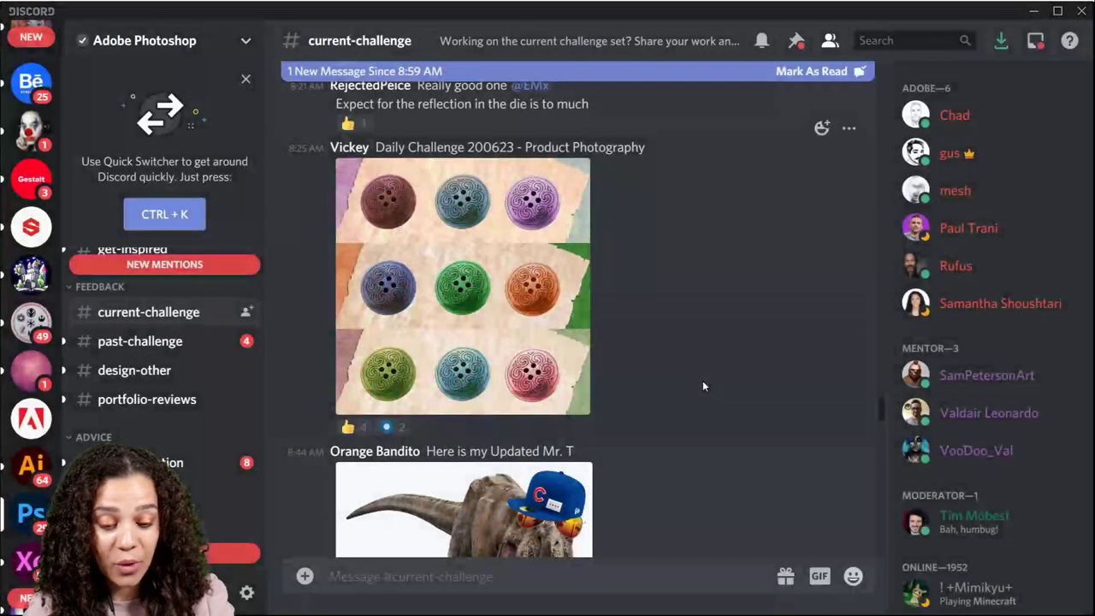
scroll(702, 384, up, 5)
scroll(446, 329, up, 3)
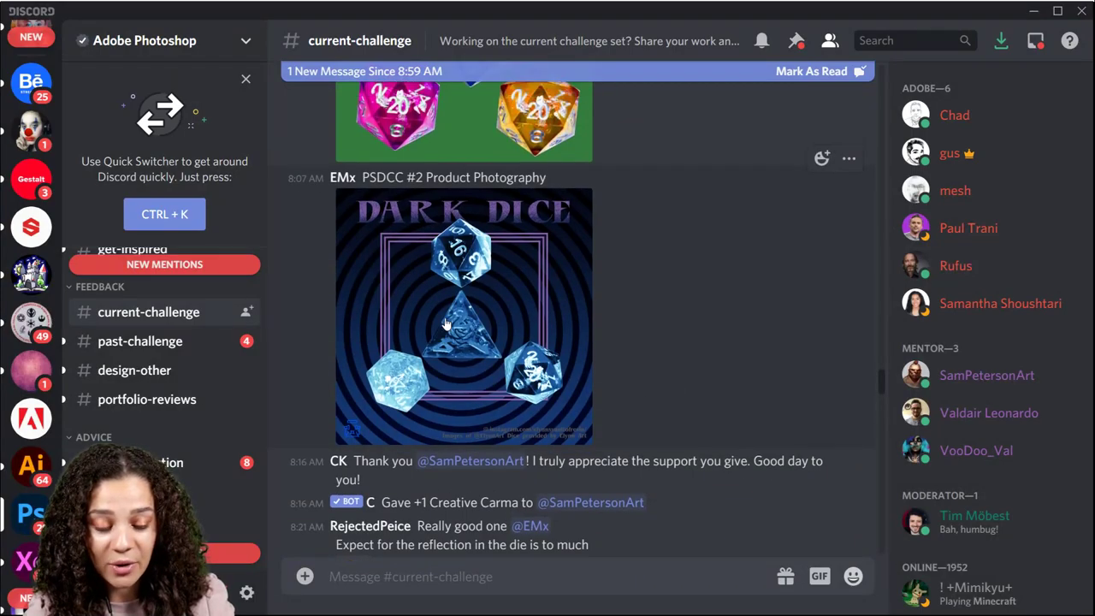
scroll(489, 407, down, 3)
scroll(496, 398, up, 4)
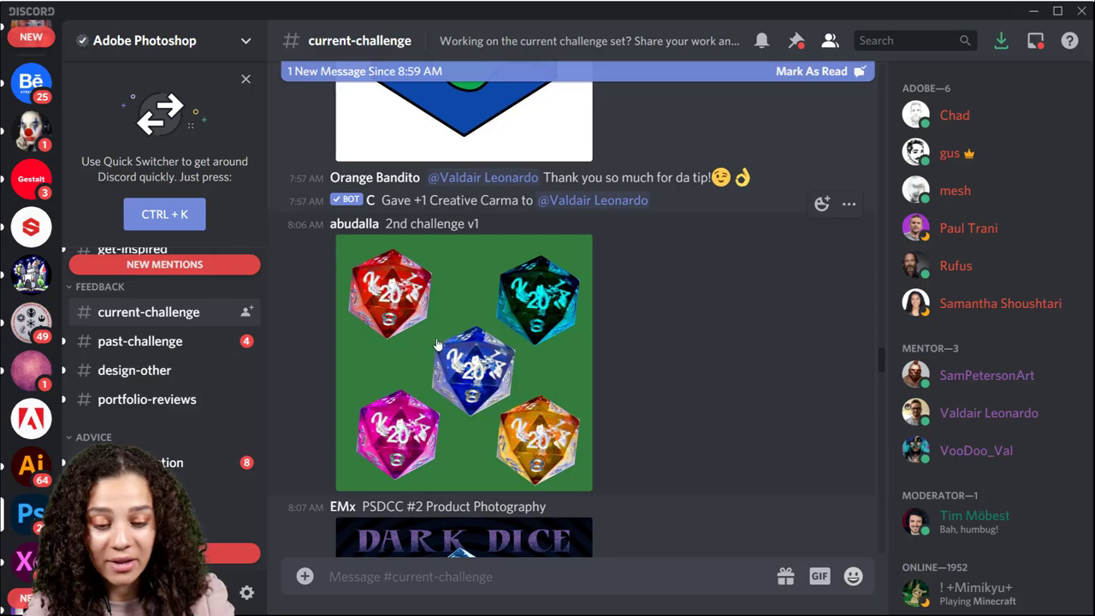
scroll(436, 344, up, 4)
scroll(431, 340, up, 6)
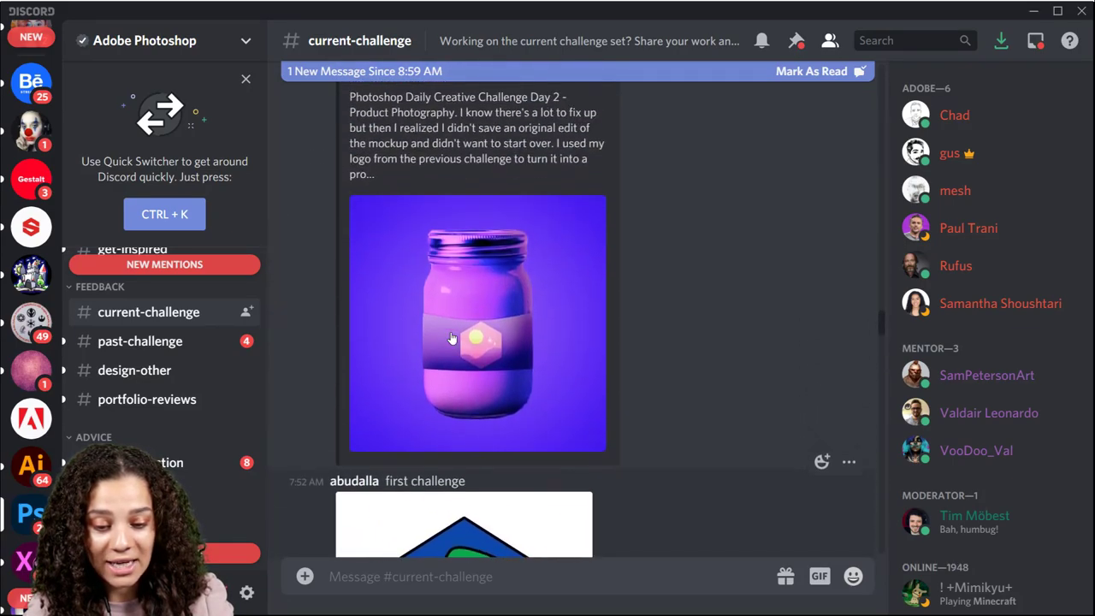
scroll(473, 311, up, 4)
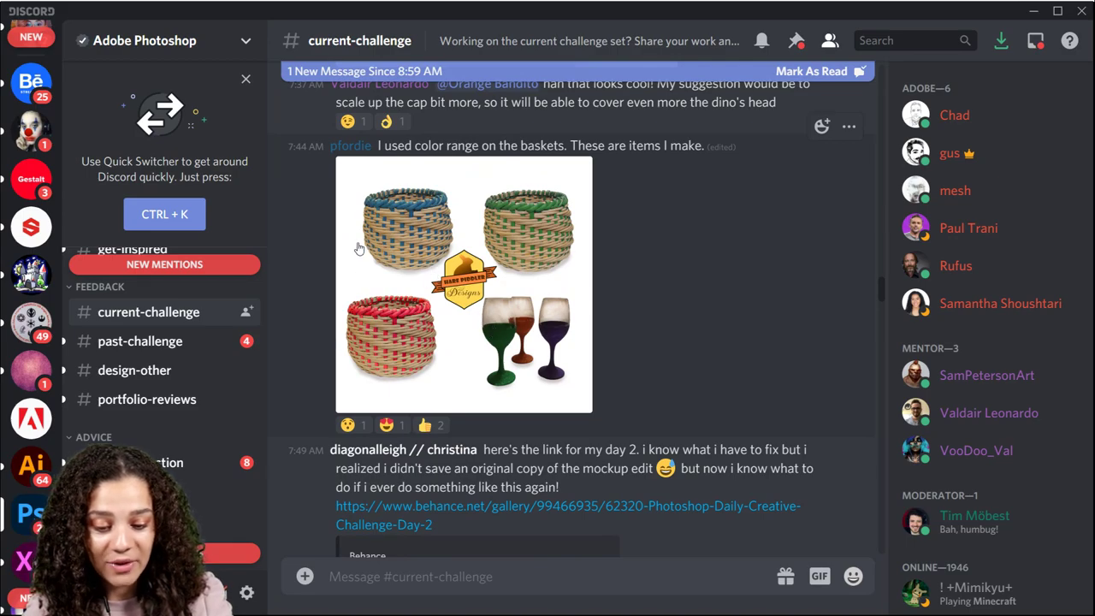
scroll(563, 288, up, 2)
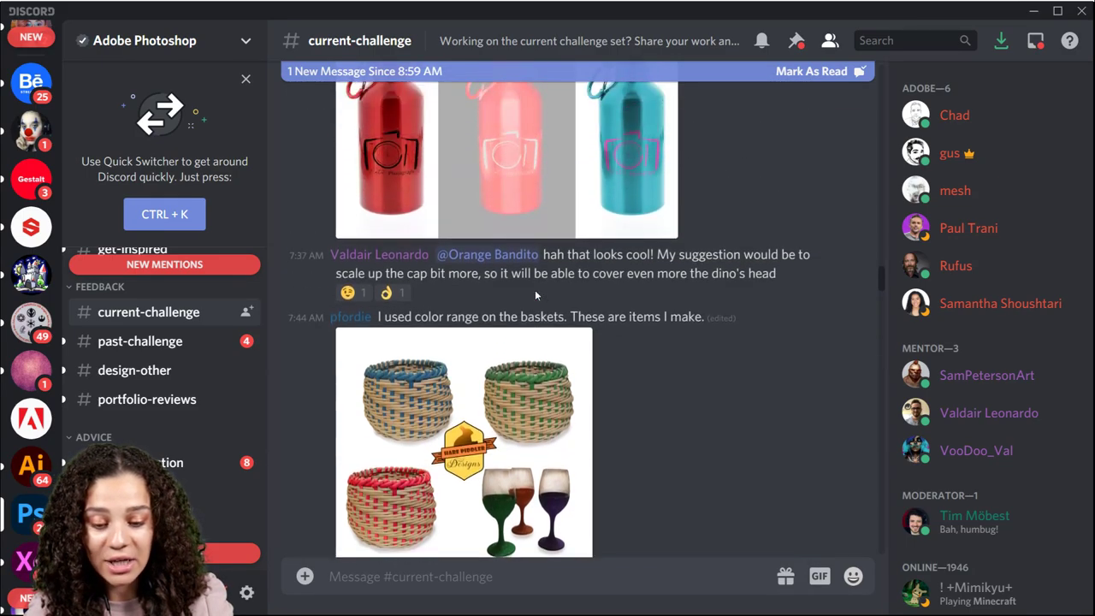
scroll(461, 385, up, 2)
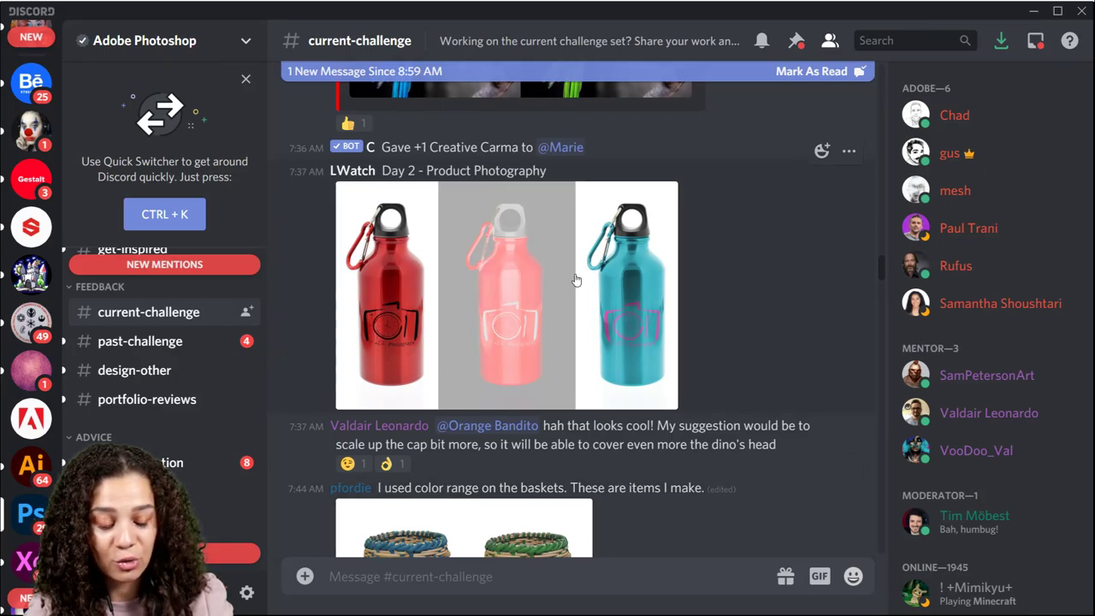
scroll(626, 321, up, 5)
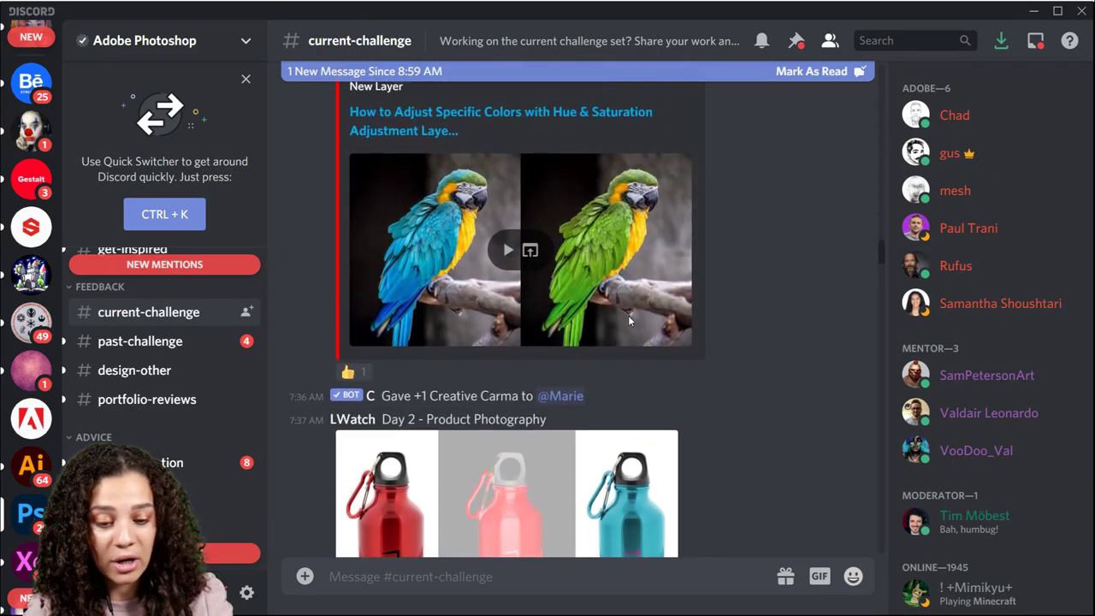
scroll(629, 321, up, 10)
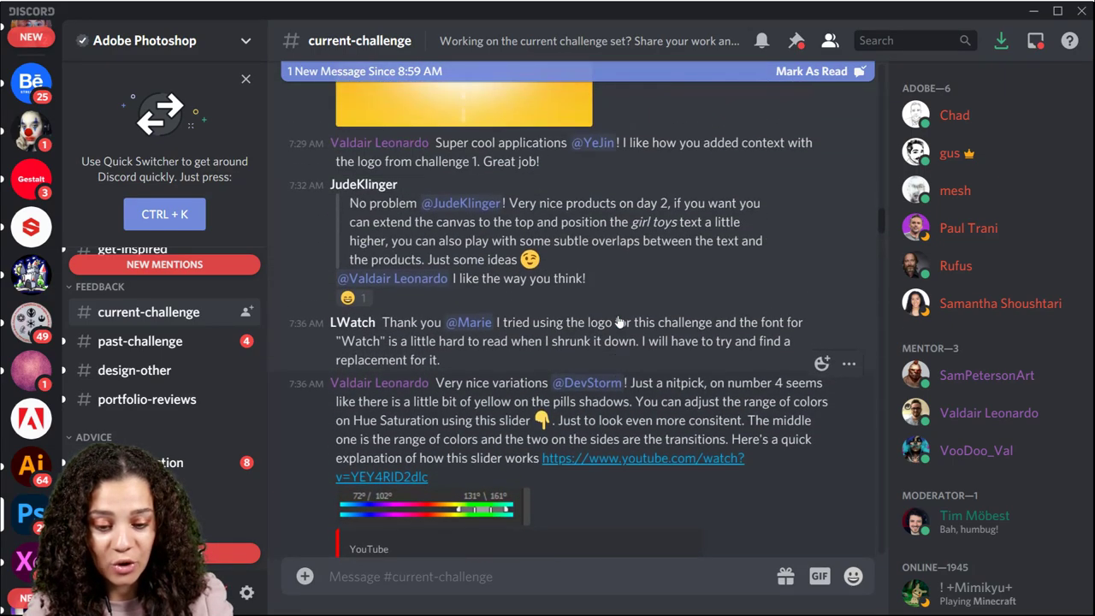
scroll(617, 320, up, 4)
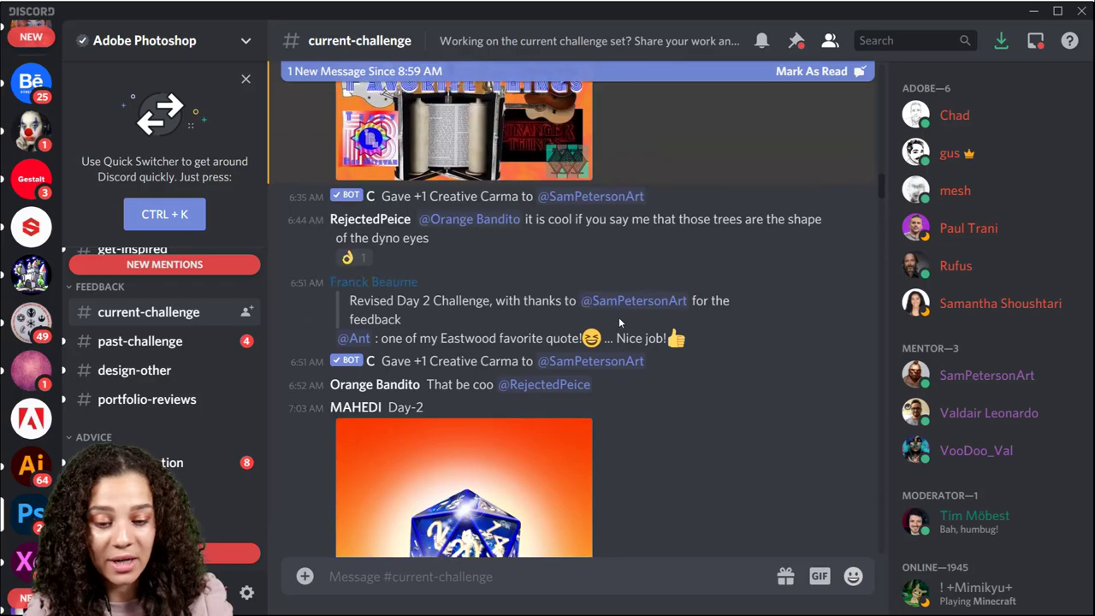
scroll(621, 324, down, 15)
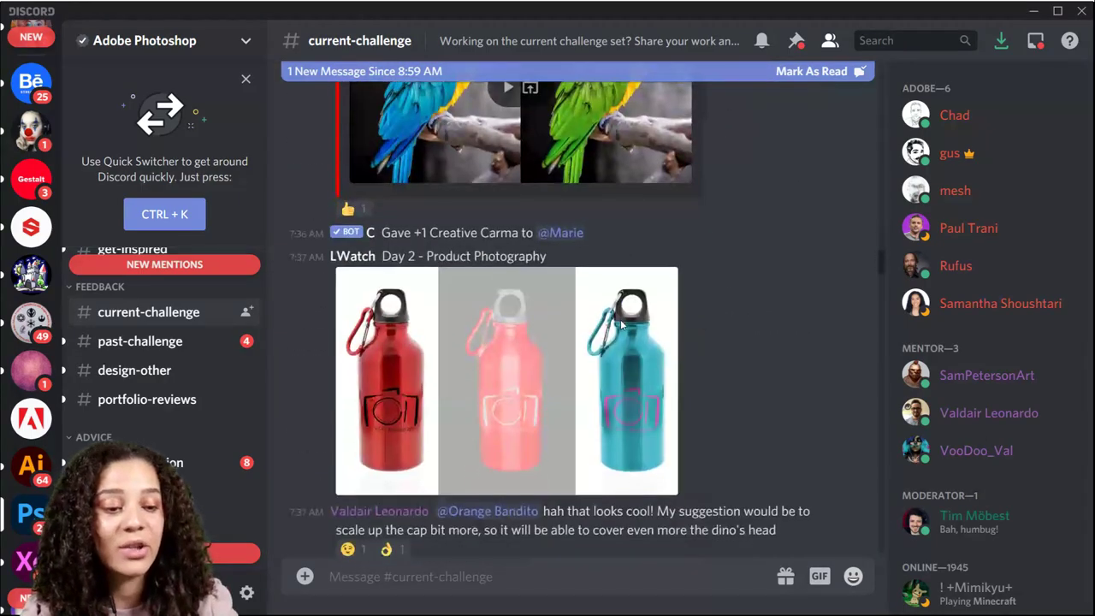
scroll(622, 324, down, 15)
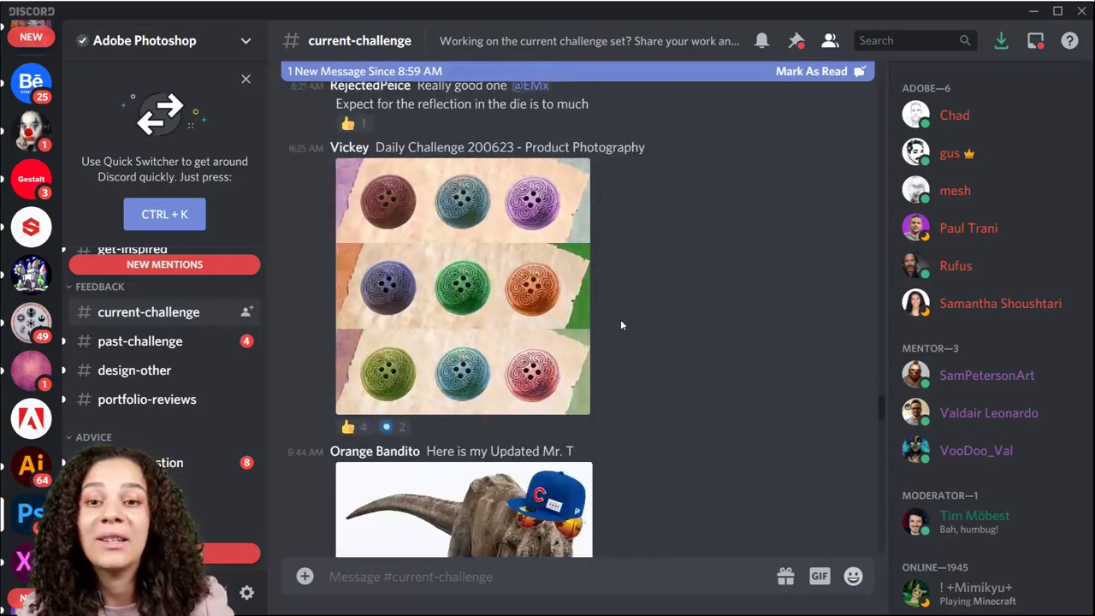
scroll(622, 324, down, 6)
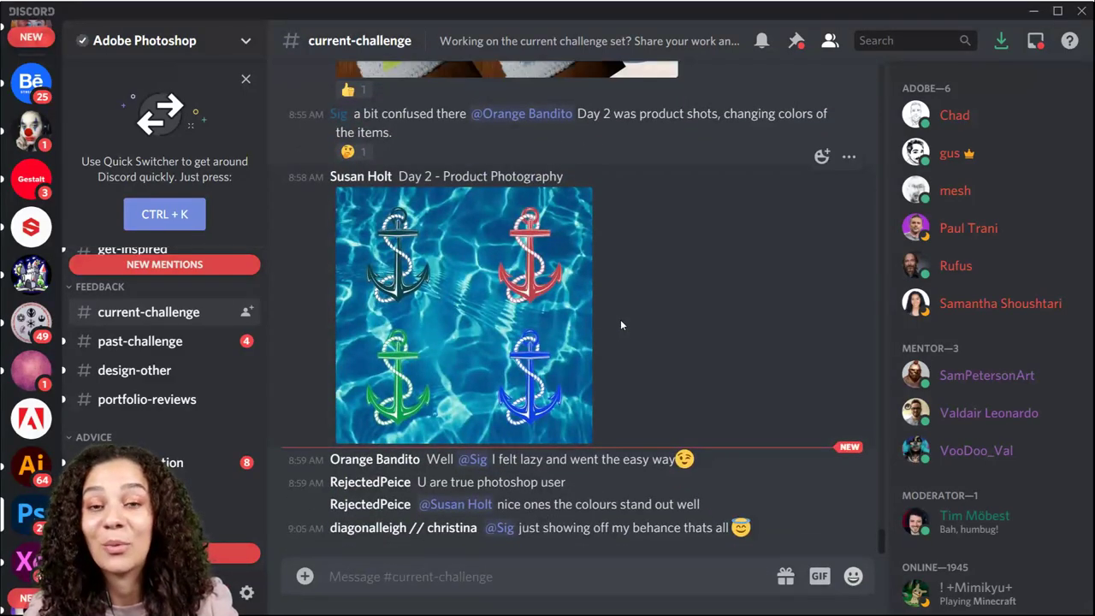
Minimize Discord and get the Information Card challenge's starter files from Behance.
click(1033, 17)
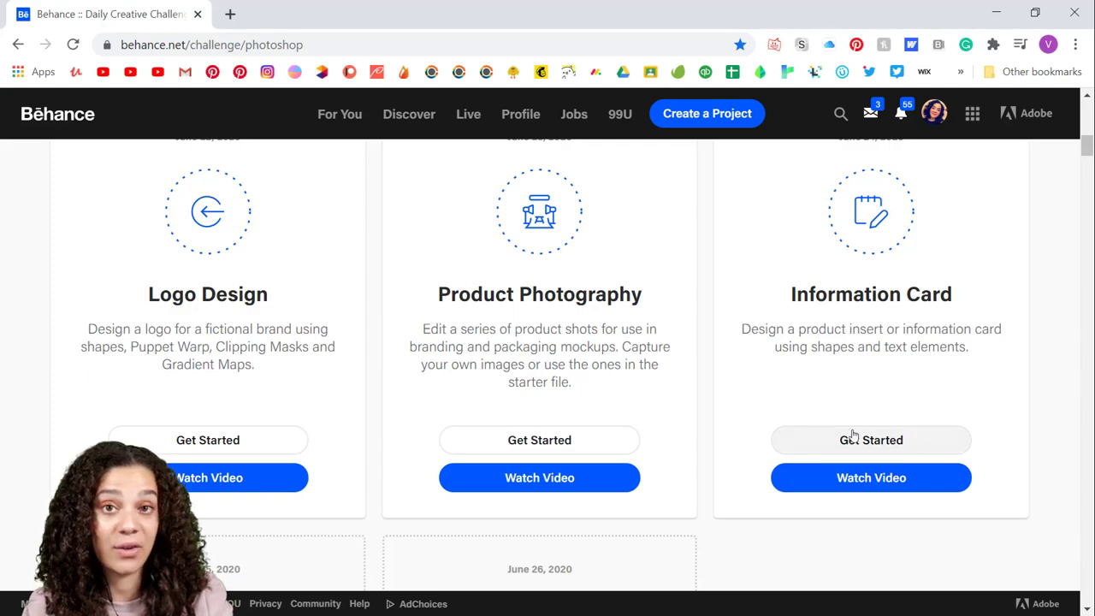
click(884, 441)
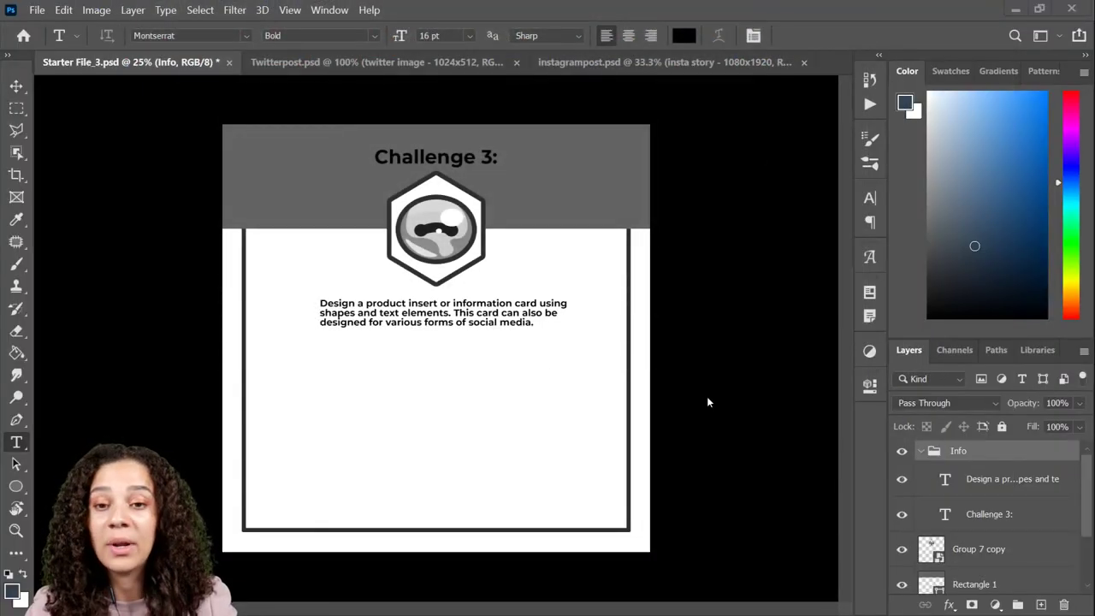
Zoom in on the Starter File_3 card, then back out to 25%.
key(ctrl+plus)
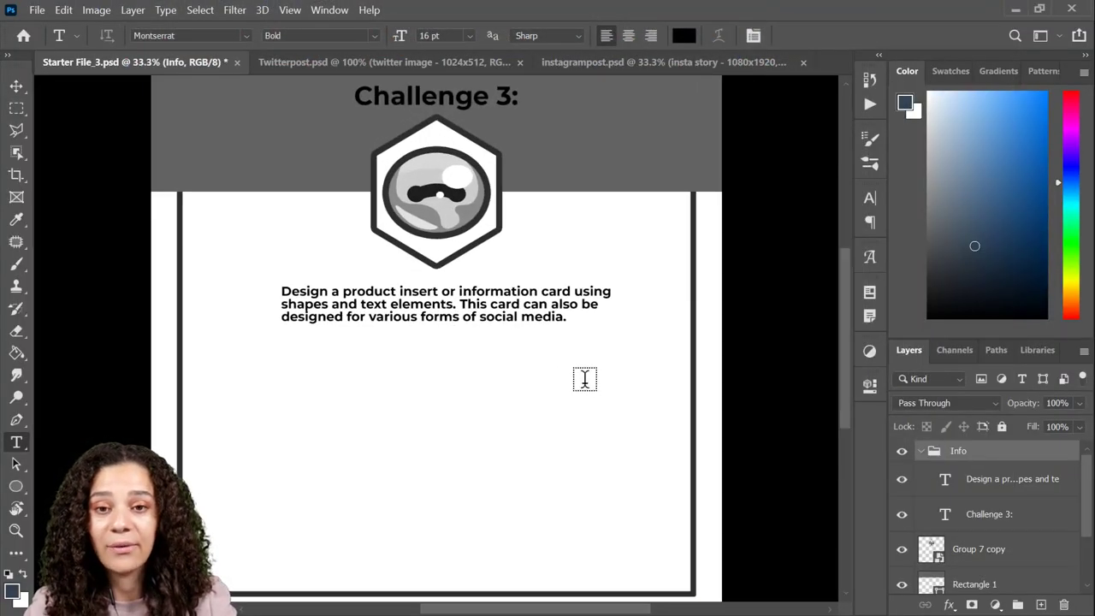
scroll(543, 288, up, 1)
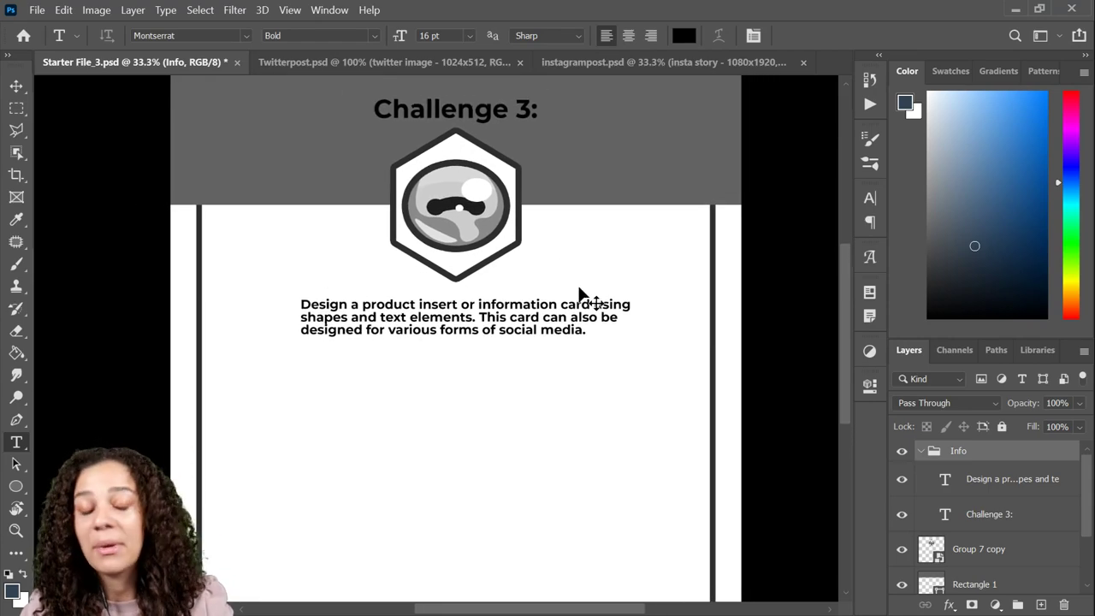
key(ctrl+minus)
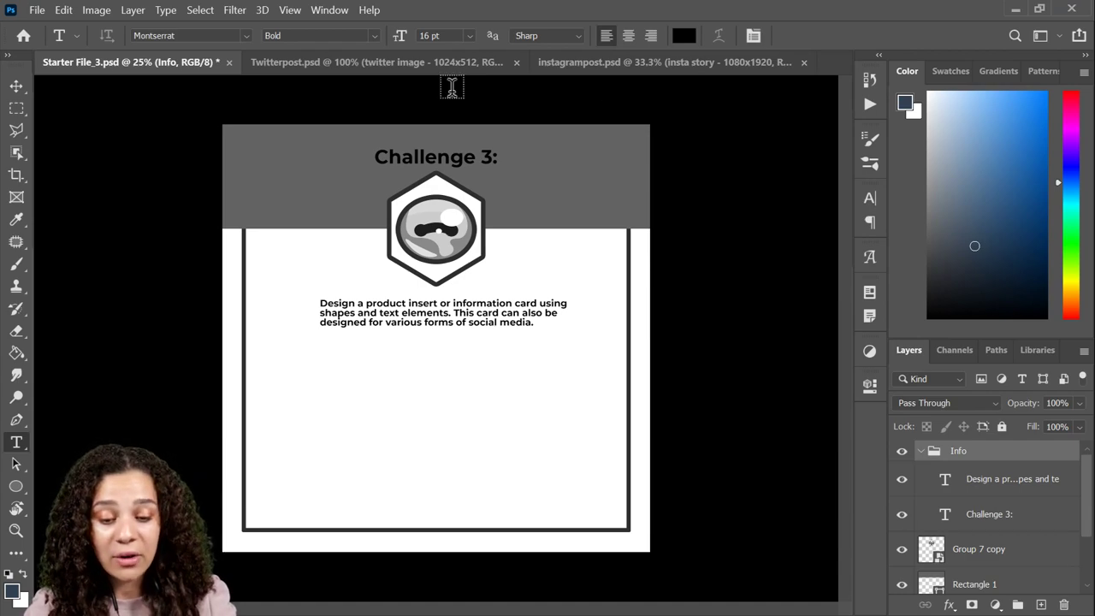
click(414, 62)
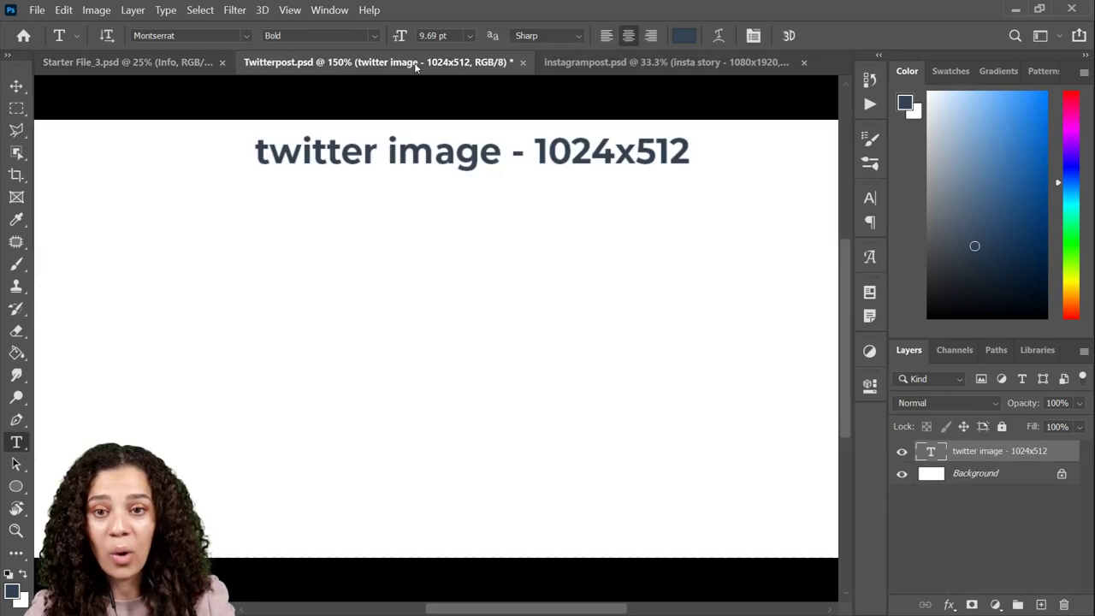
key(ctrl+minus)
key(ctrl+minus)
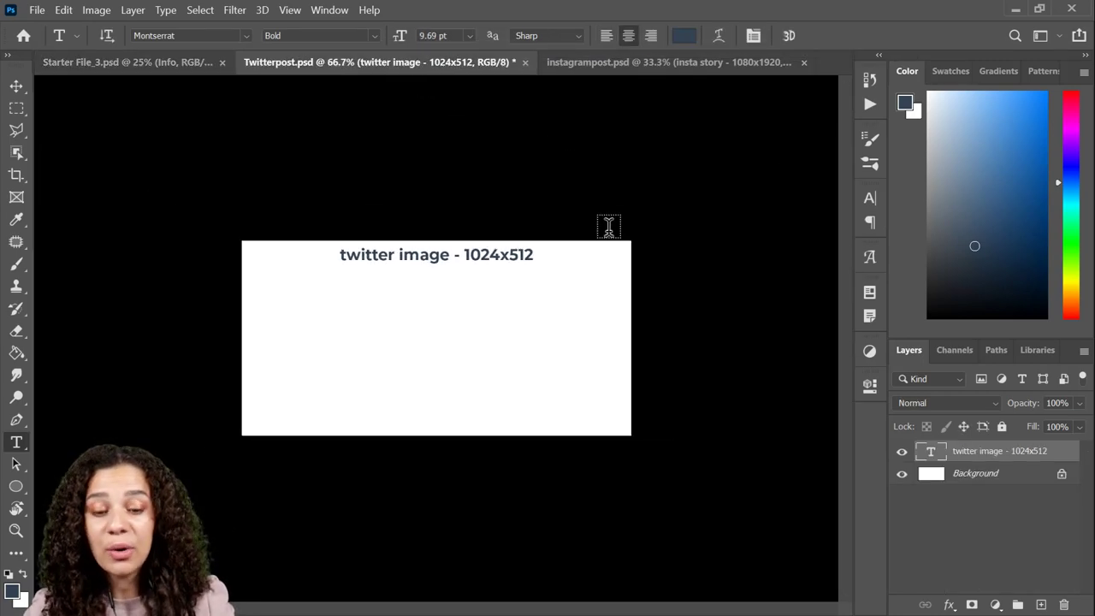
key(ctrl+plus)
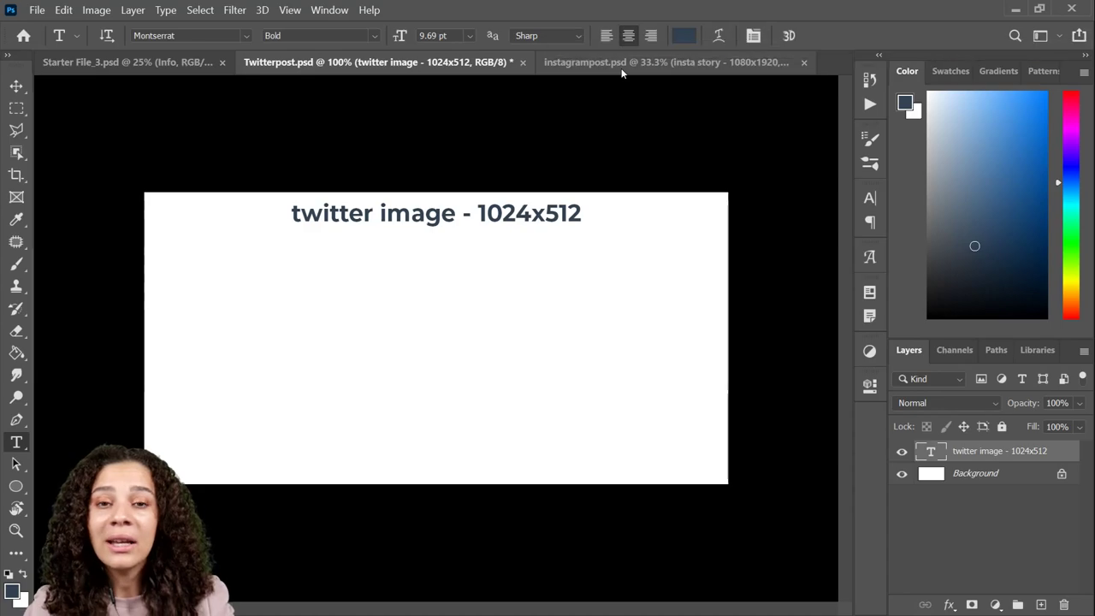
click(622, 63)
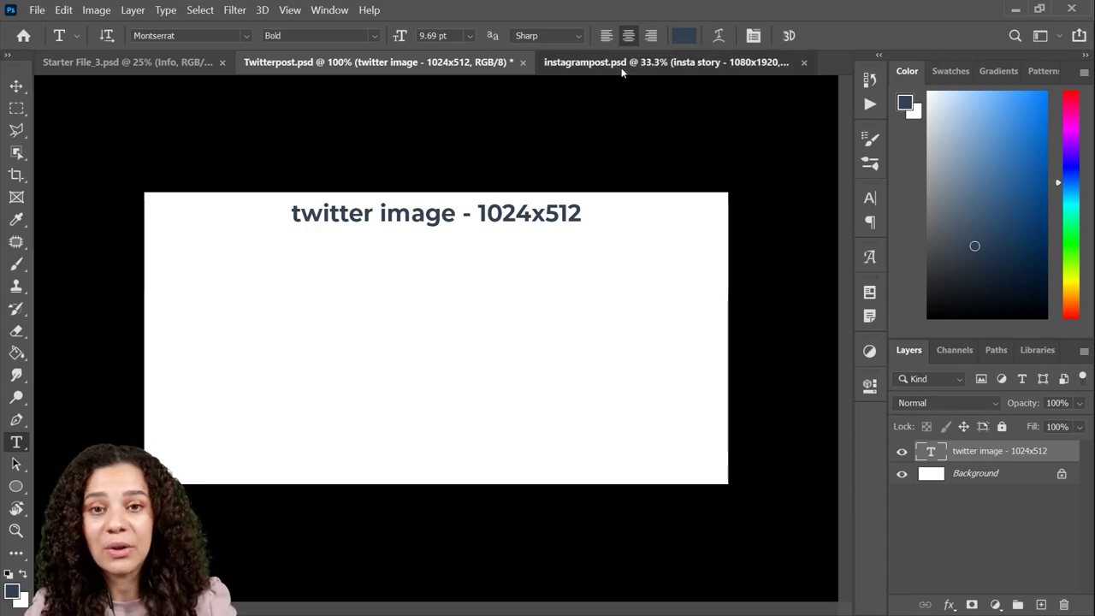
key(ctrl+minus)
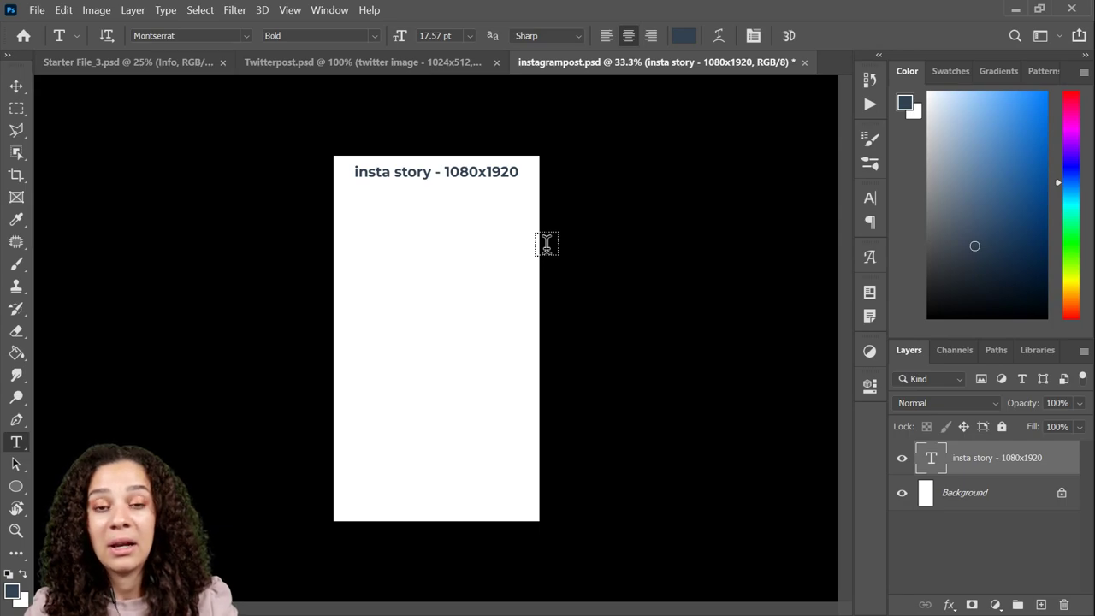
key(ctrl+plus)
key(ctrl+minus)
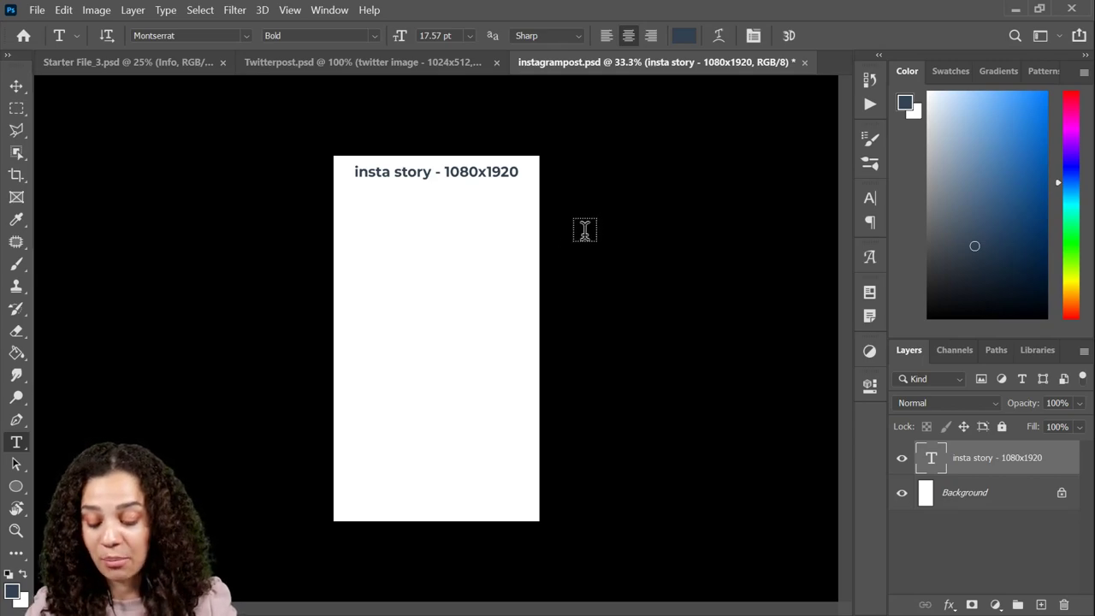
key(ctrl+plus)
drag(488, 183, 493, 234)
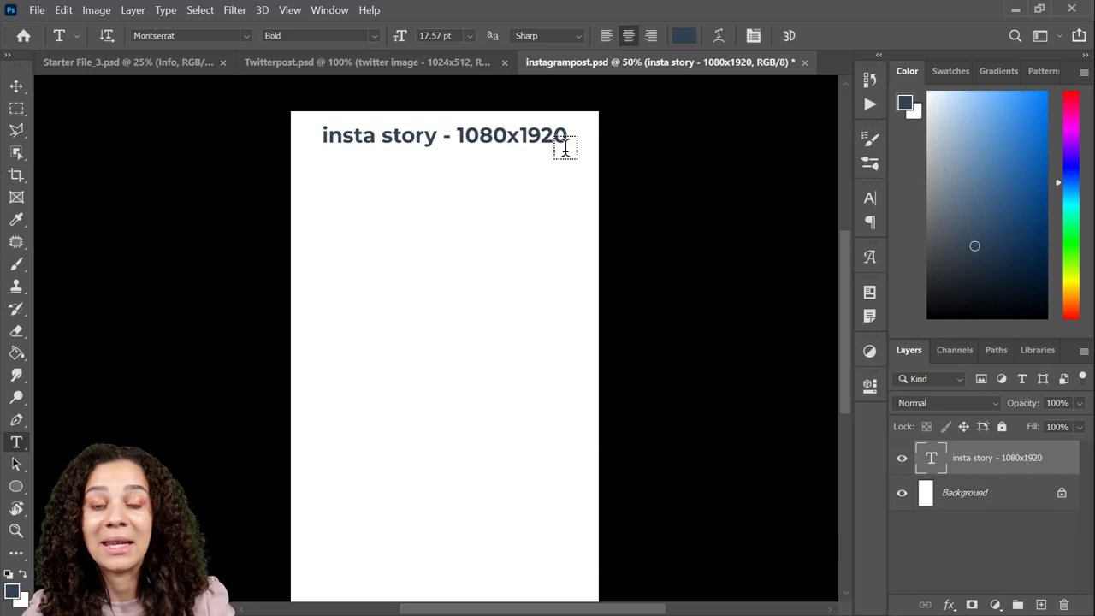
click(432, 63)
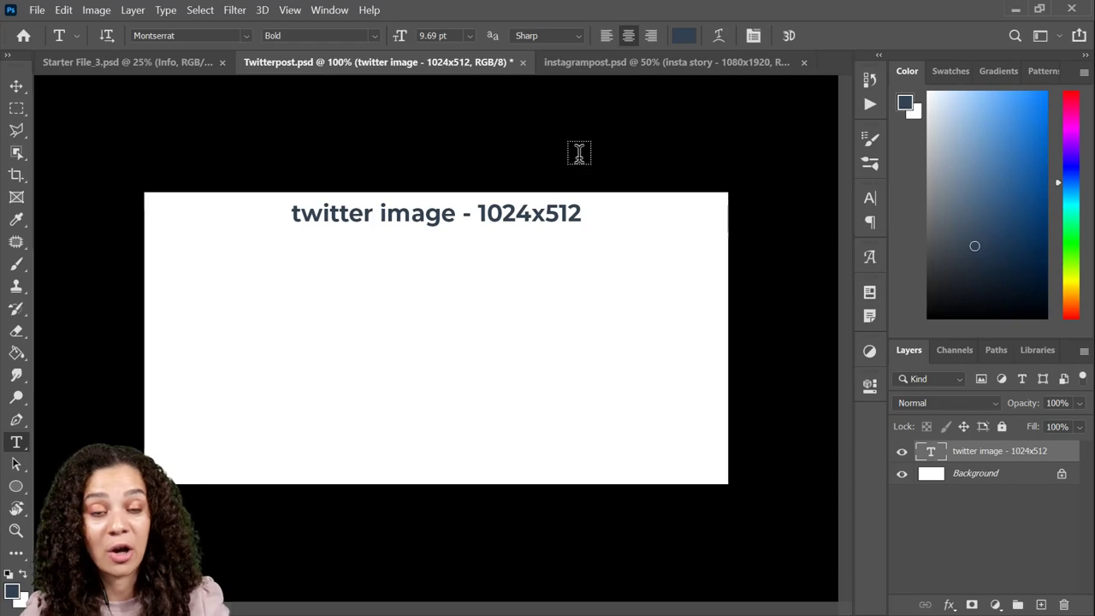
click(128, 62)
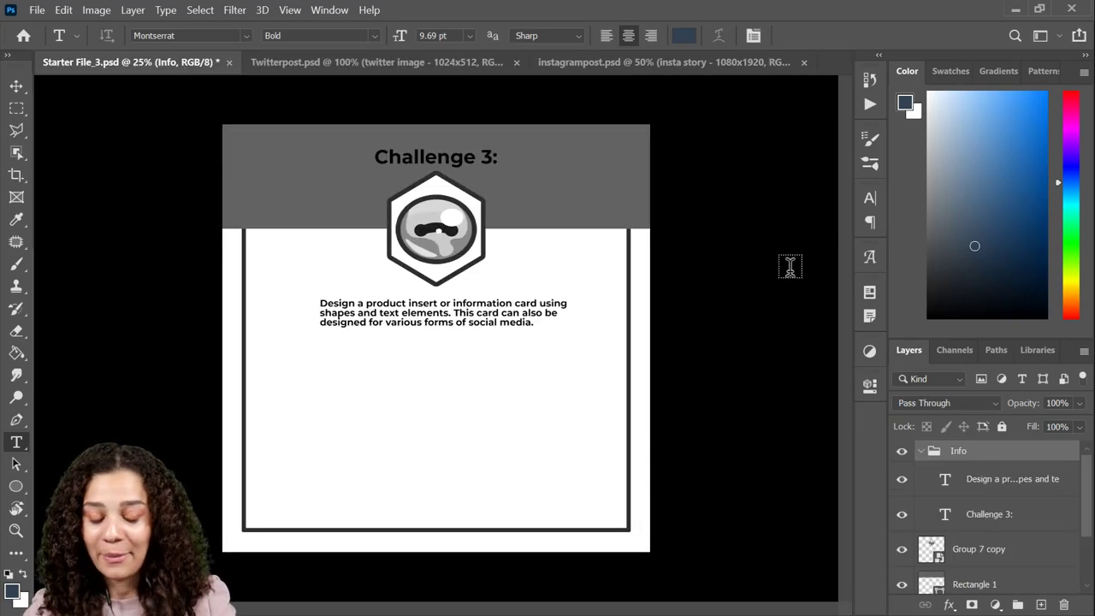
key(ctrl+plus)
drag(589, 288, 635, 295)
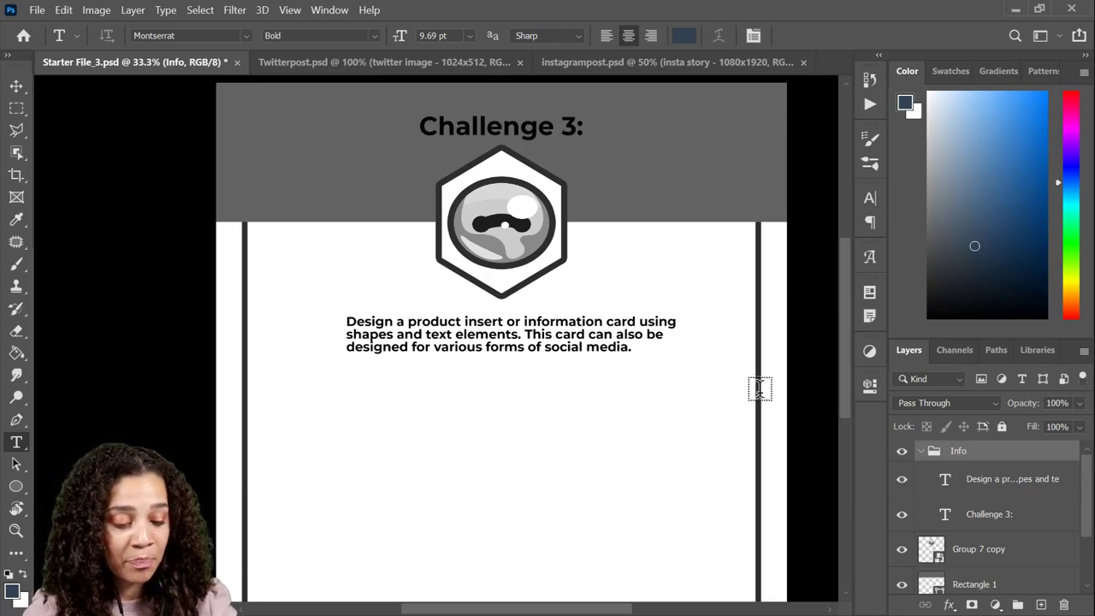
click(920, 451)
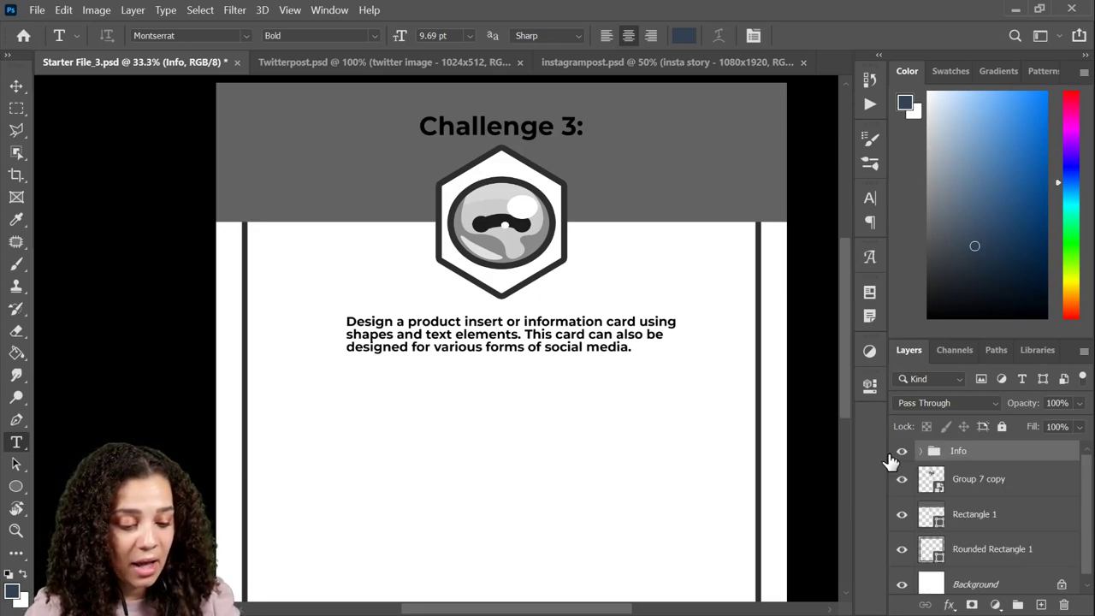
click(901, 451)
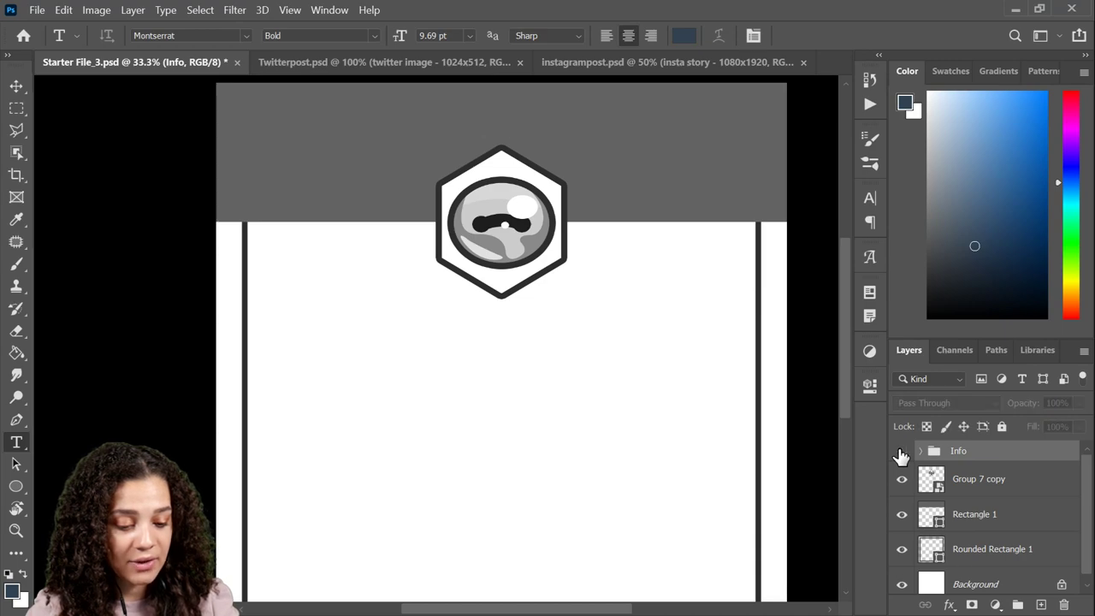
click(902, 452)
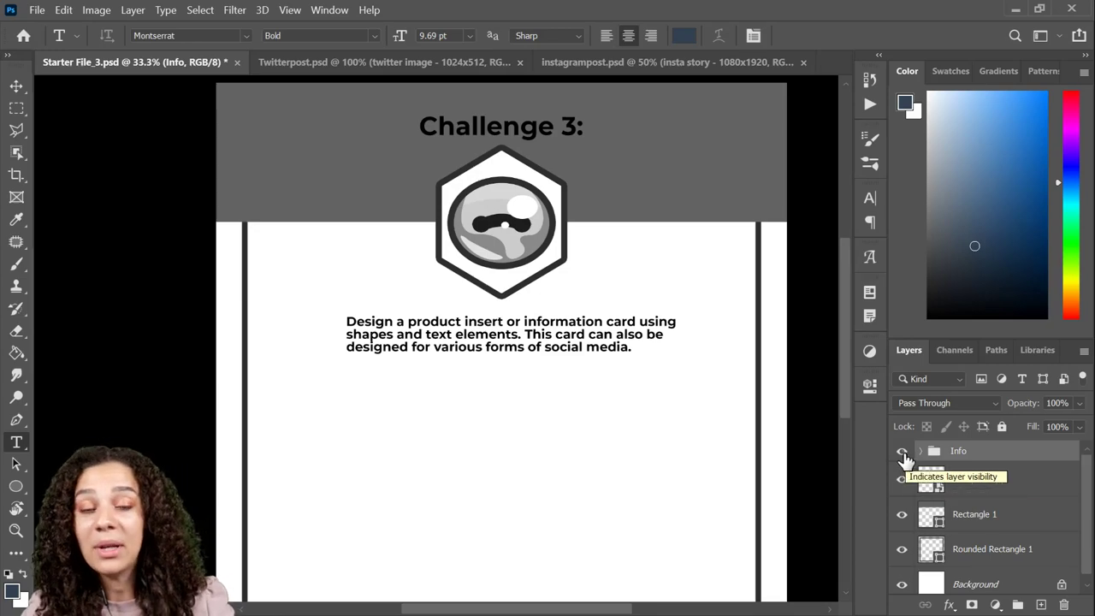
click(903, 453)
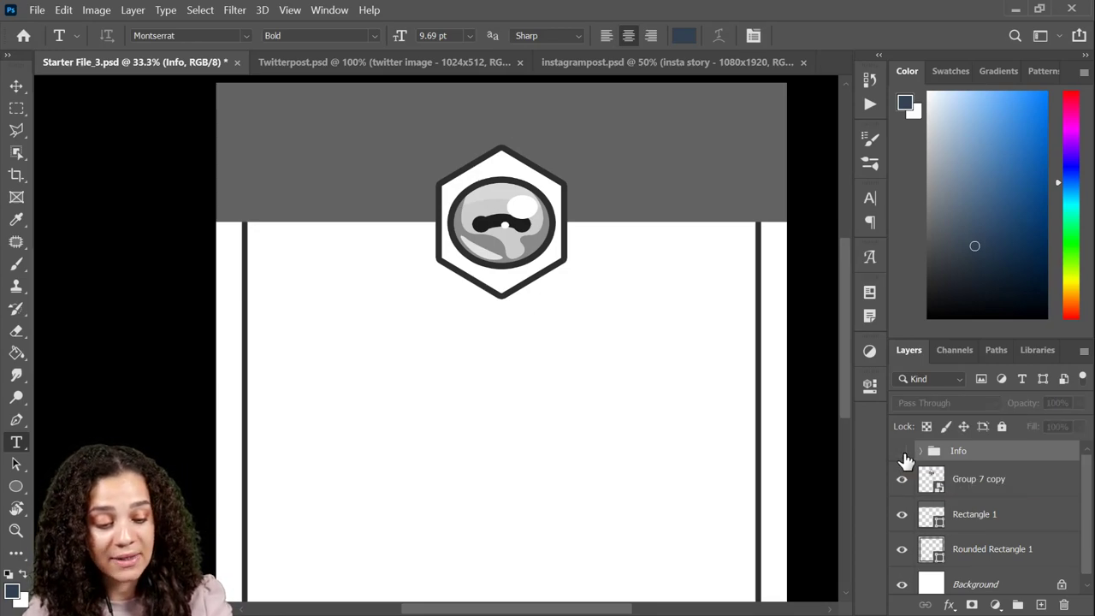
click(903, 453)
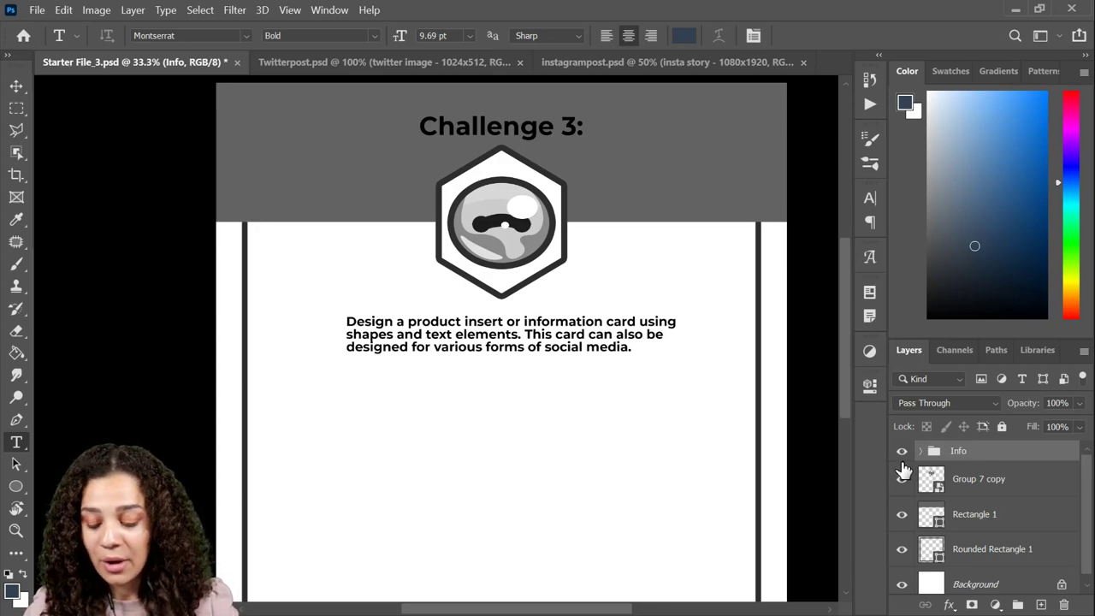
key(ctrl+minus)
key(ctrl+plus)
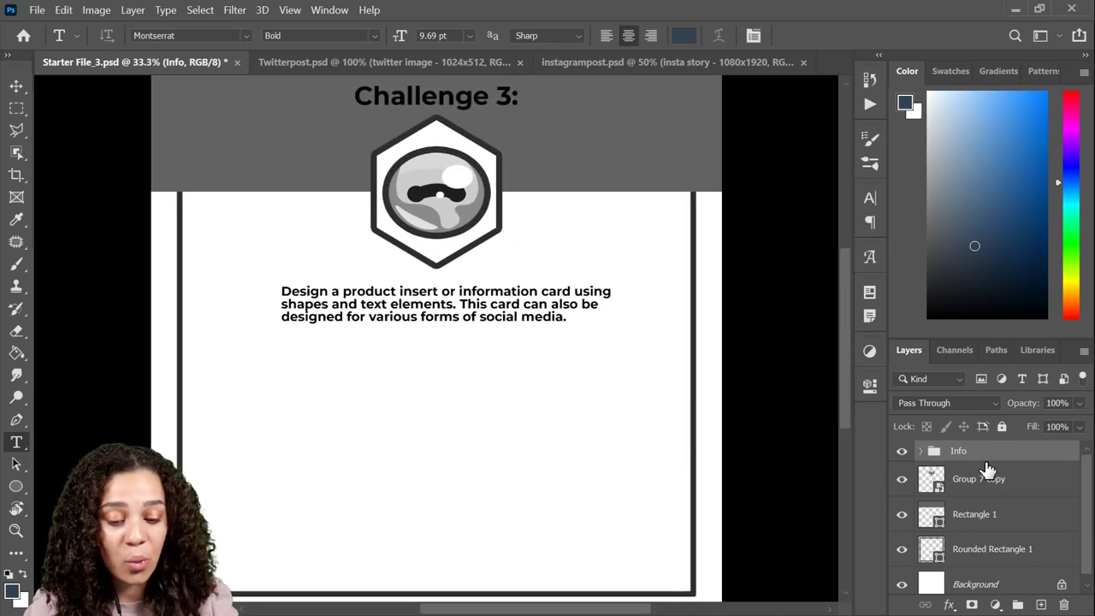
key(ctrl+plus)
key(ctrl+plus)
drag(542, 215, 506, 264)
key(ctrl+minus)
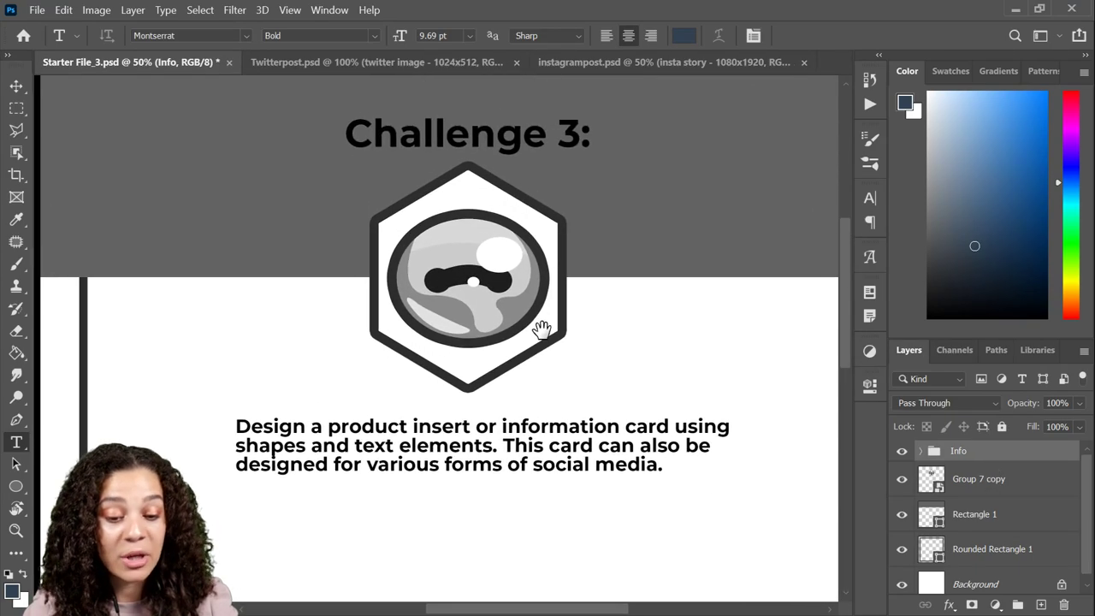
drag(542, 329, 517, 314)
drag(520, 316, 510, 314)
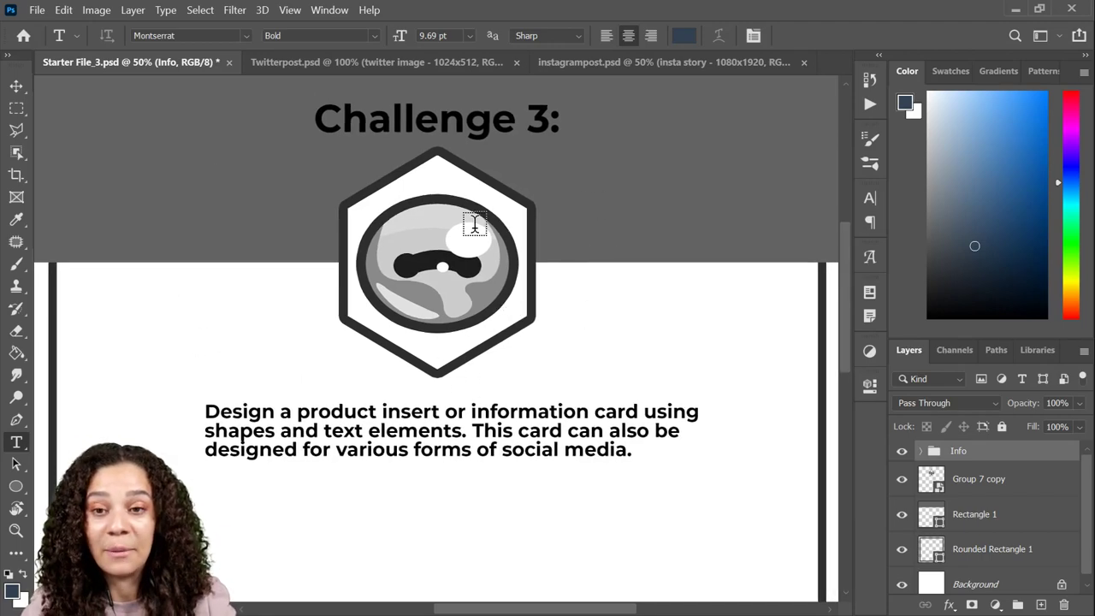
drag(418, 249, 420, 248)
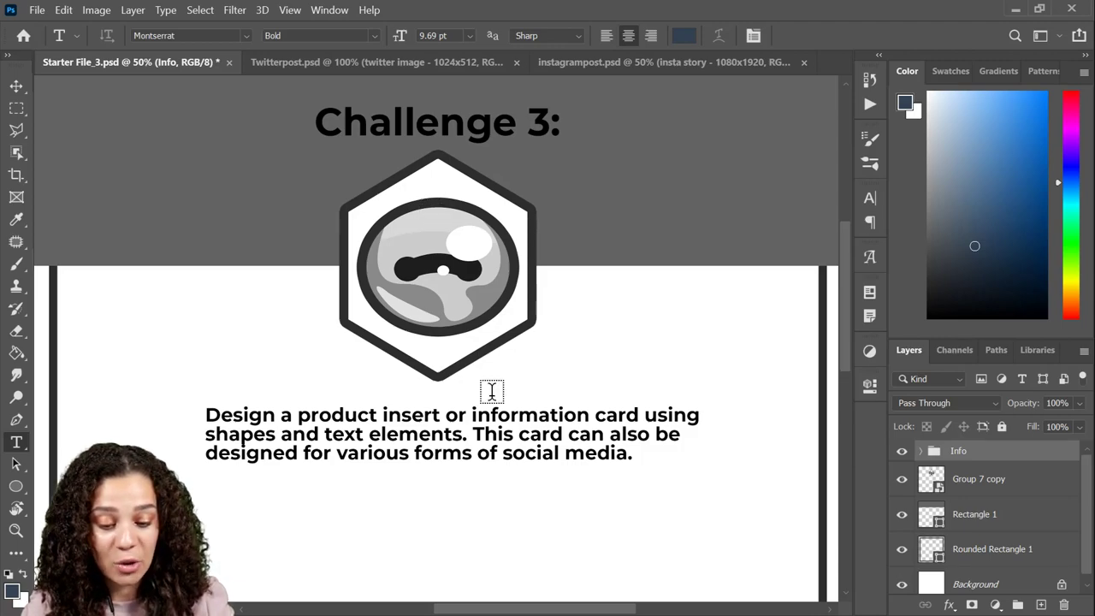
Collapse and hide the Info group's Challenge 3 heading and description, keeping the hexagon logo visible.
click(617, 435)
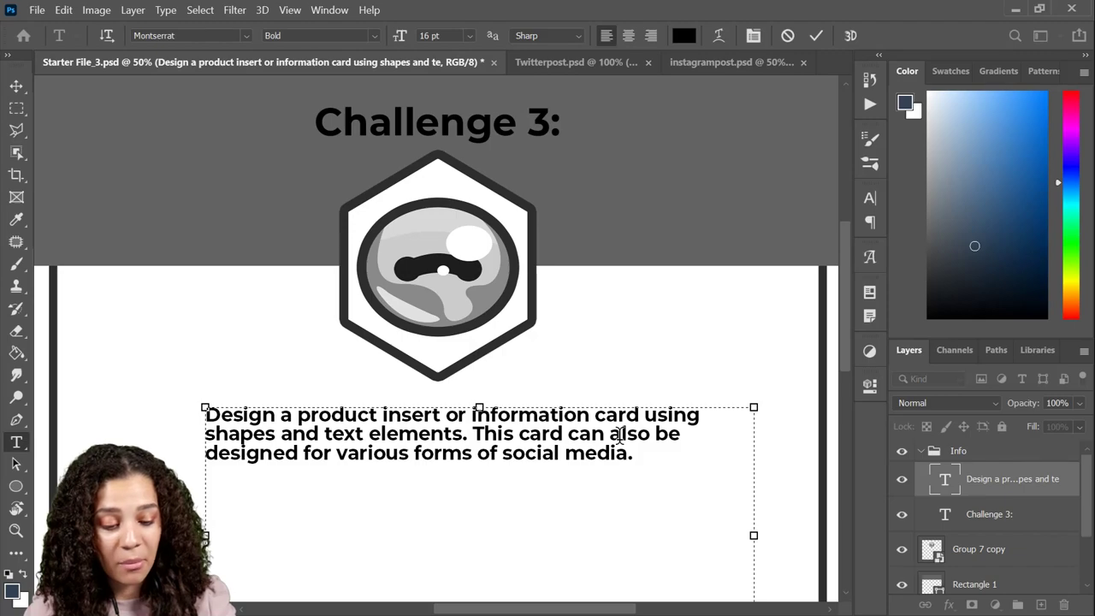
click(902, 483)
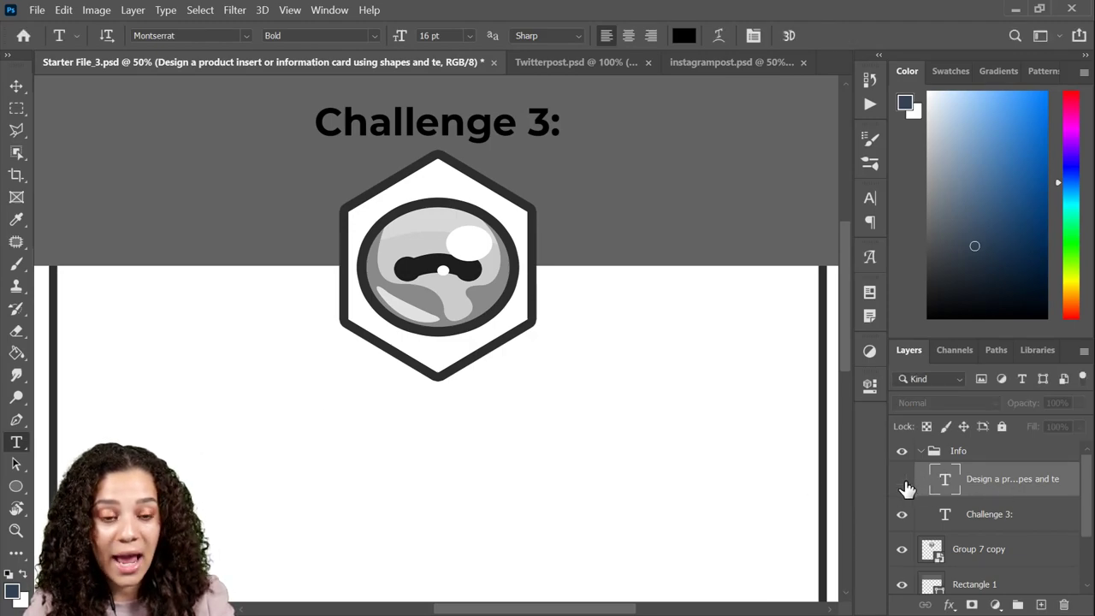
click(903, 480)
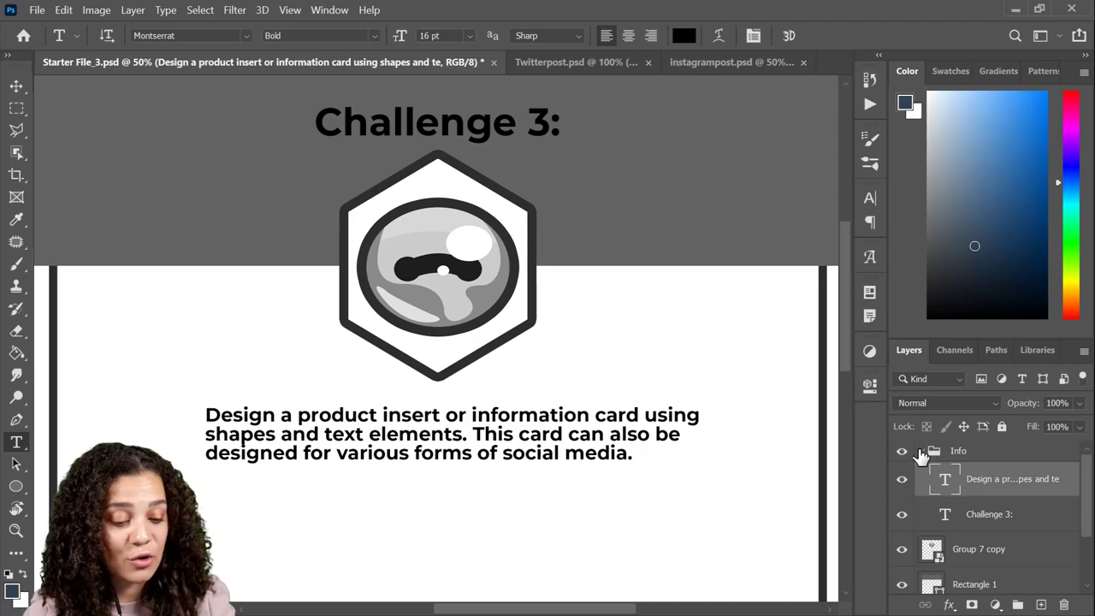
click(920, 452)
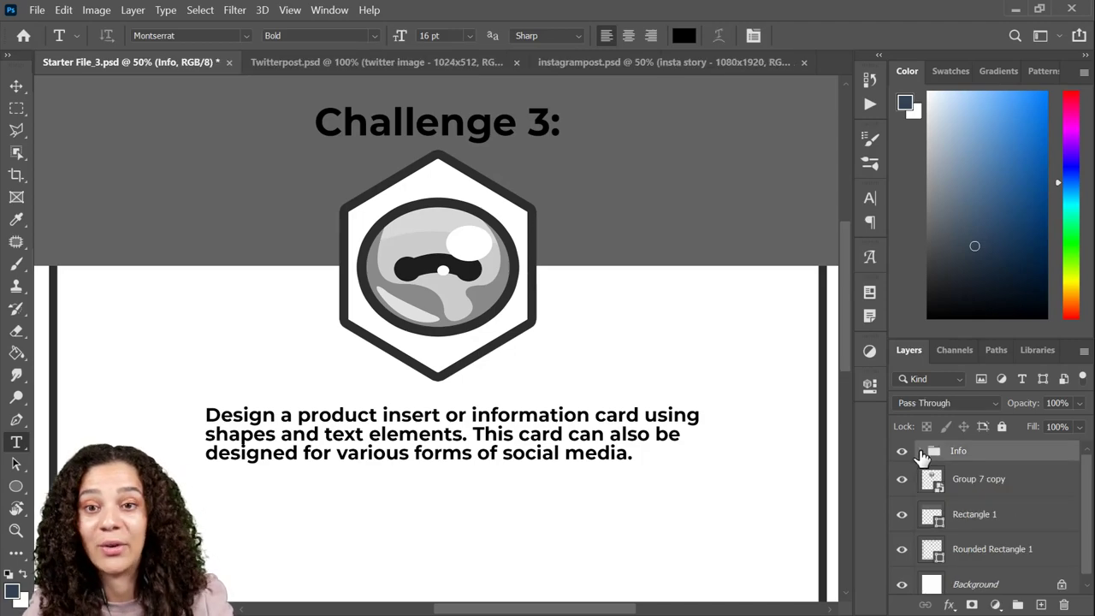
click(901, 451)
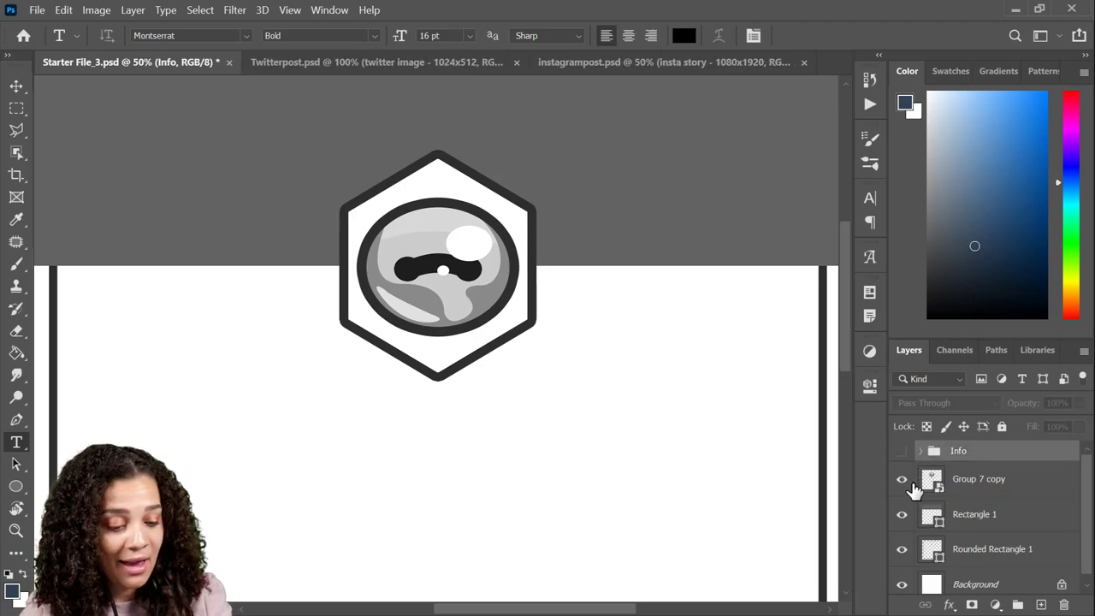
click(901, 480)
click(901, 480)
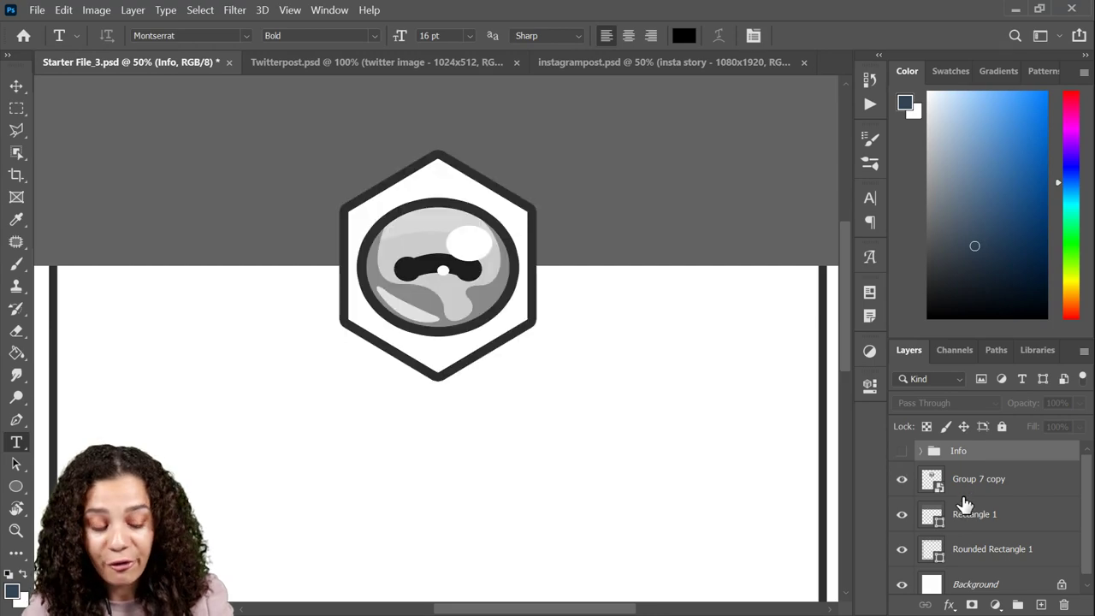
Frame the badge at 33.3% zoom and test hiding the grey top band.
click(1003, 488)
key(ctrl+minus)
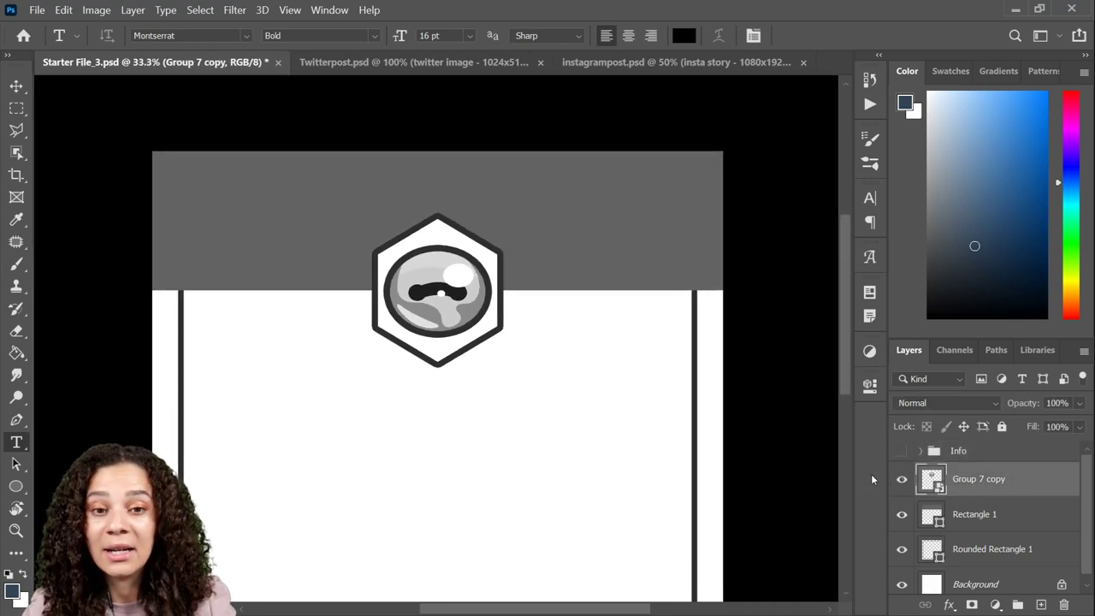
key(ctrl+minus)
key(ctrl+plus)
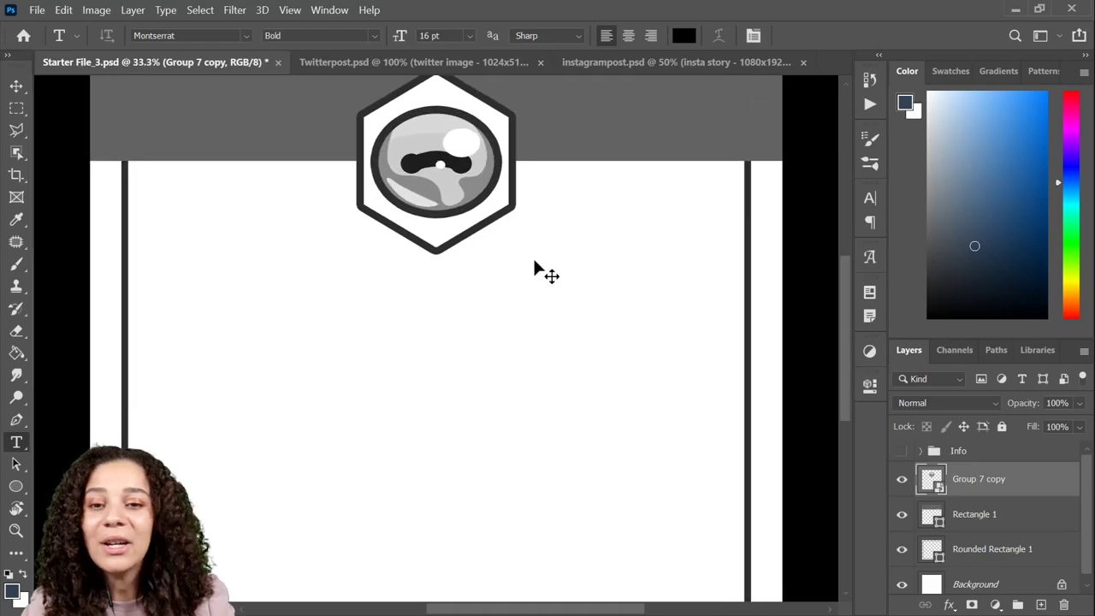
key(ctrl+plus)
drag(633, 345, 555, 364)
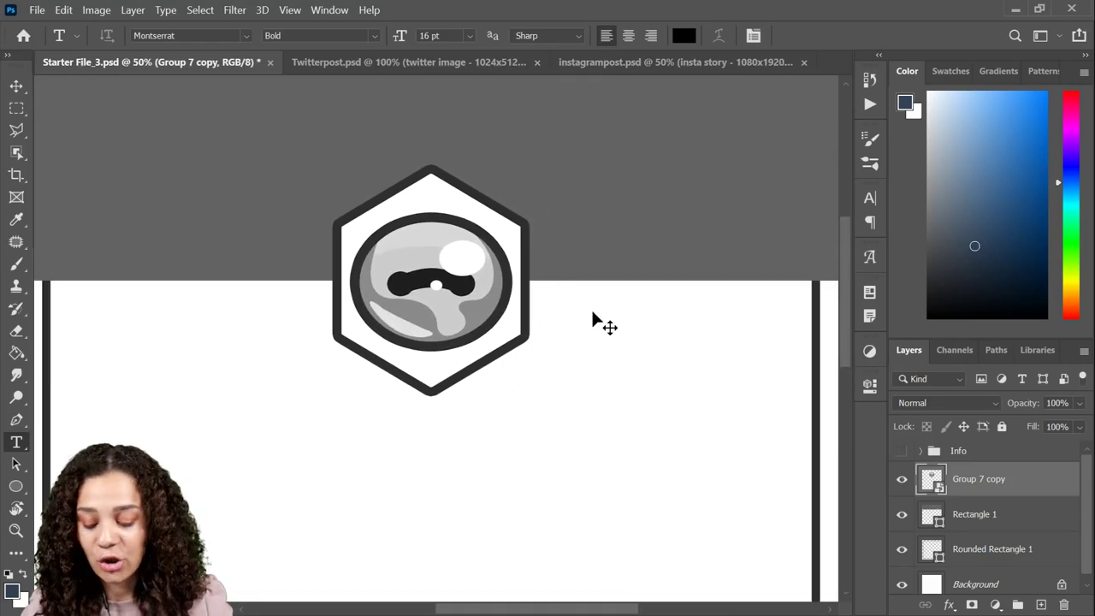
key(ctrl+minus)
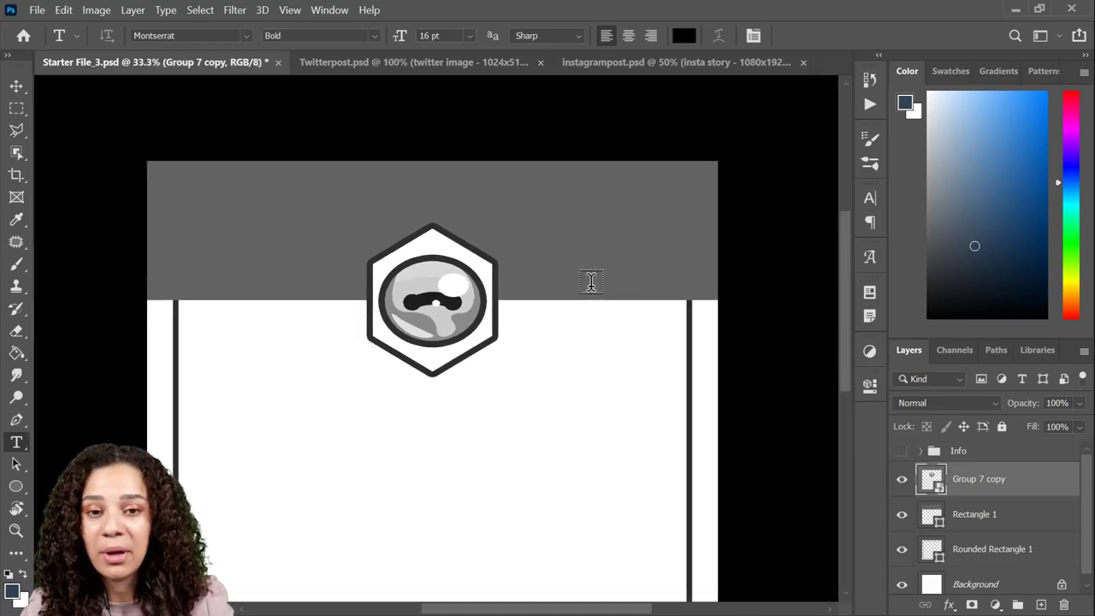
click(901, 514)
click(901, 514)
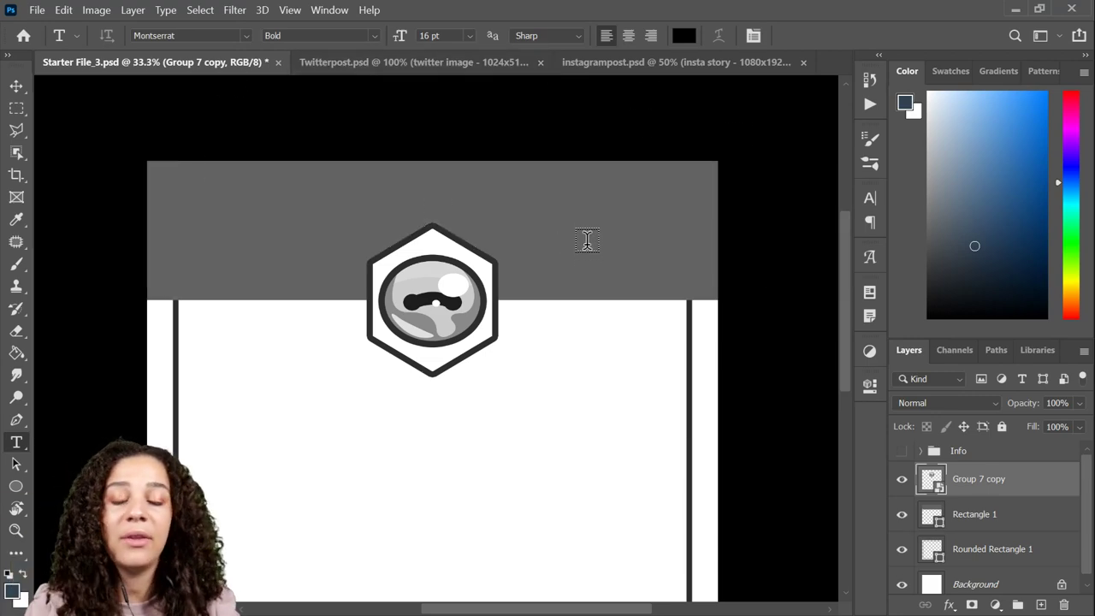
scroll(713, 291, down, 2)
scroll(1008, 541, down, 1)
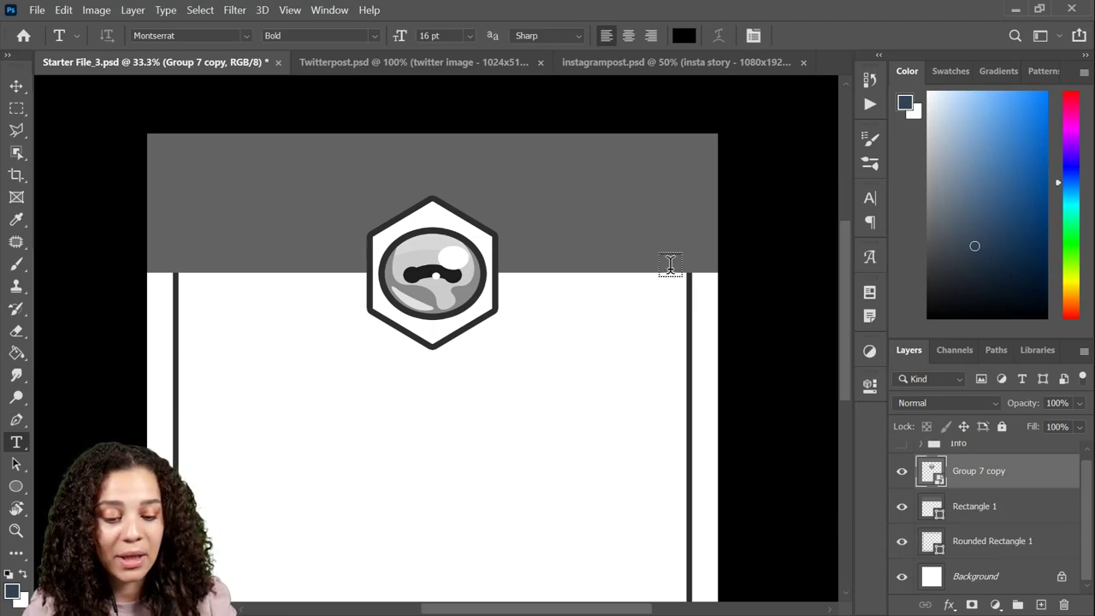
Hide Rectangle 1 and Rounded Rectangle 1, removing the grey top band and dark border frame.
click(1043, 544)
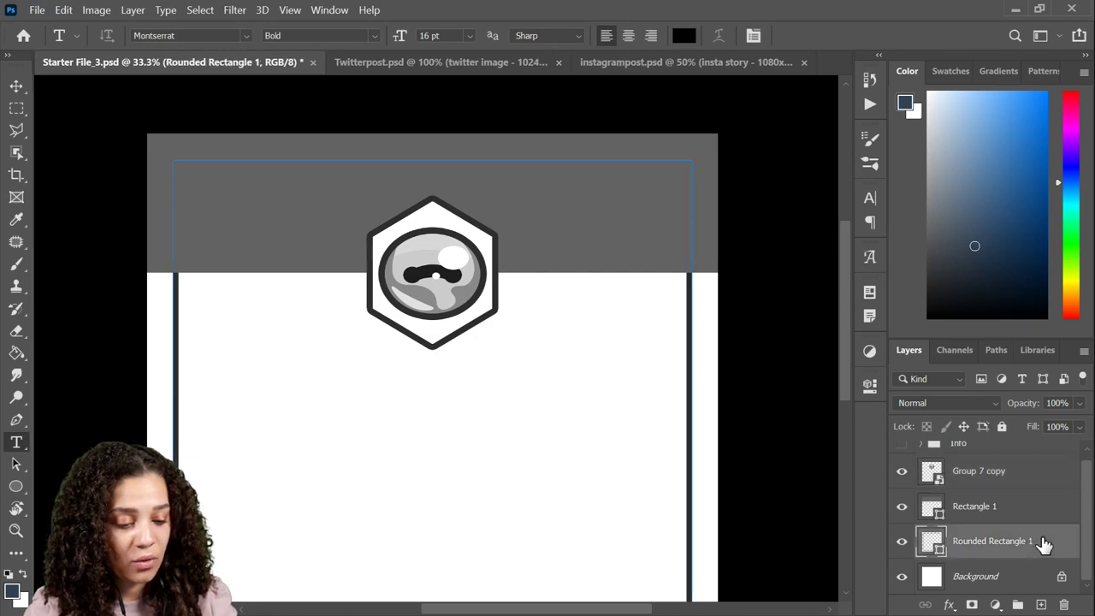
click(1055, 519)
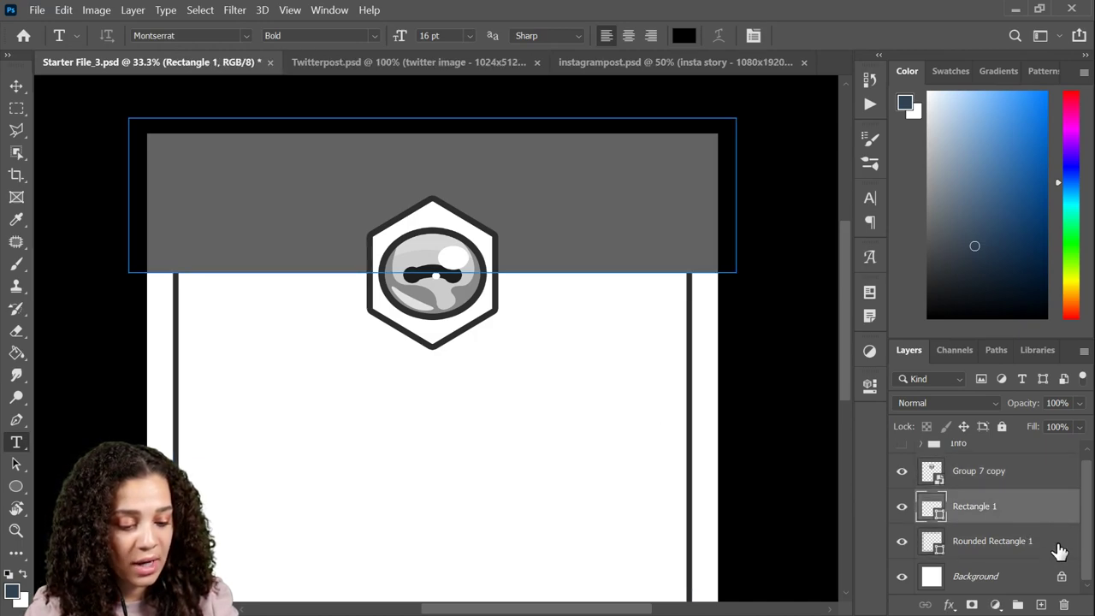
click(1059, 550)
scroll(501, 386, down, 1)
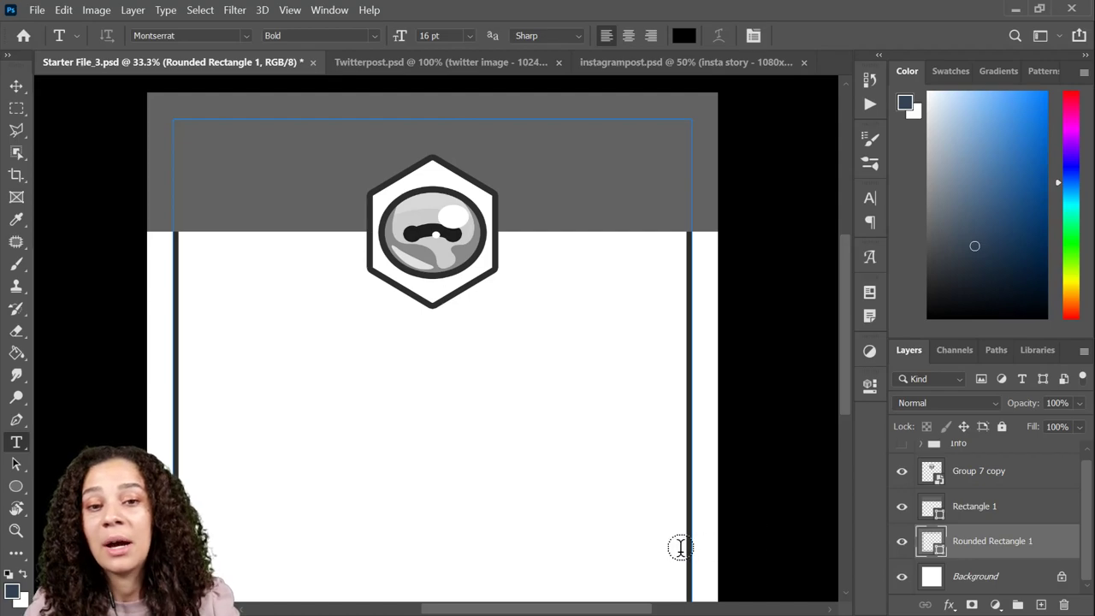
scroll(680, 547, down, 1)
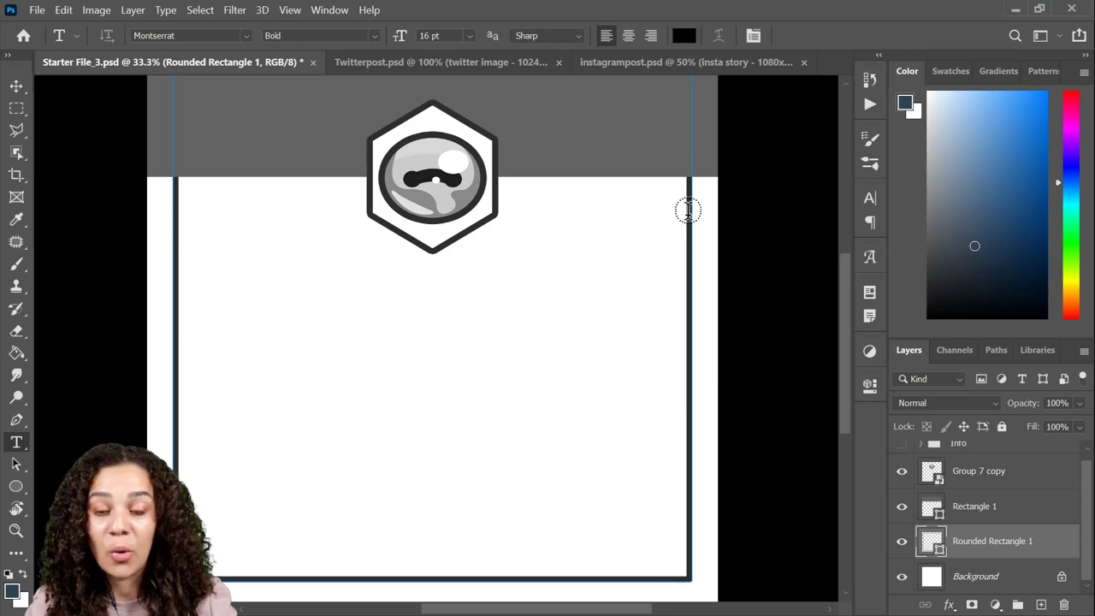
scroll(1021, 494, up, 1)
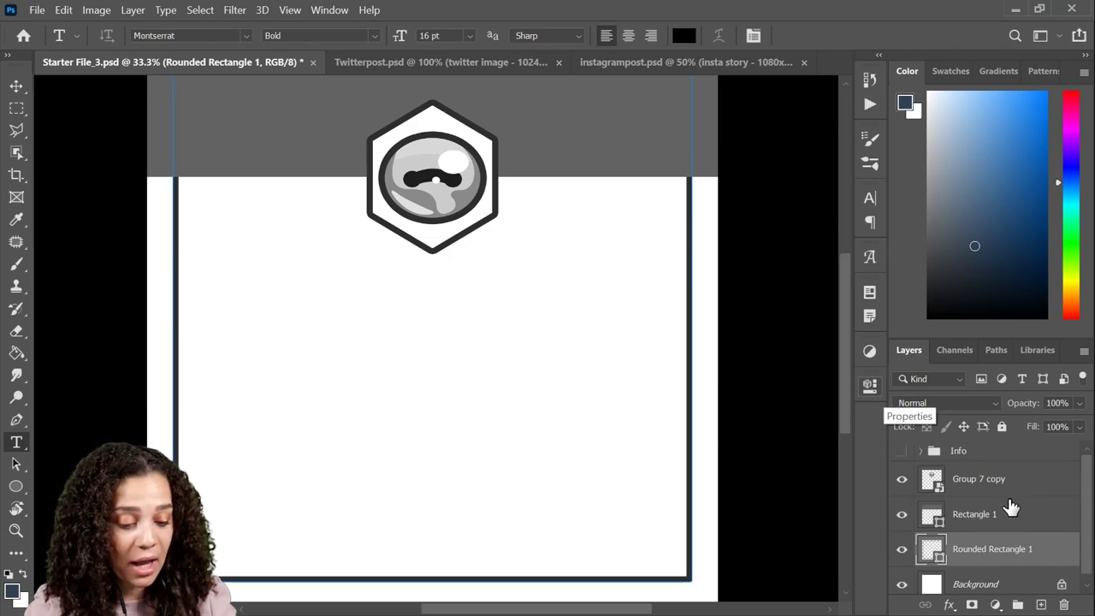
click(901, 513)
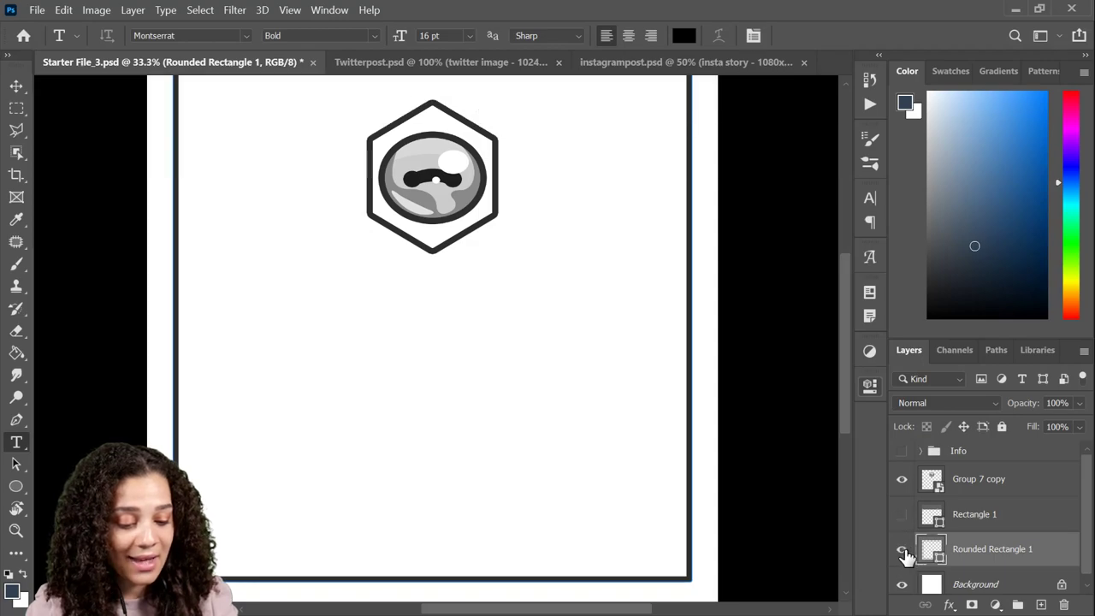
click(901, 548)
Zoom the card out to 25% and close Starter File_1.psd.
click(992, 481)
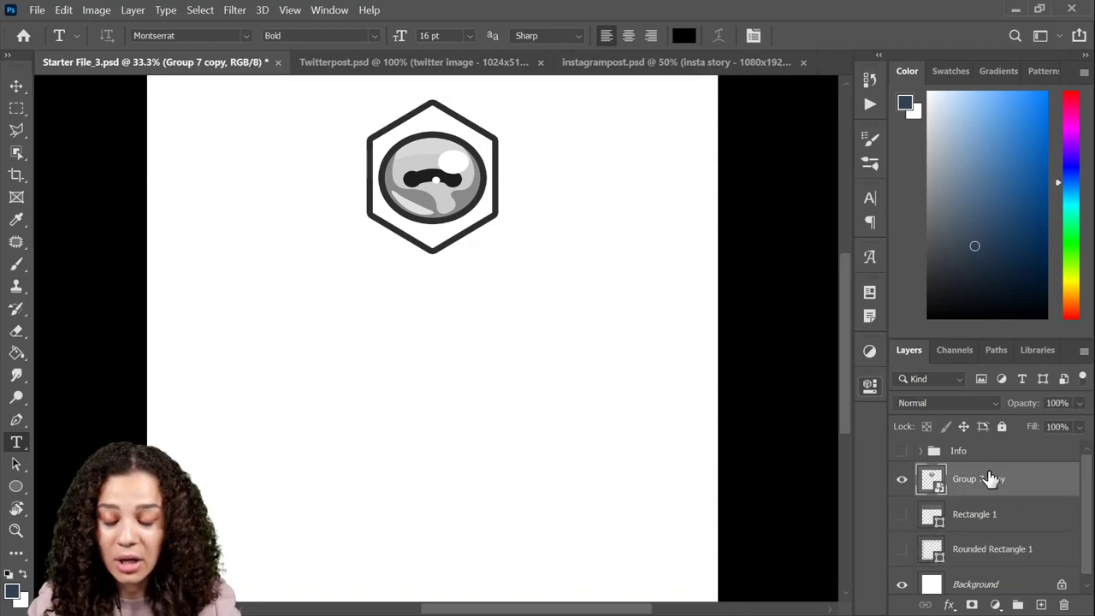
key(ctrl+minus)
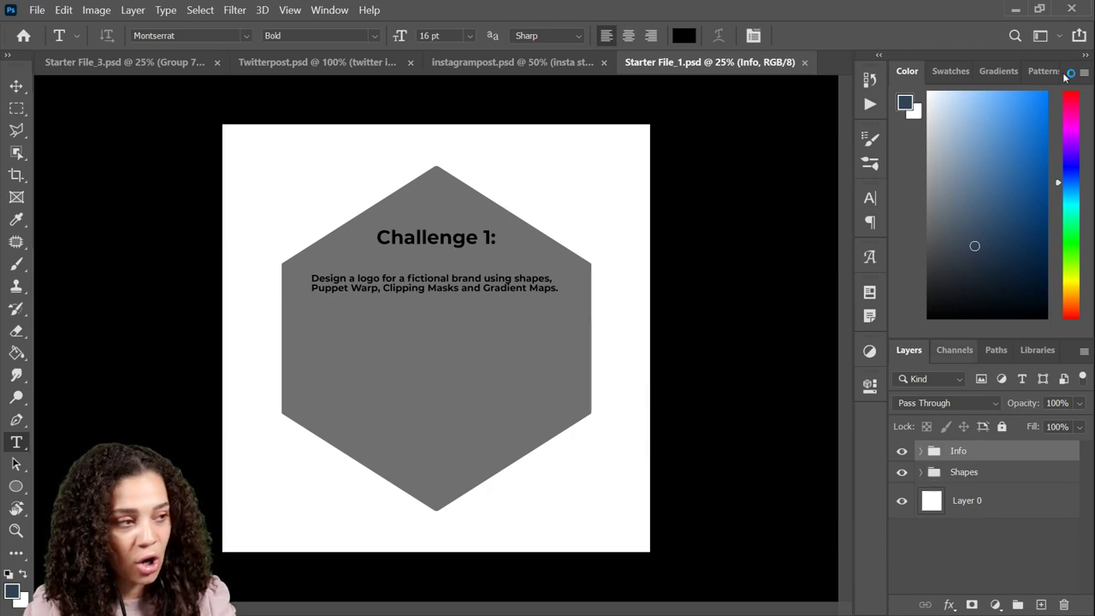
click(803, 62)
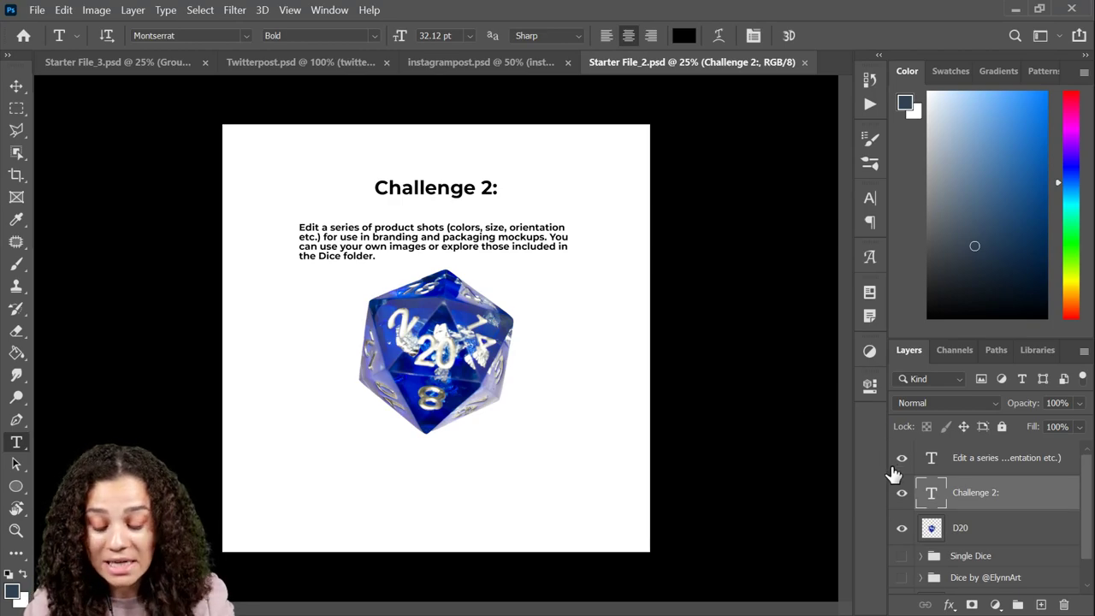
Zoom in on the Challenge 2 page, then switch to the instagrampost document.
key(ctrl+plus)
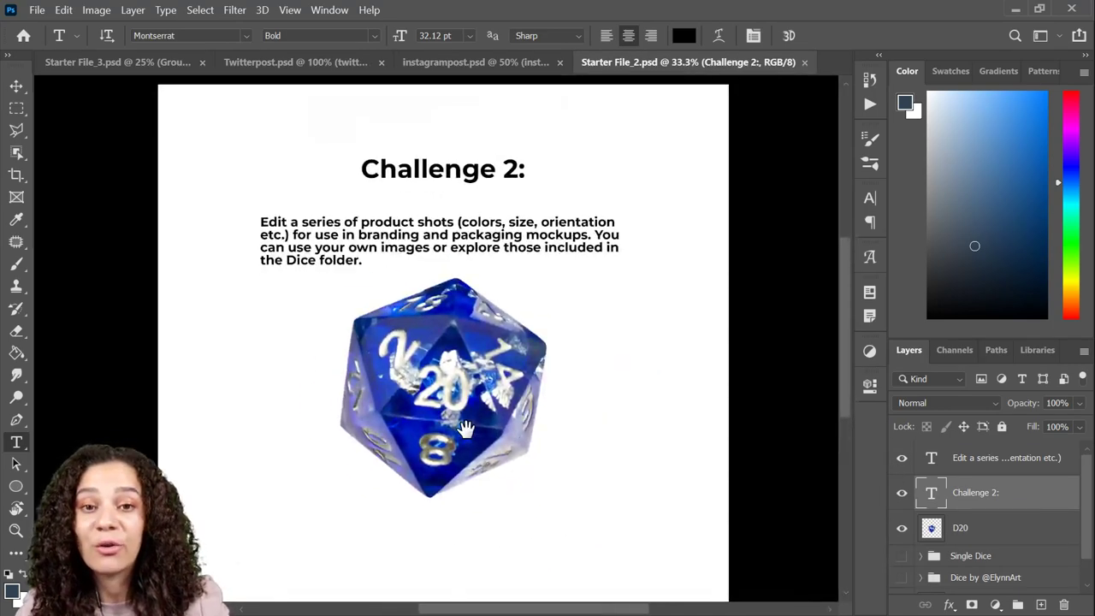
key(ctrl+plus)
drag(503, 432, 522, 423)
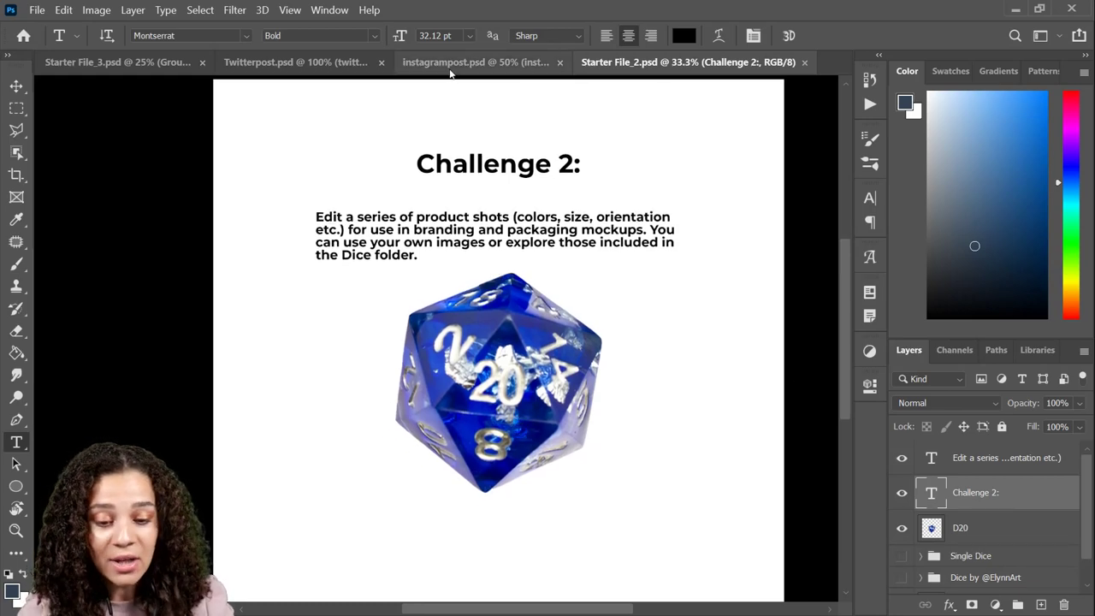
click(475, 62)
Draw grey rounded-rectangle banners above Rectangle 1 along the card's top and bottom (bottom 3844 x 364 px).
click(131, 63)
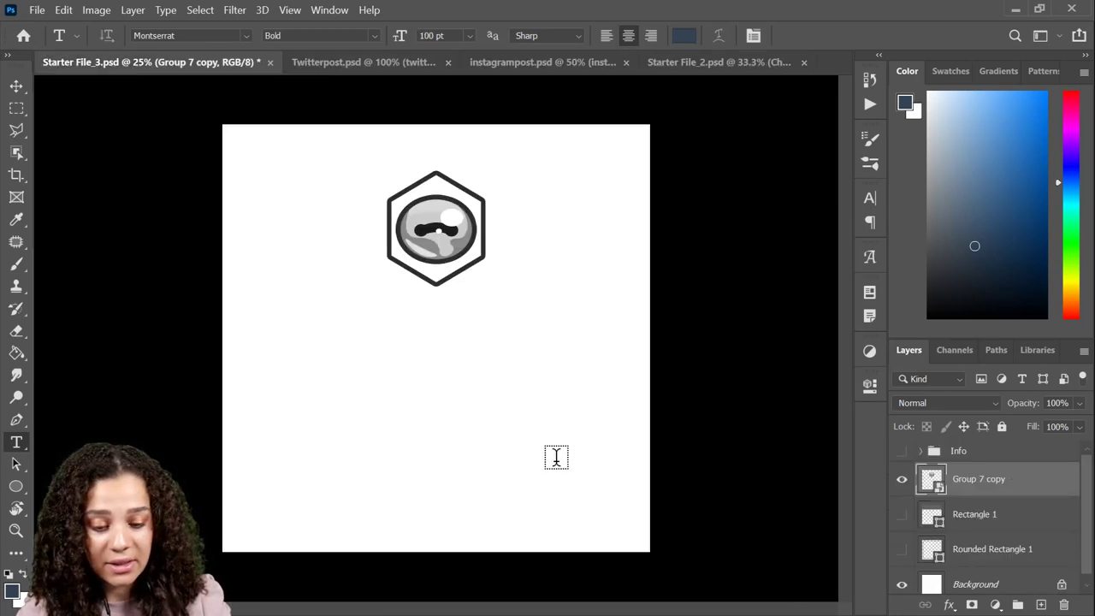
click(1046, 517)
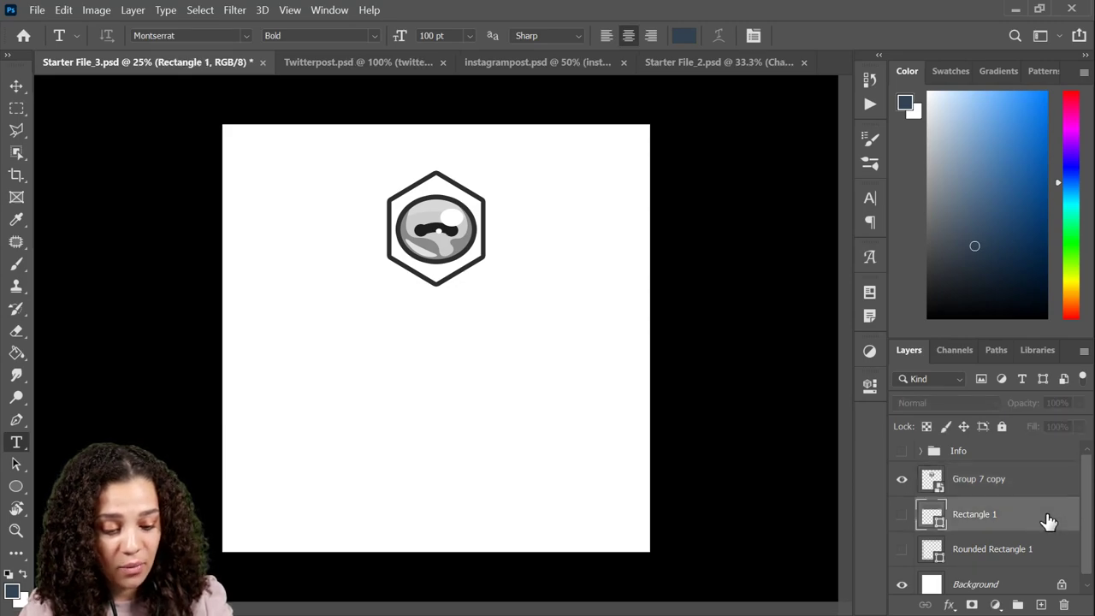
click(16, 486)
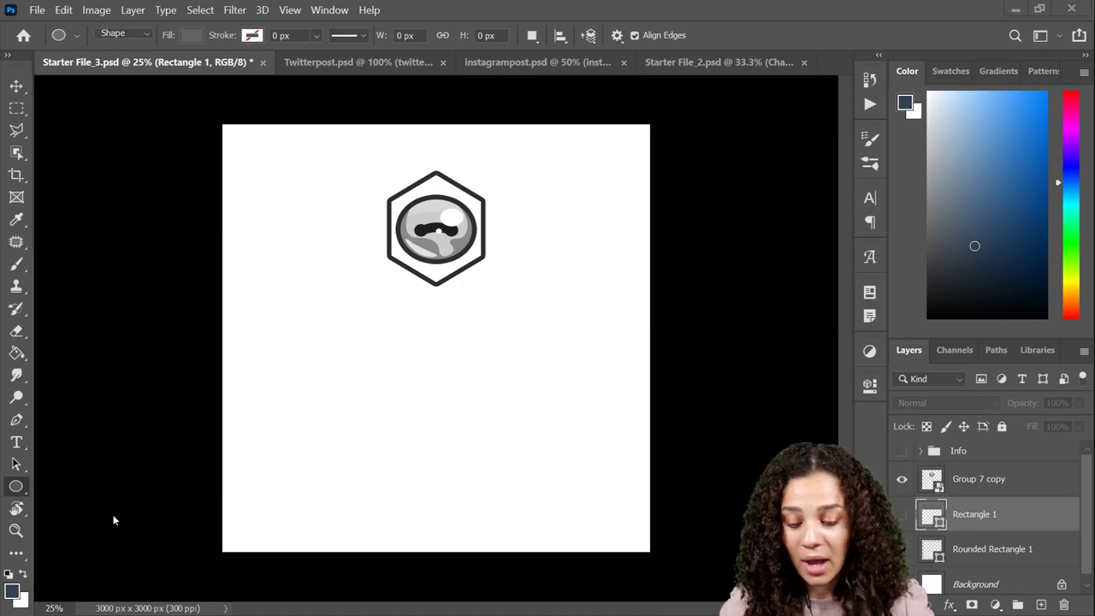
right_click(17, 487)
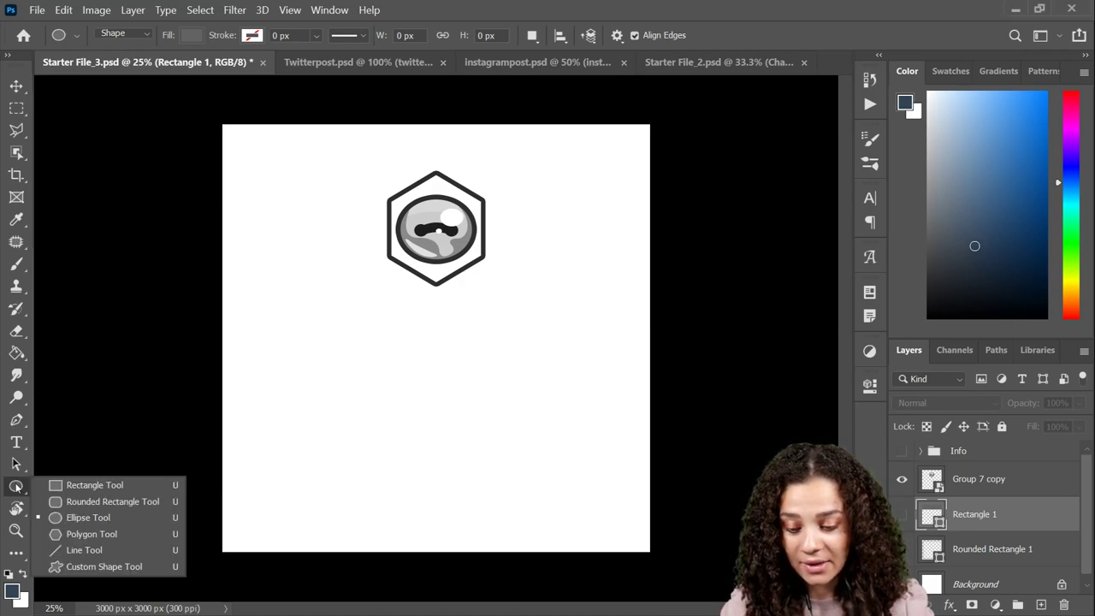
click(97, 502)
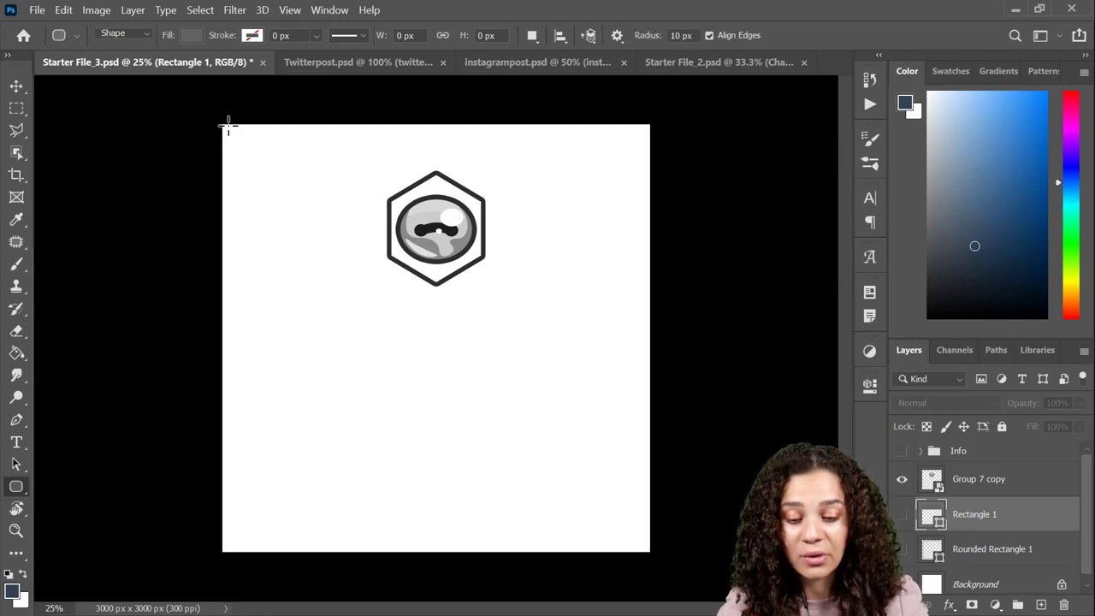
drag(202, 108, 693, 229)
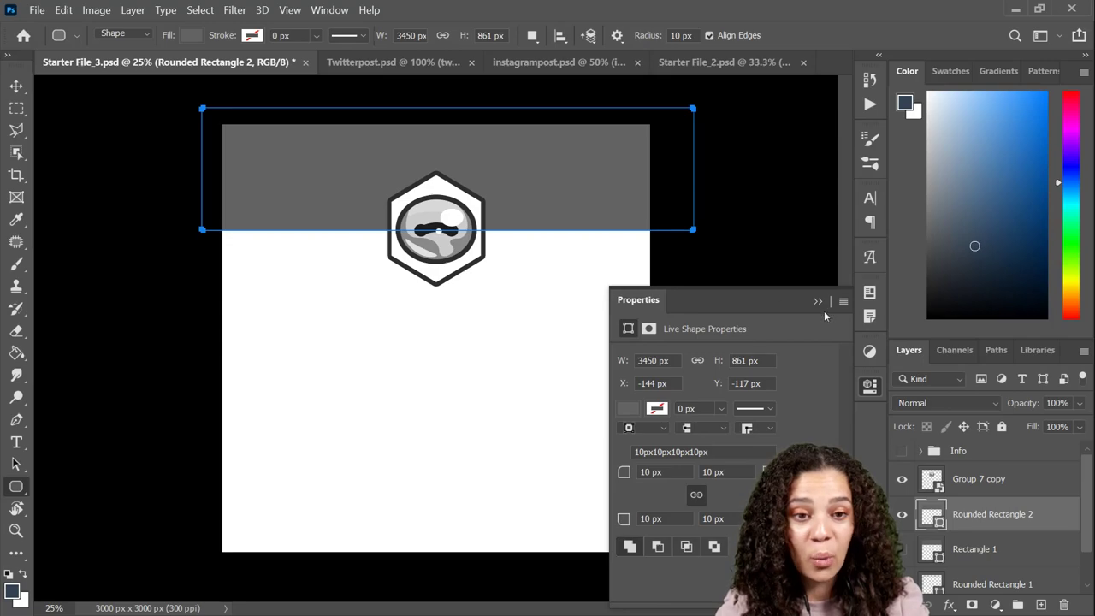
click(869, 385)
drag(686, 569, 137, 517)
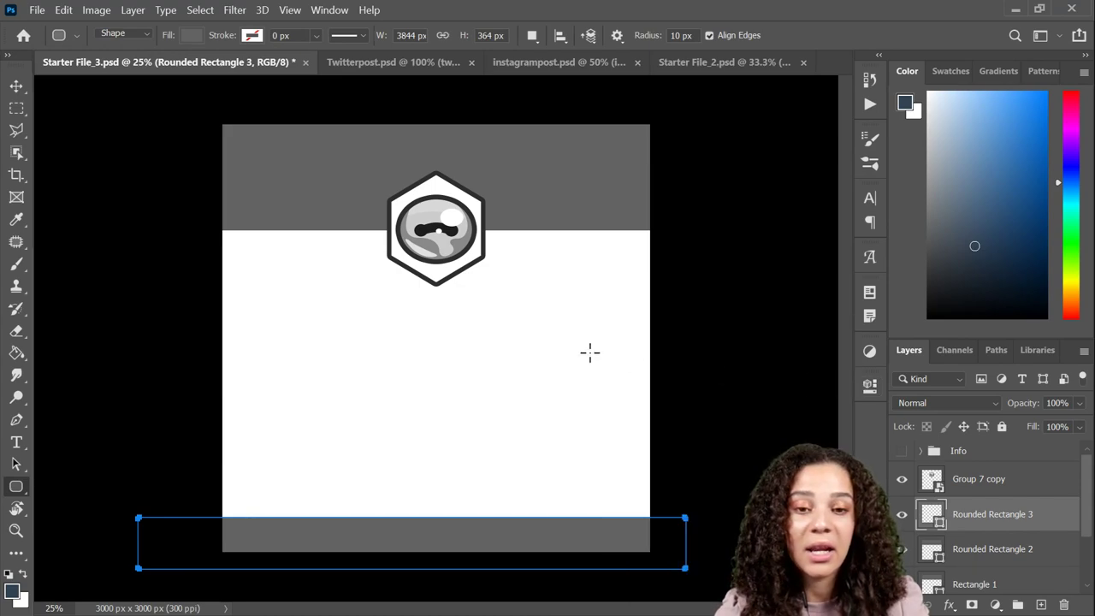
key(ctrl+minus)
key(ctrl+plus)
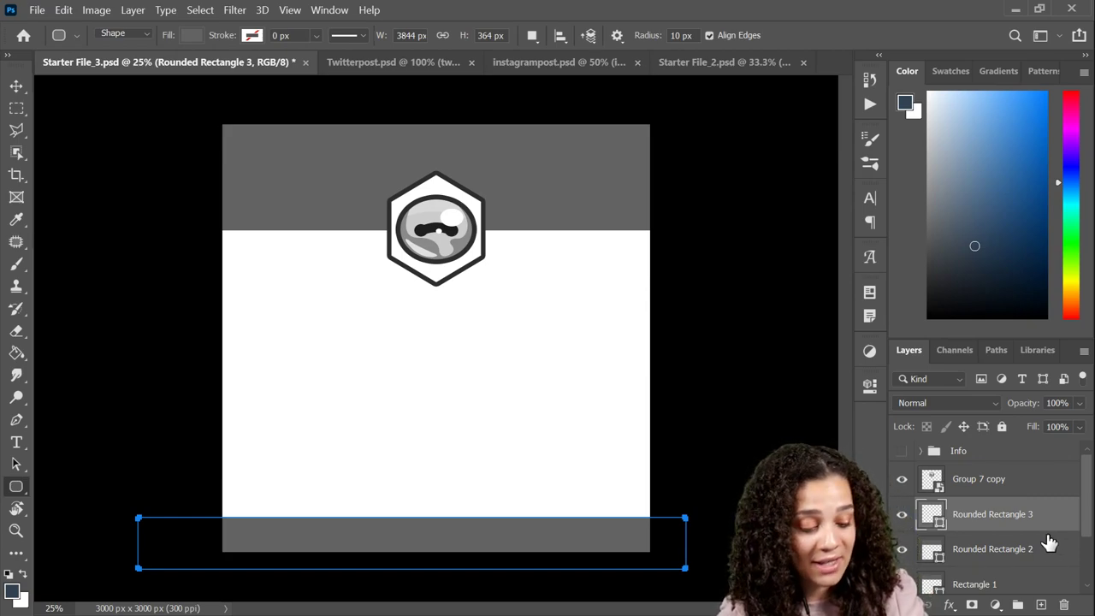
key(ctrl+minus)
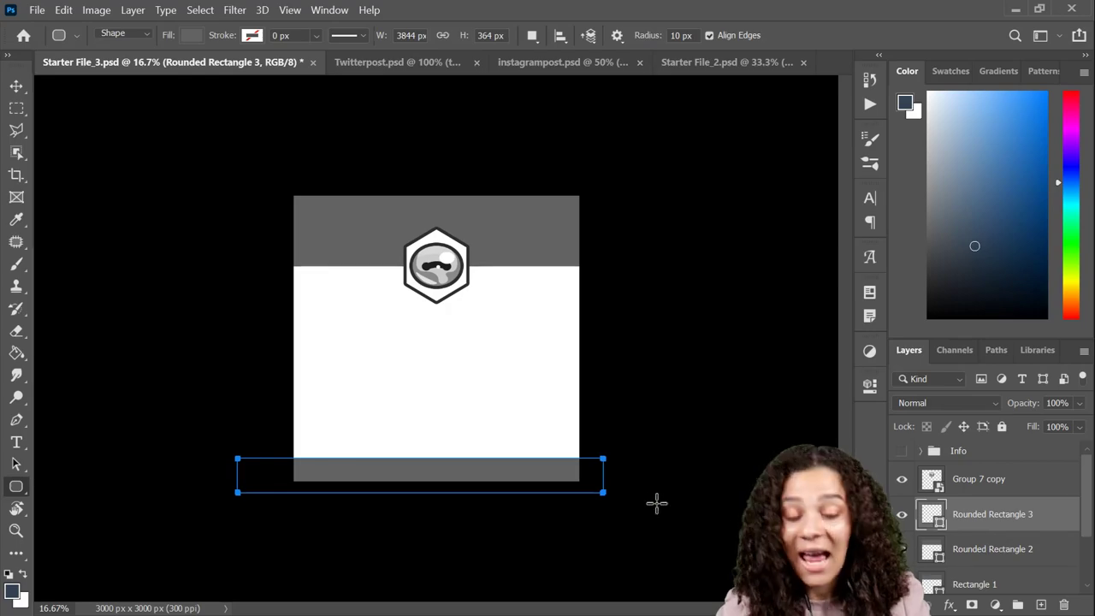
key(ctrl+plus)
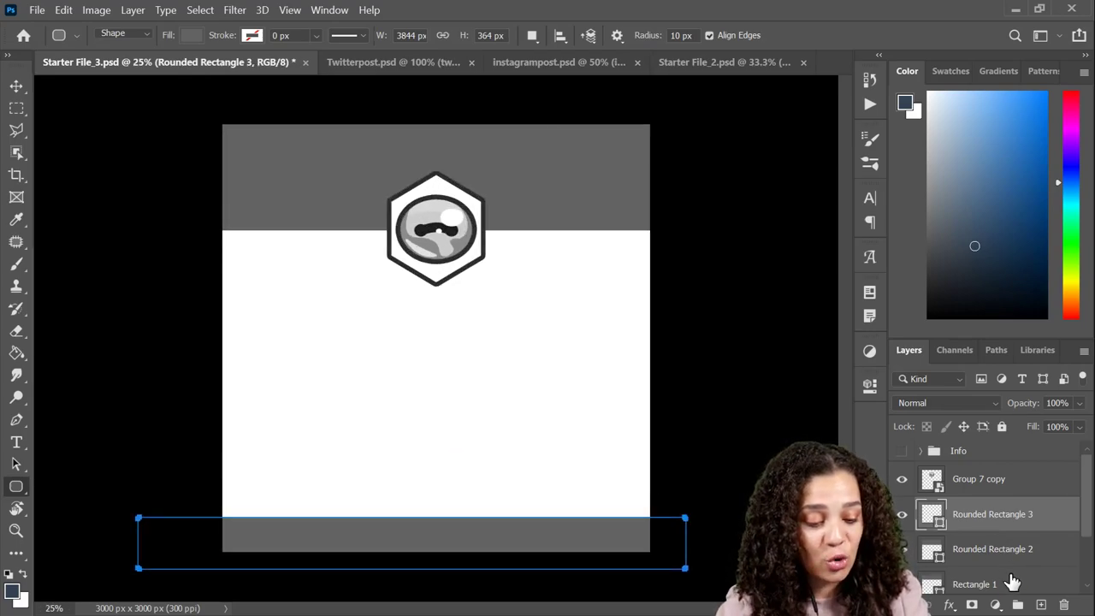
scroll(1022, 565, down, 2)
click(1031, 523)
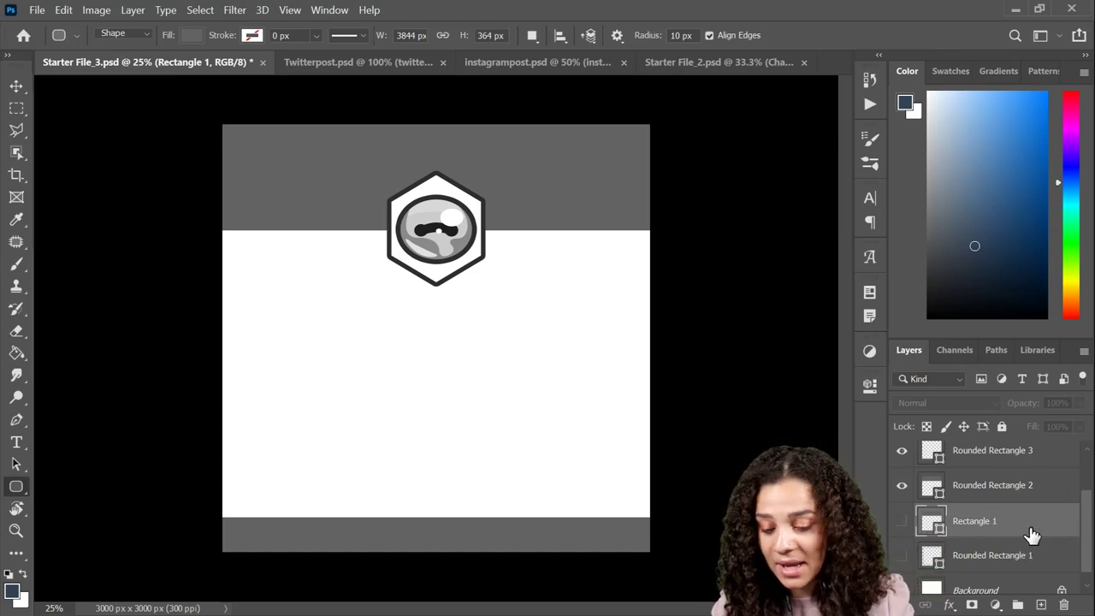
Draw a large rounded rectangle over the card body with no fill and a badge-sampled dark grey outline.
right_click(15, 486)
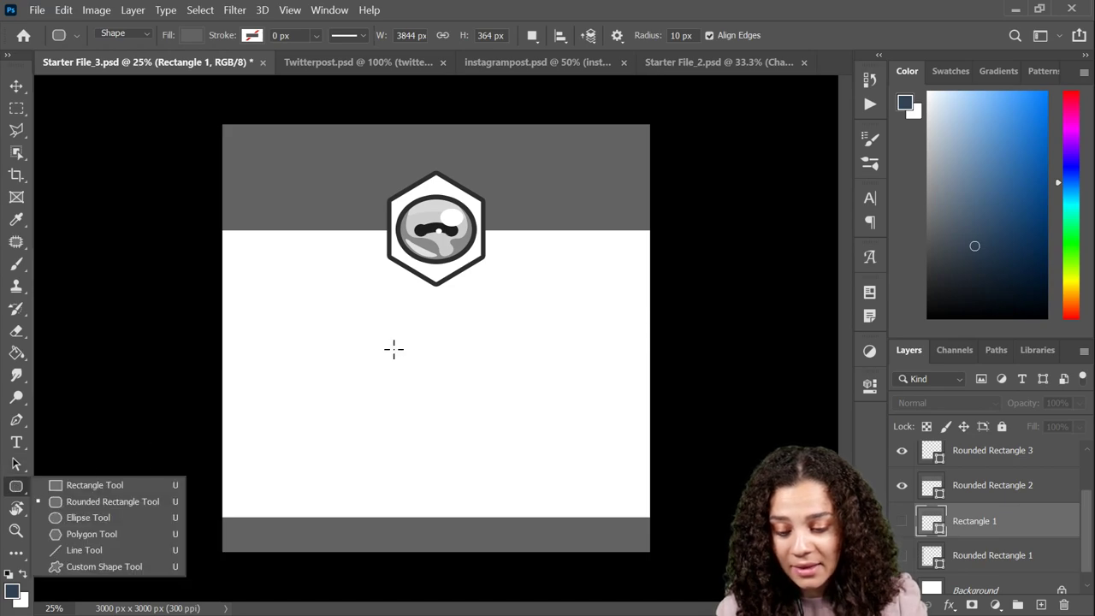
drag(259, 198, 617, 496)
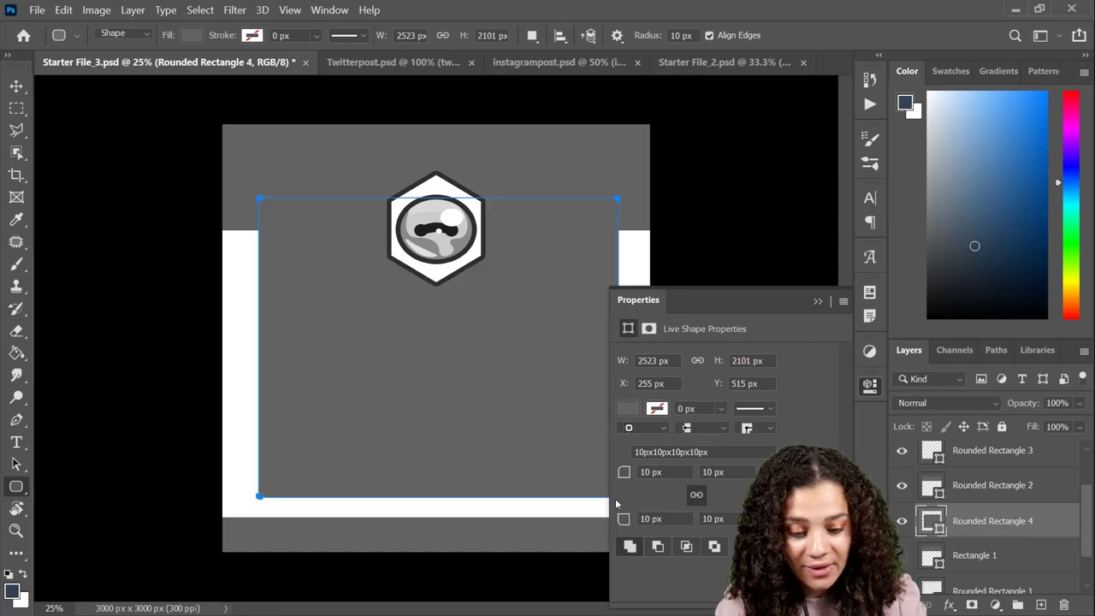
click(627, 408)
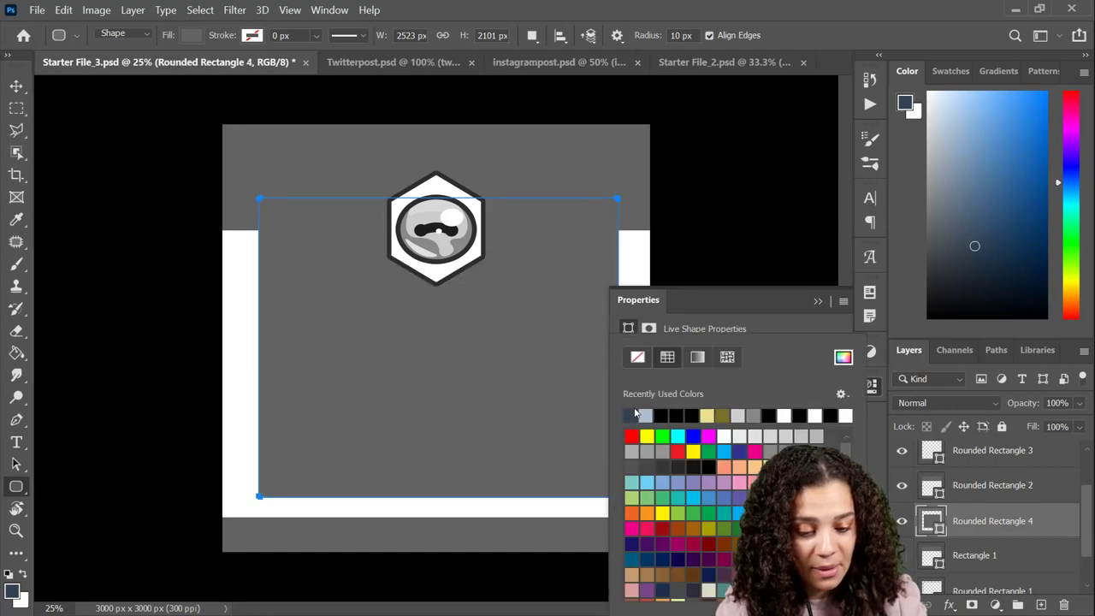
click(638, 358)
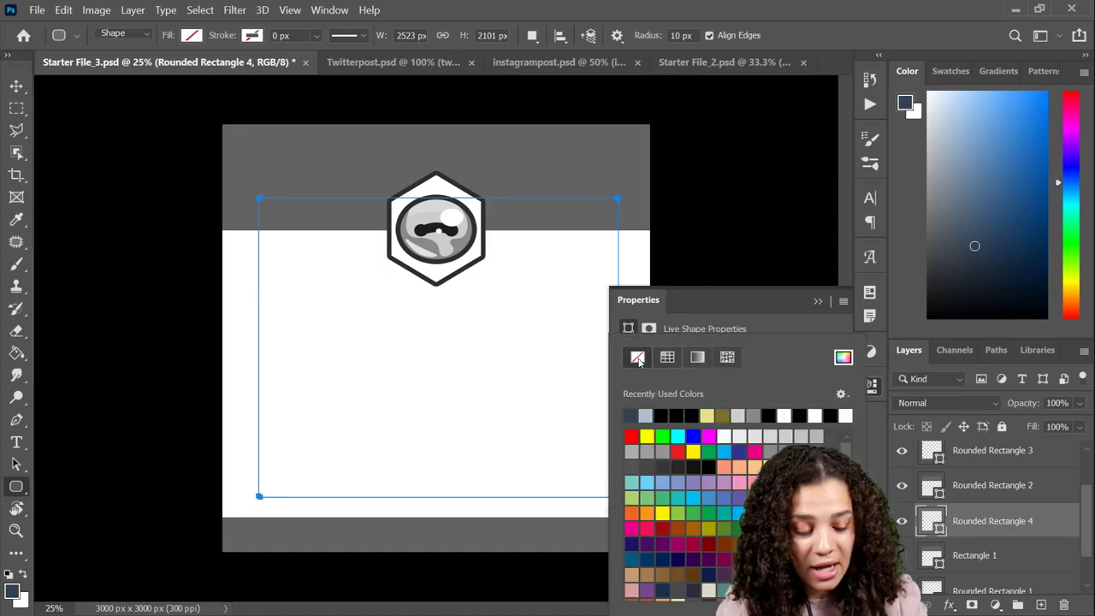
click(774, 322)
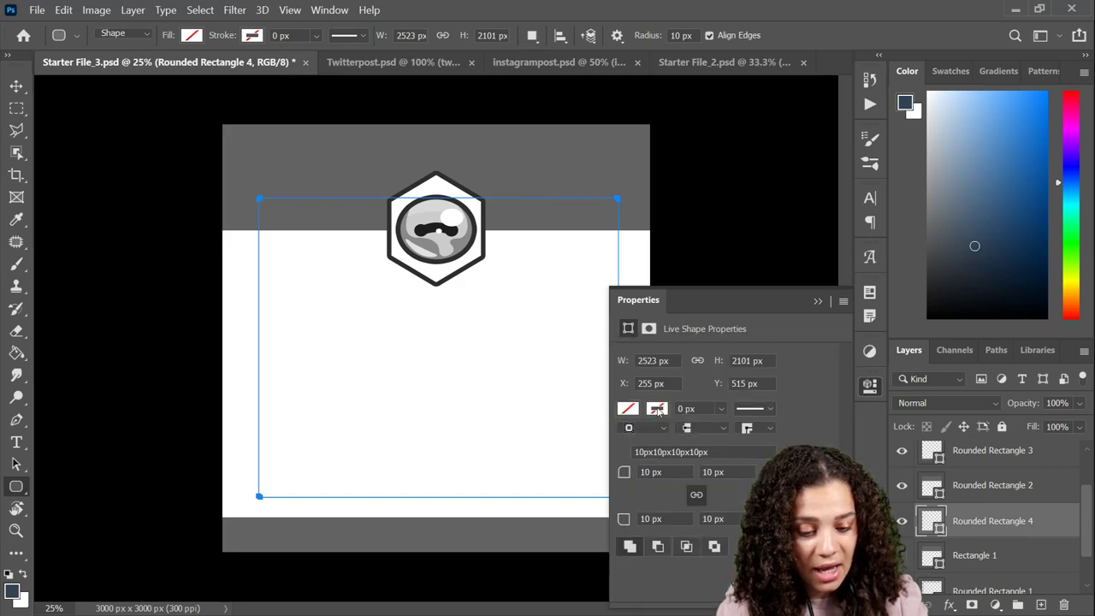
click(656, 412)
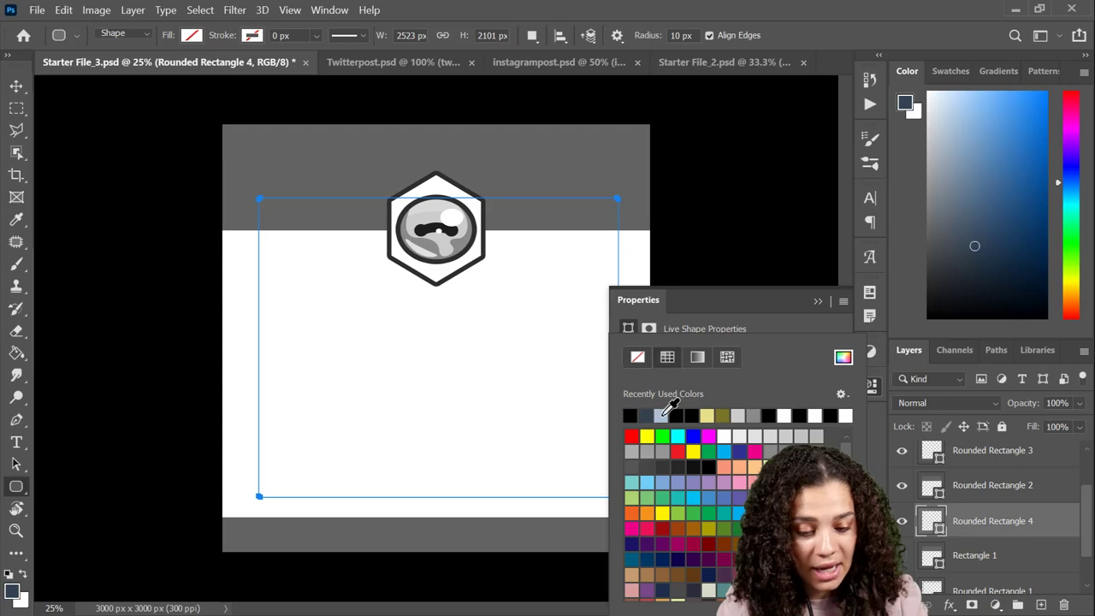
click(662, 415)
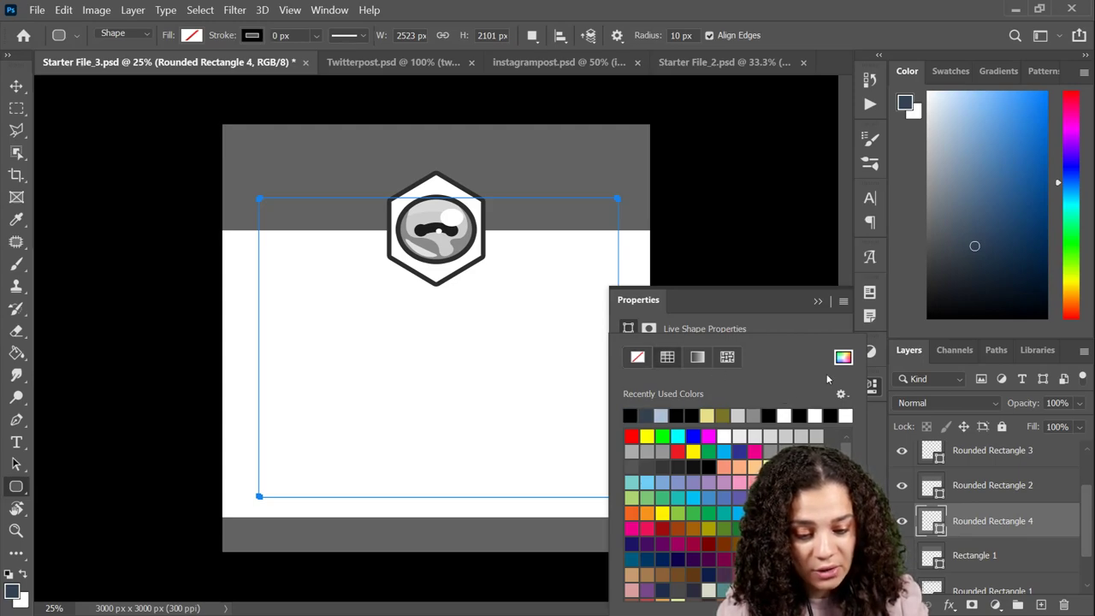
click(769, 415)
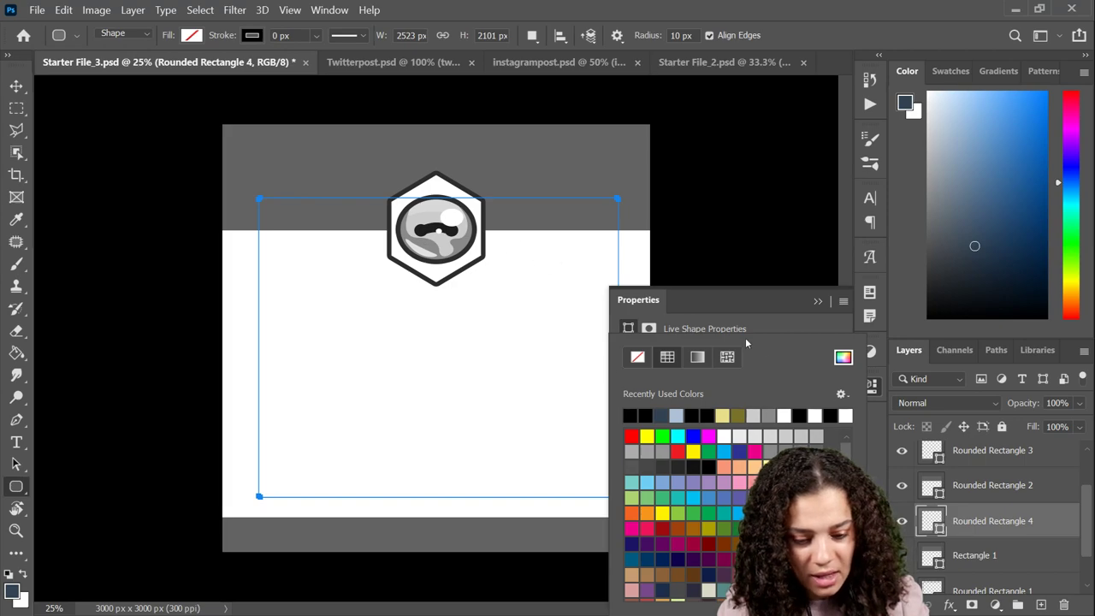
click(843, 357)
click(487, 227)
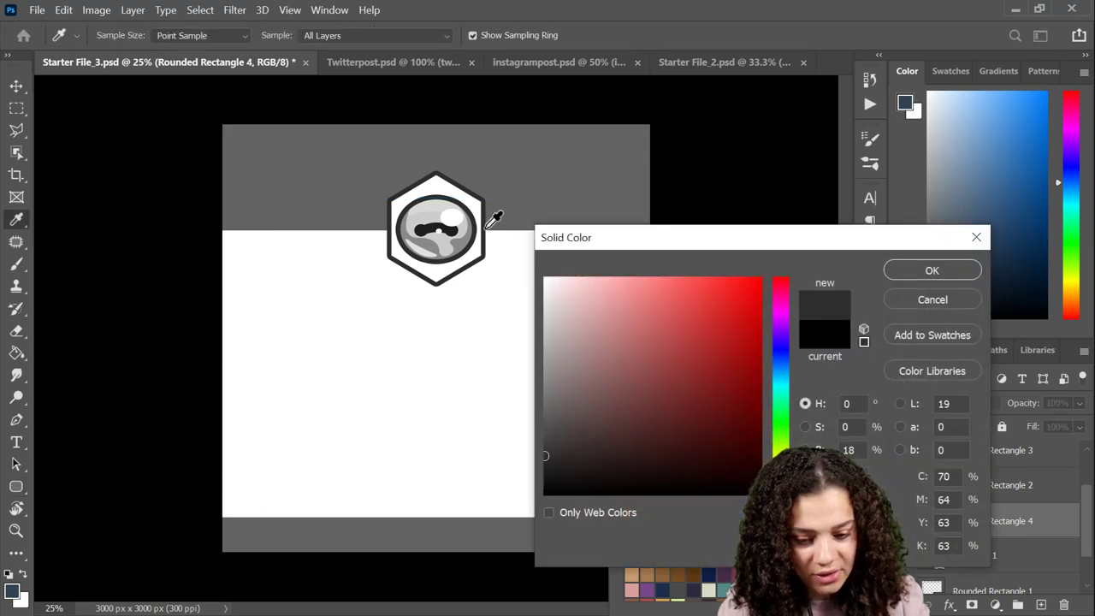
click(938, 270)
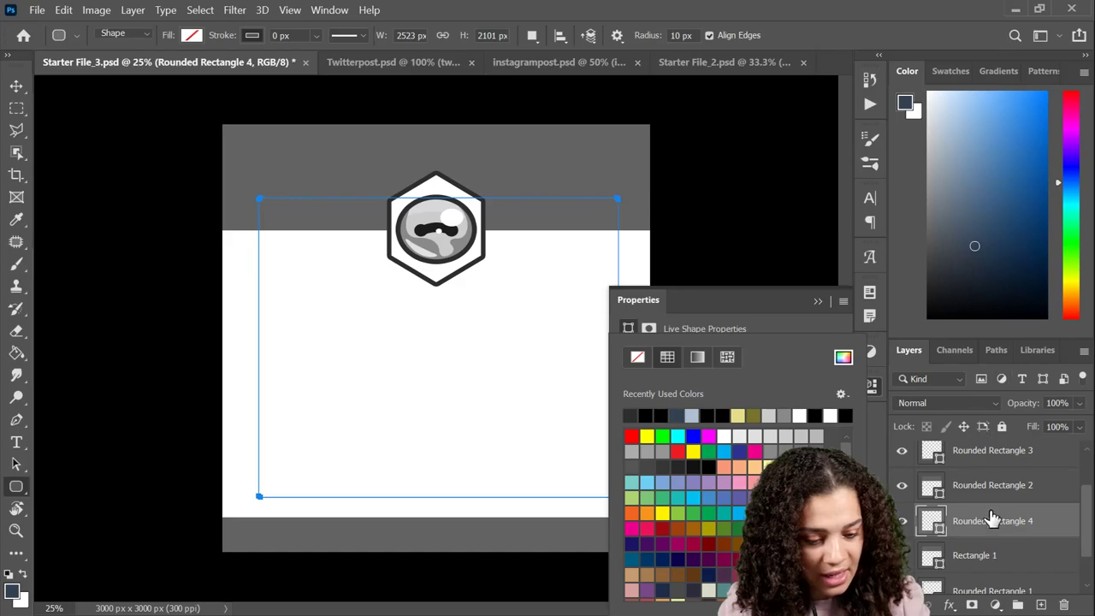
Set the rounded rectangle's outline width to 24 px.
double_click(1060, 522)
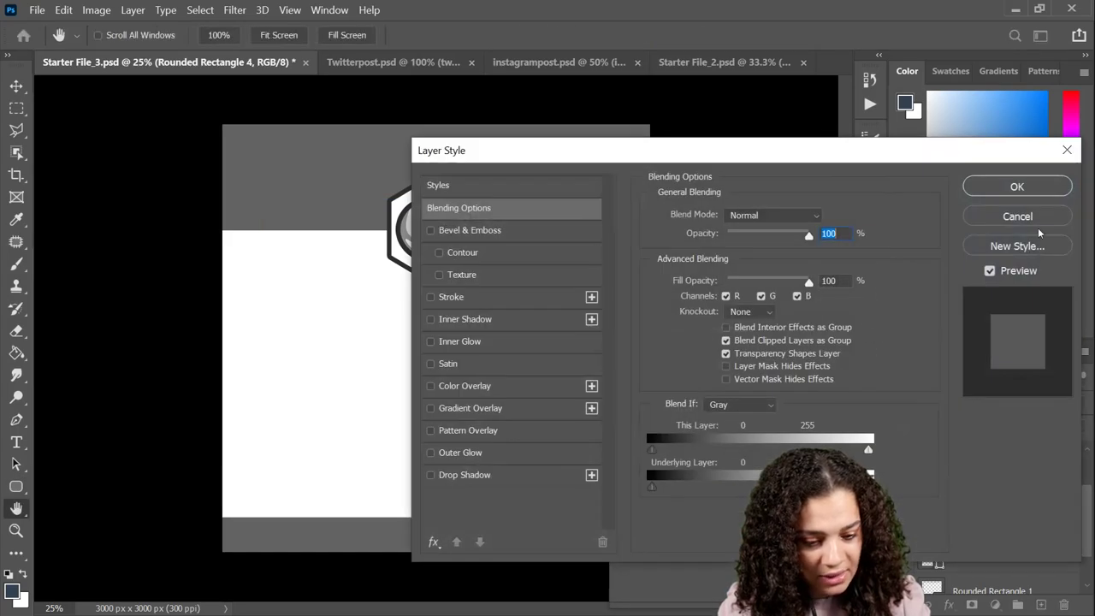
click(1017, 216)
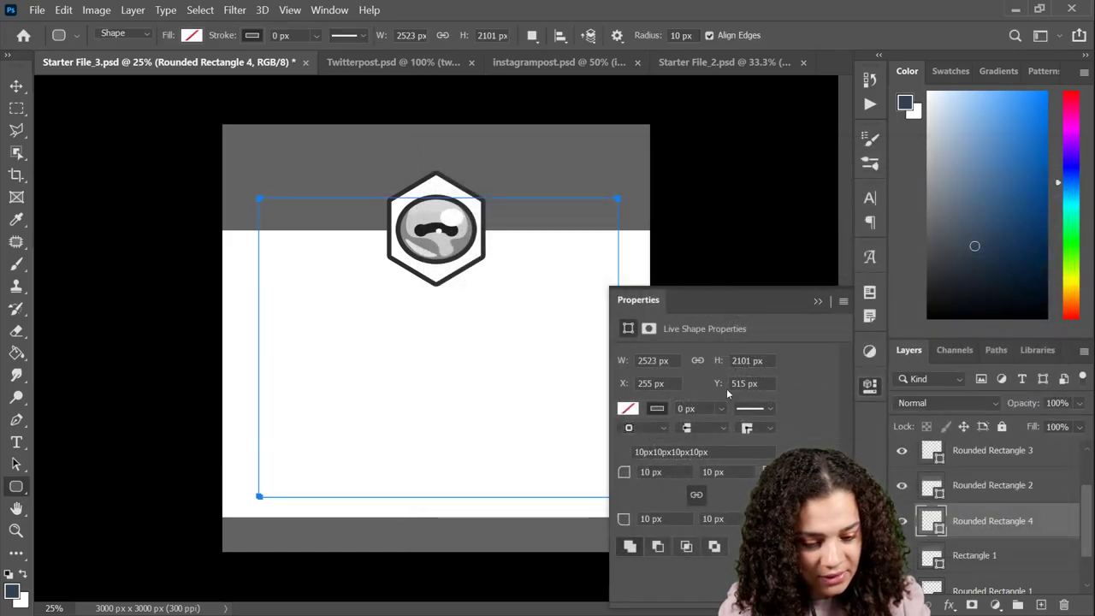
click(682, 407)
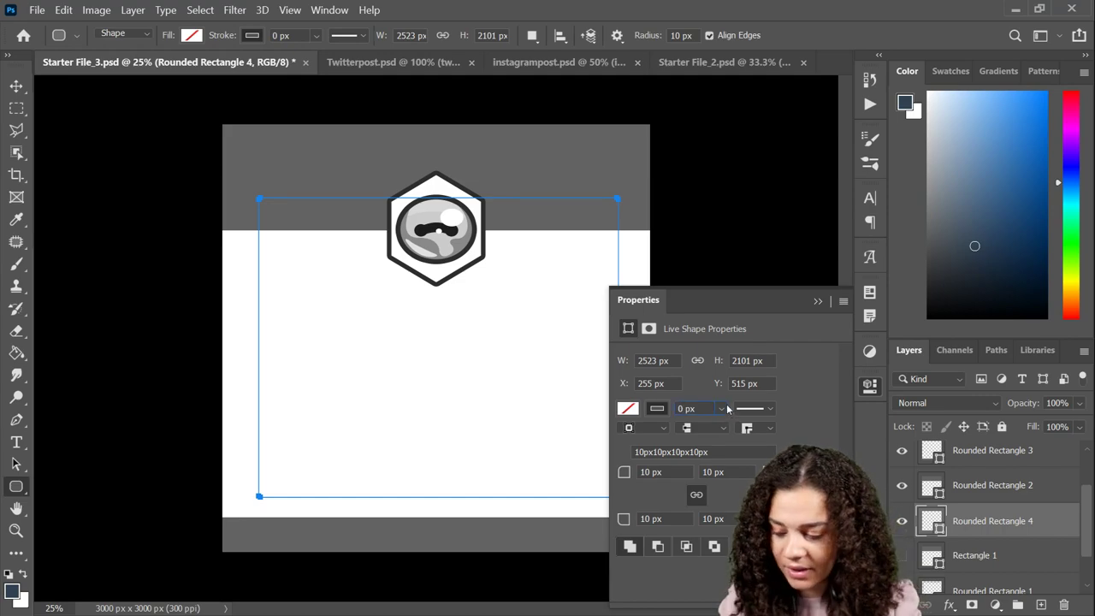
key(BackSpace)
text(12)
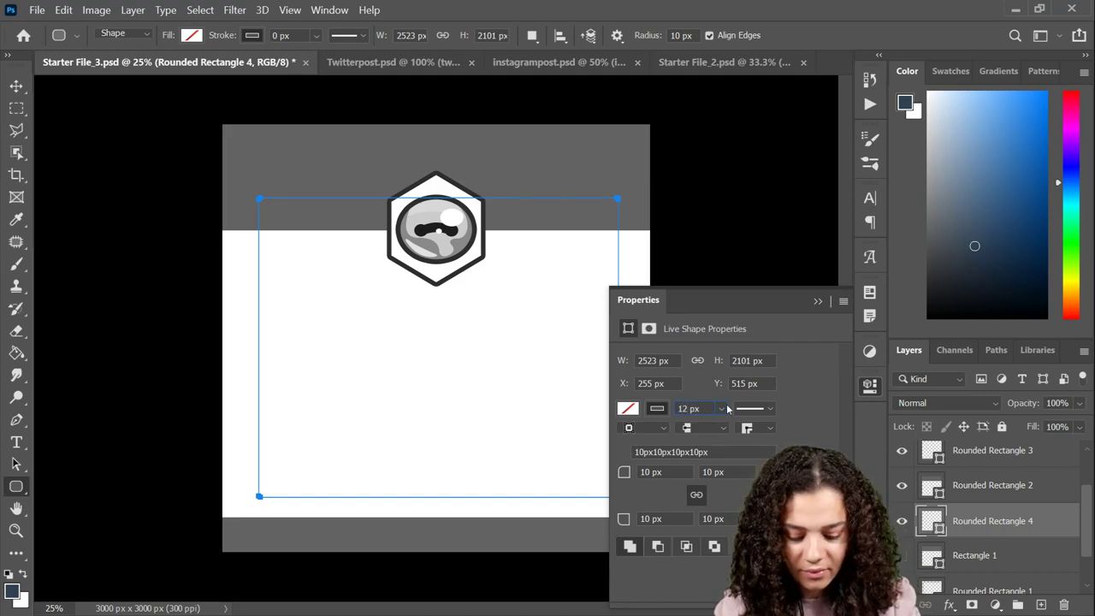
key(Return)
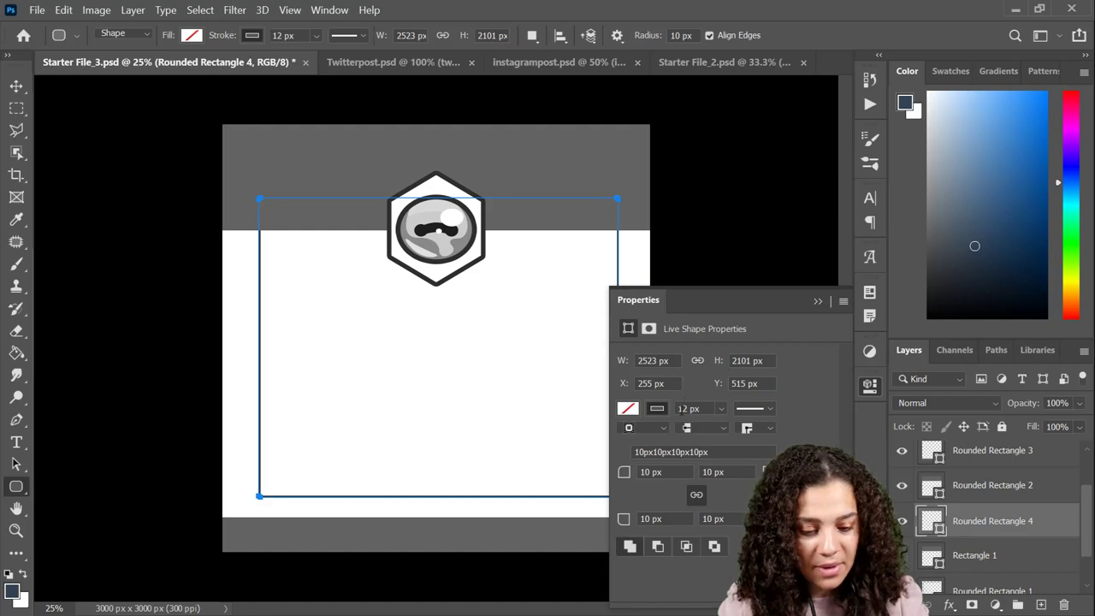
double_click(678, 408)
text(24)
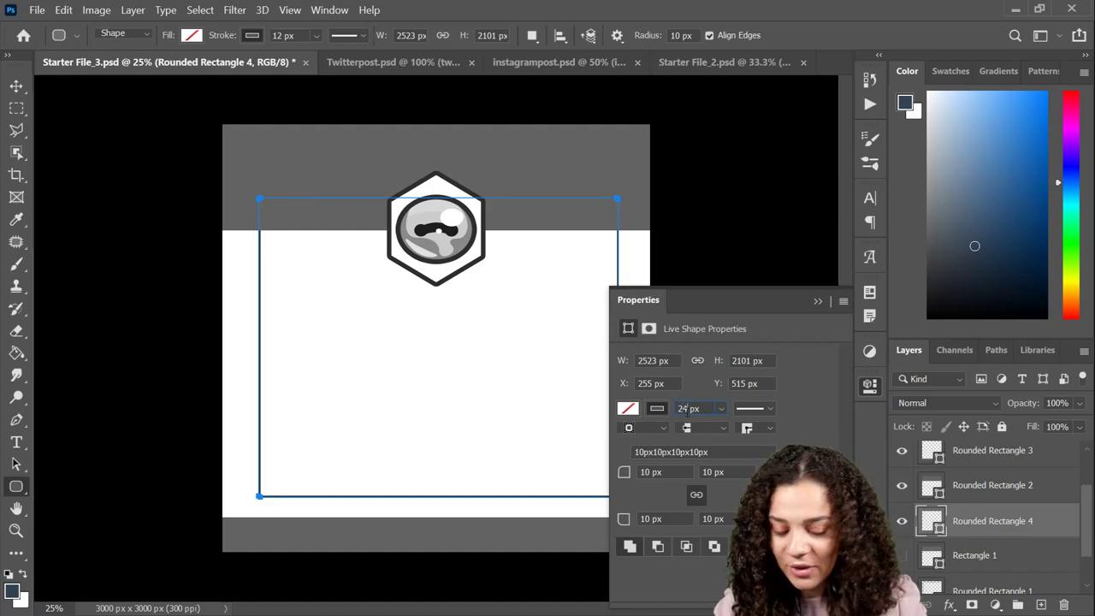
key(Return)
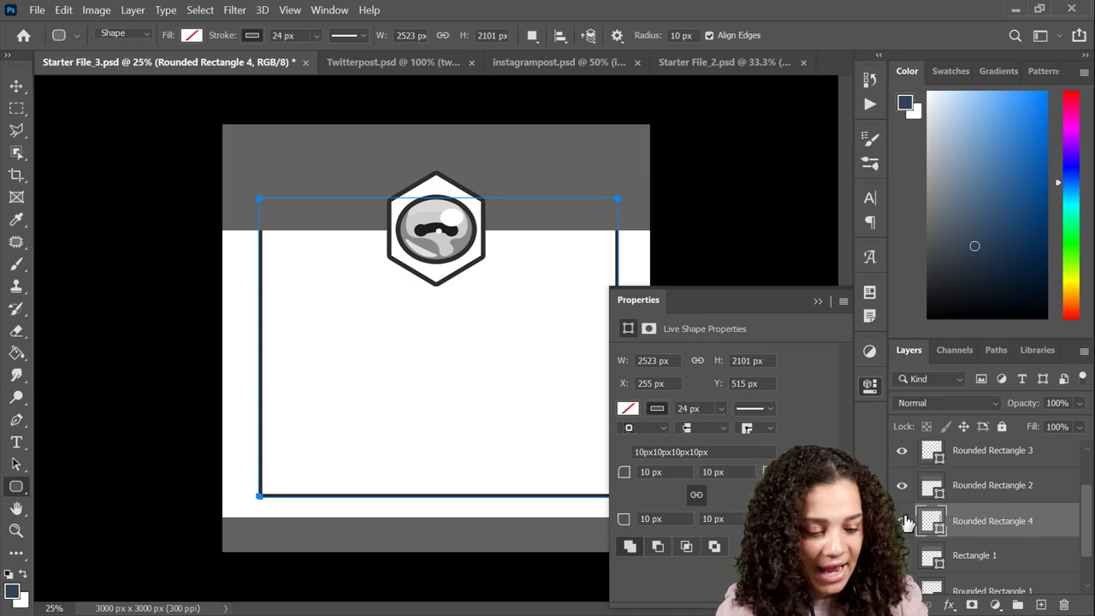
click(869, 385)
Hide the dark inner outline frame and select the Rounded Rectangle 3 layer.
key(ctrl+minus)
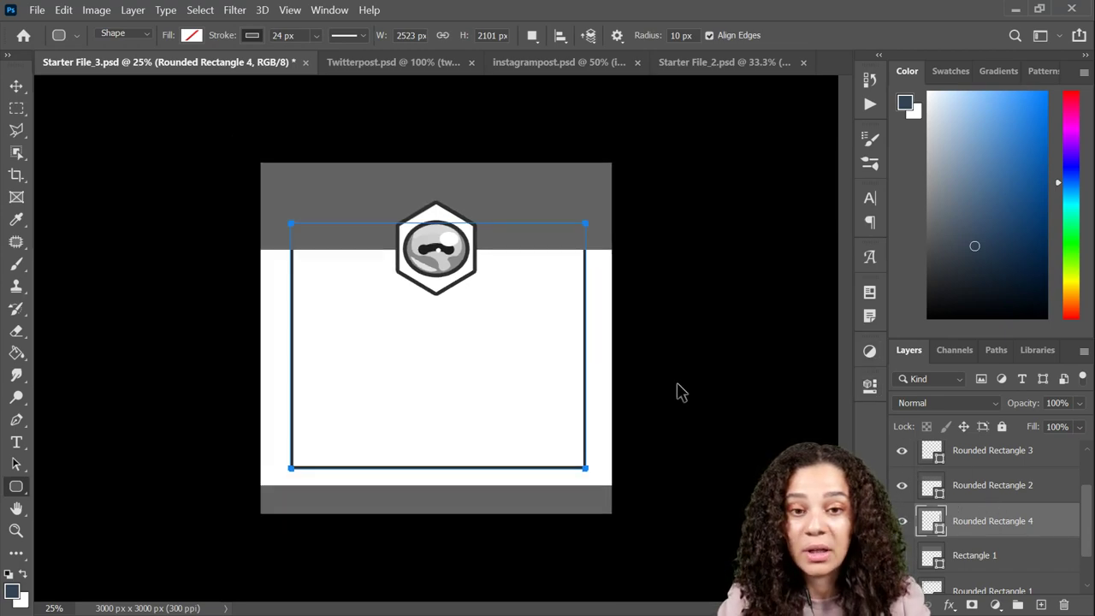
key(ctrl+minus)
key(ctrl+plus)
key(ctrl+plus)
key(ctrl+plus)
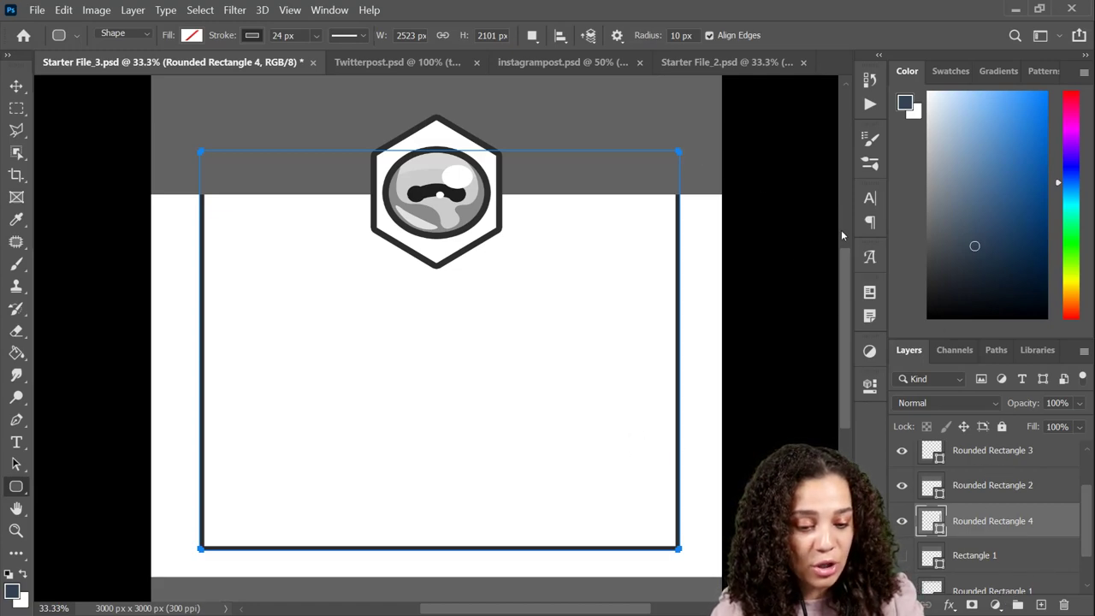
click(1042, 488)
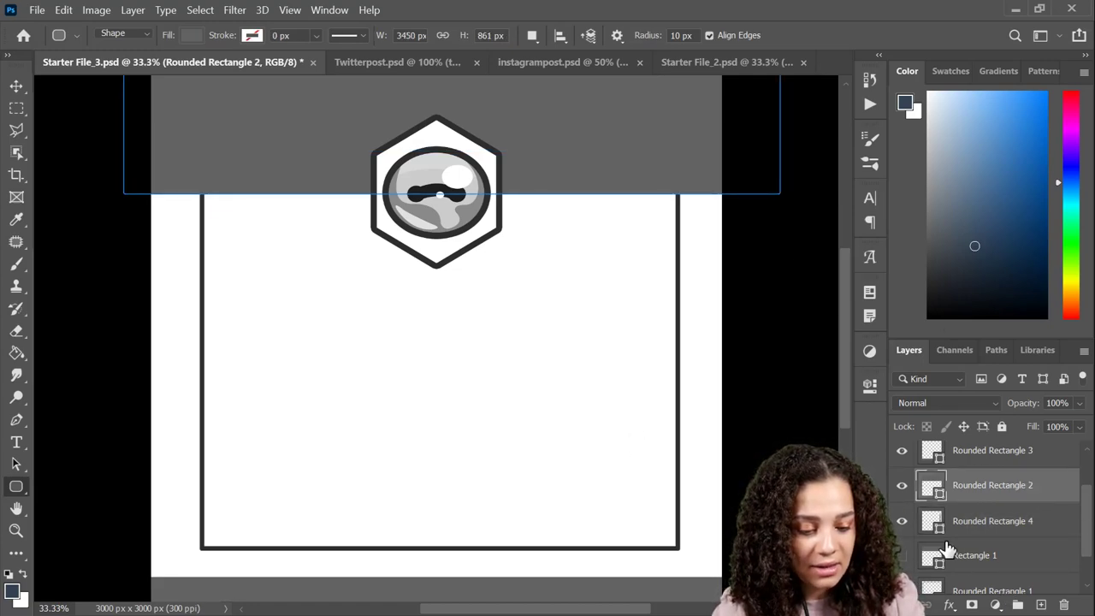
click(1008, 553)
key(ctrl+minus)
key(ctrl+minus)
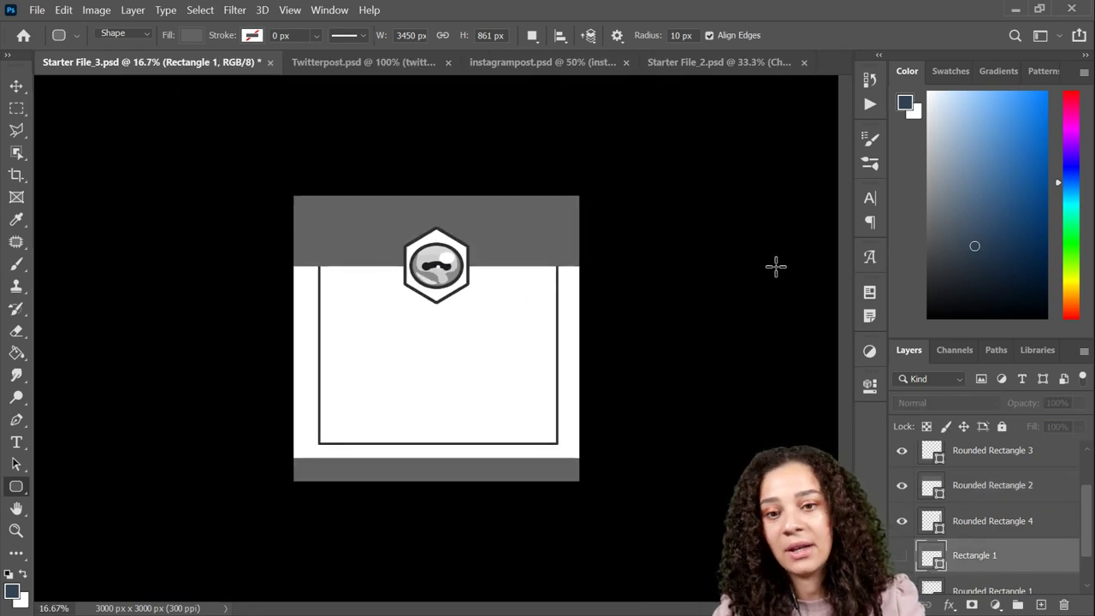
key(ctrl+plus)
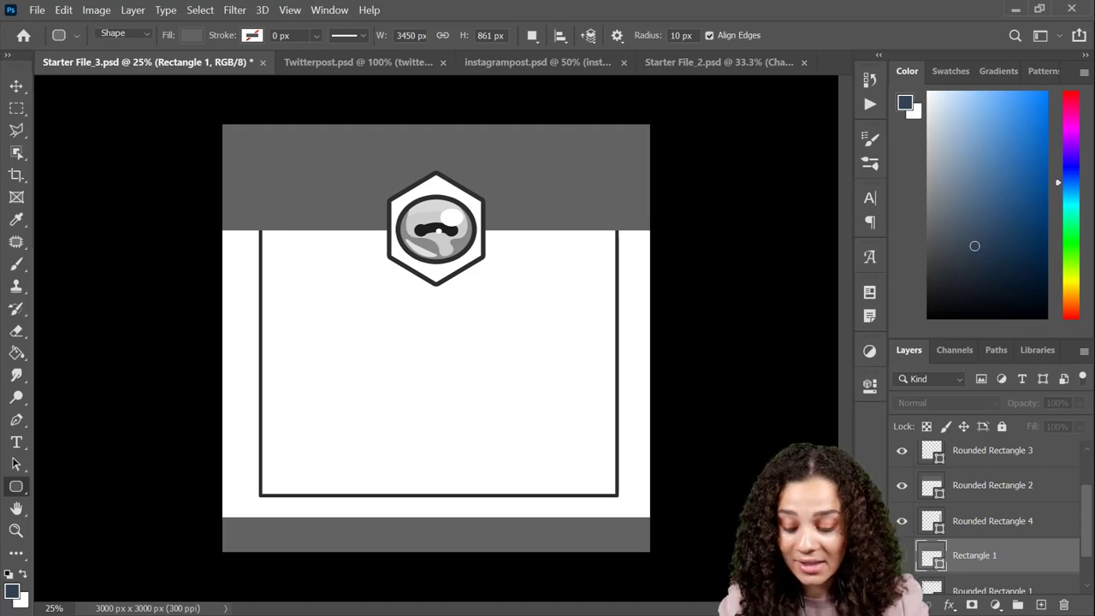
key(ctrl+plus)
drag(530, 405, 570, 414)
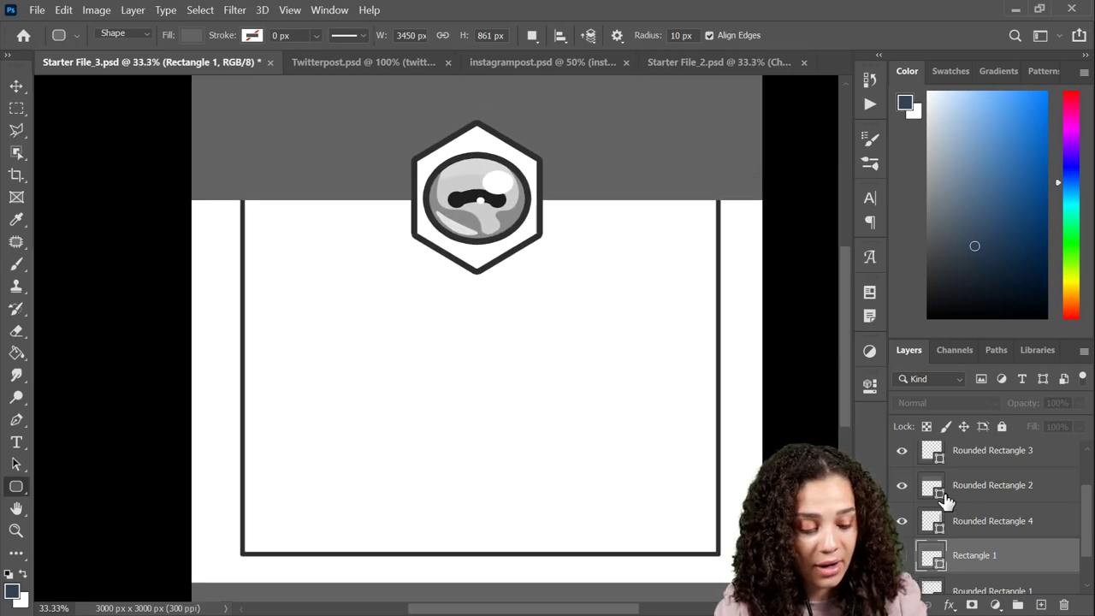
click(901, 520)
click(1044, 459)
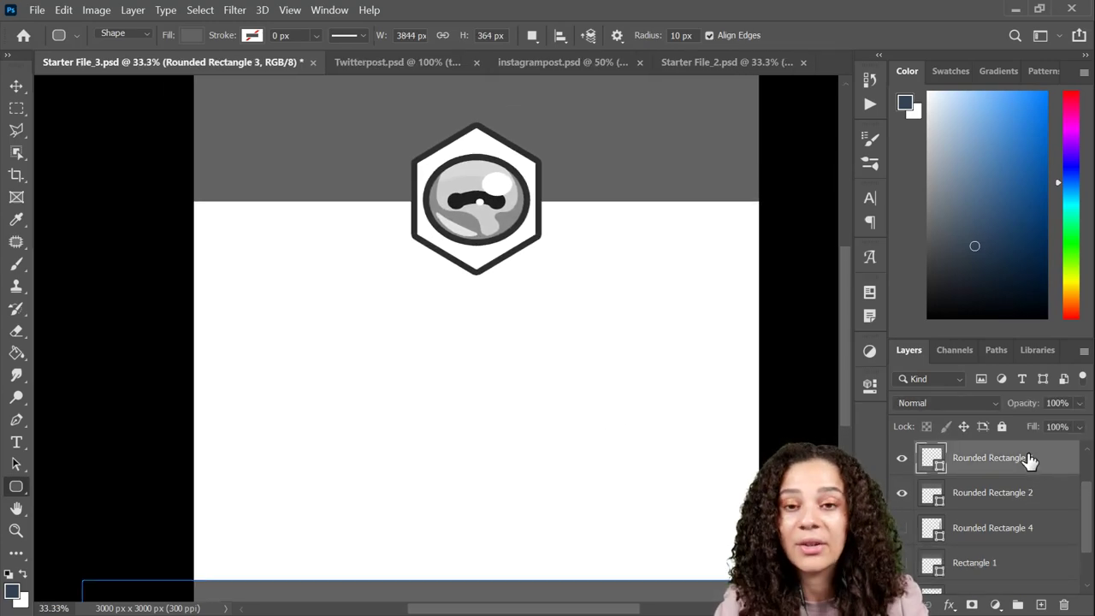
key(ctrl+minus)
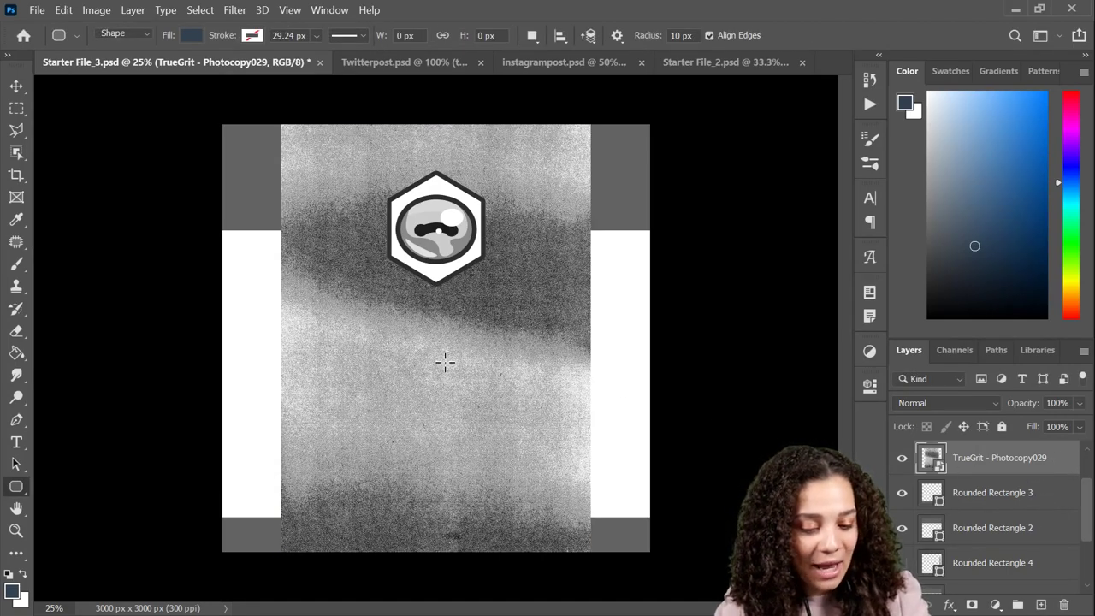
Move the TrueGrit texture layer below Rounded Rectangle 3 in the stack.
scroll(1041, 494, up, 1)
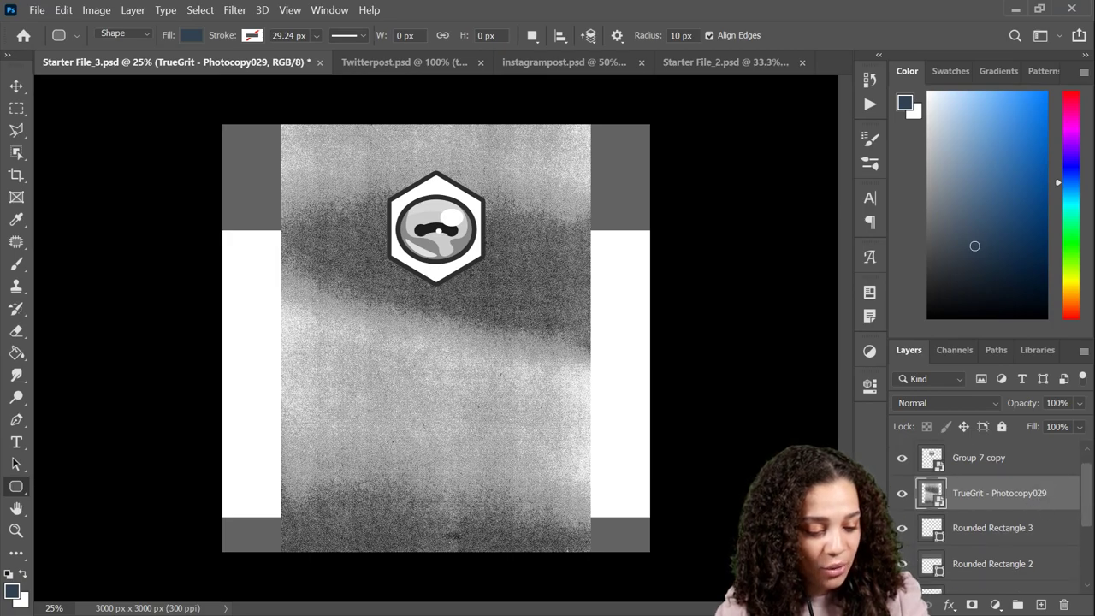
scroll(1045, 538, down, 1)
scroll(1051, 499, down, 1)
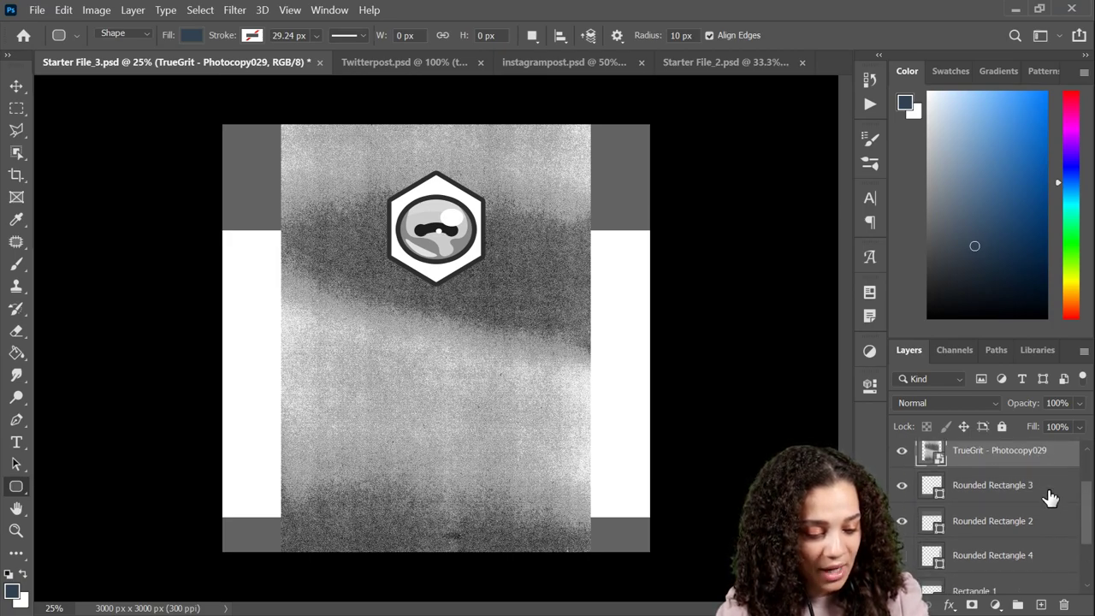
click(966, 505)
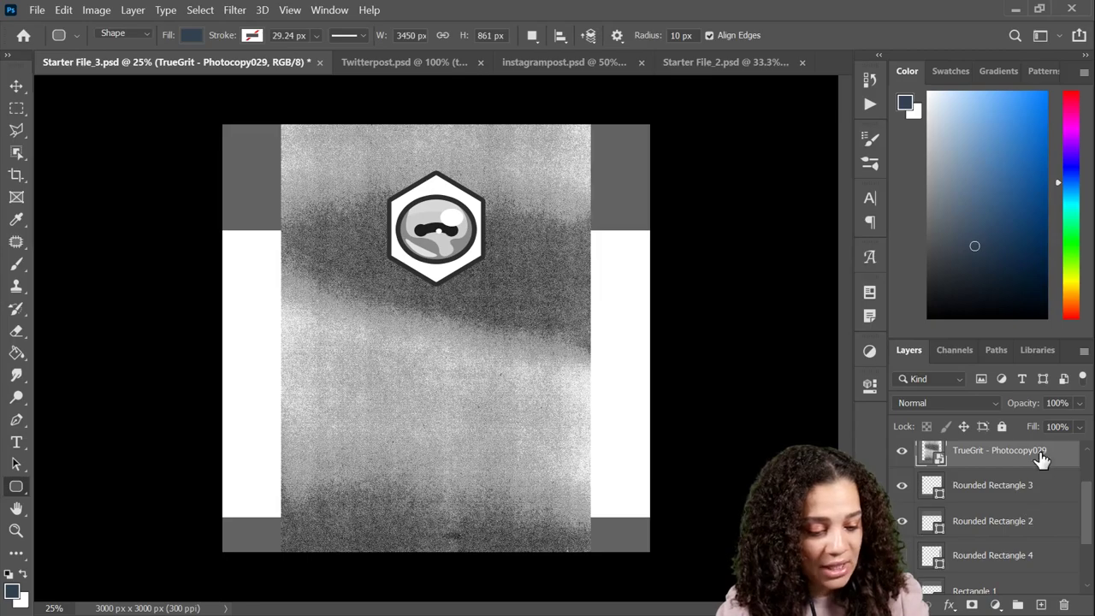
drag(1041, 459, 1051, 525)
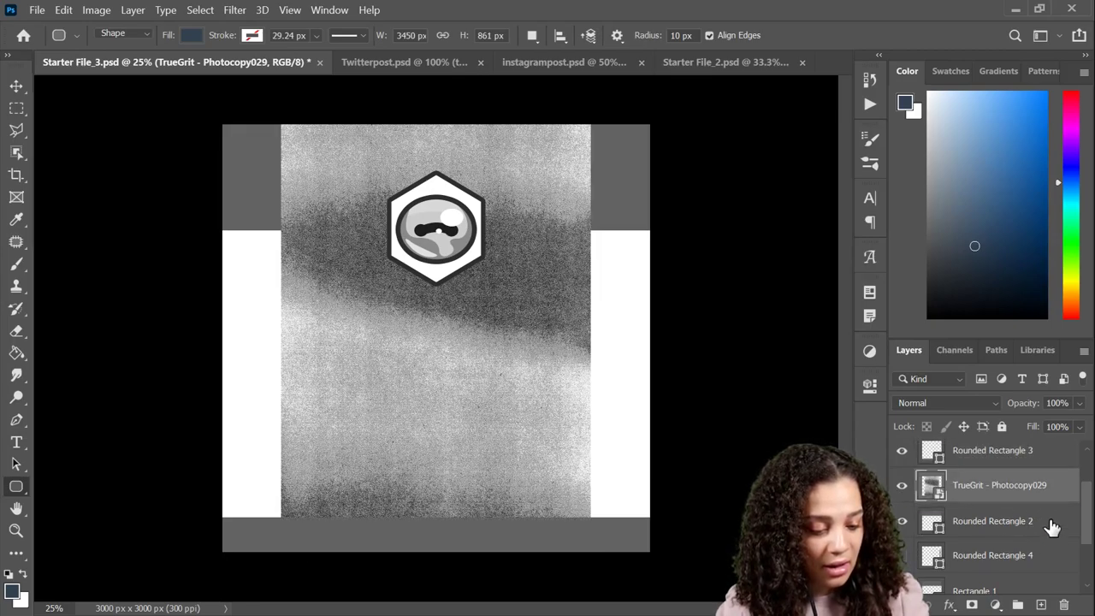
click(1053, 521)
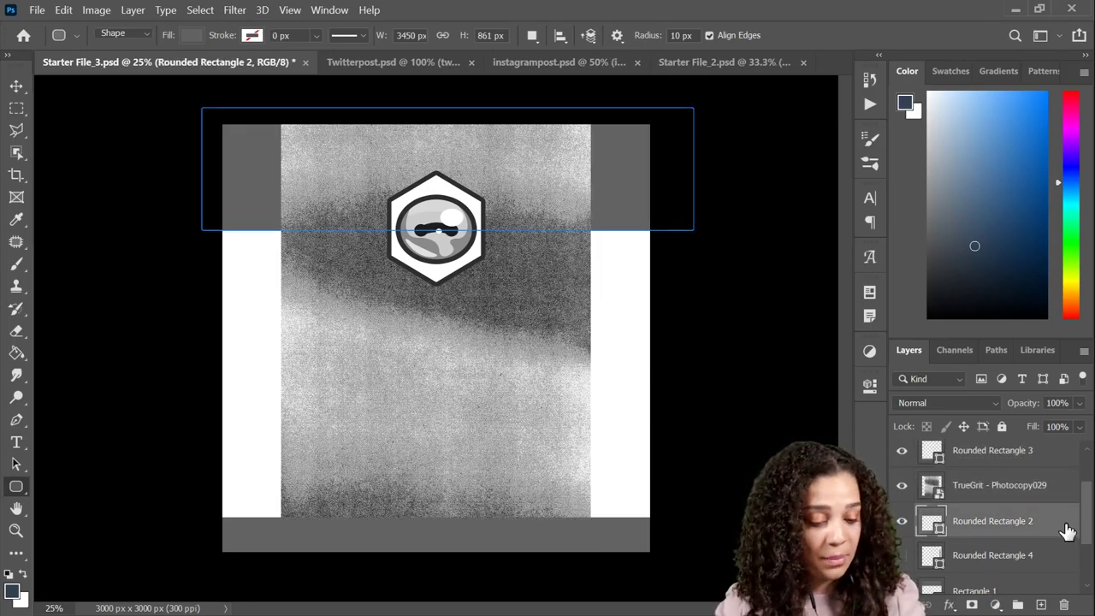
Rotate the texture 90°, move it over the top banner, and clip it to the banner.
click(1053, 486)
key(ctrl+t)
drag(639, 112, 464, 442)
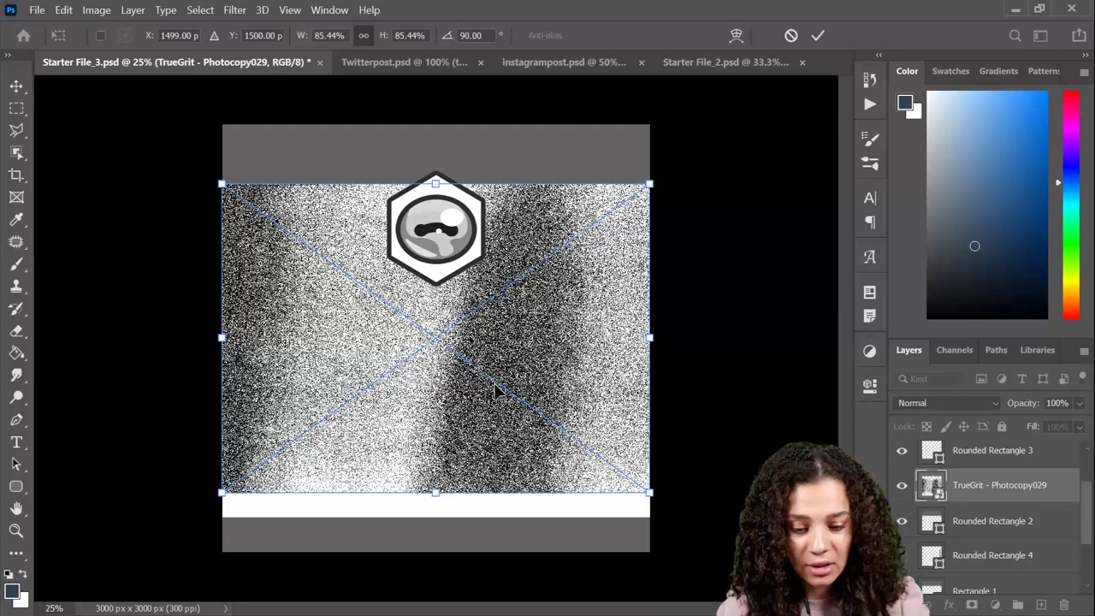
drag(496, 390, 501, 220)
key(Return)
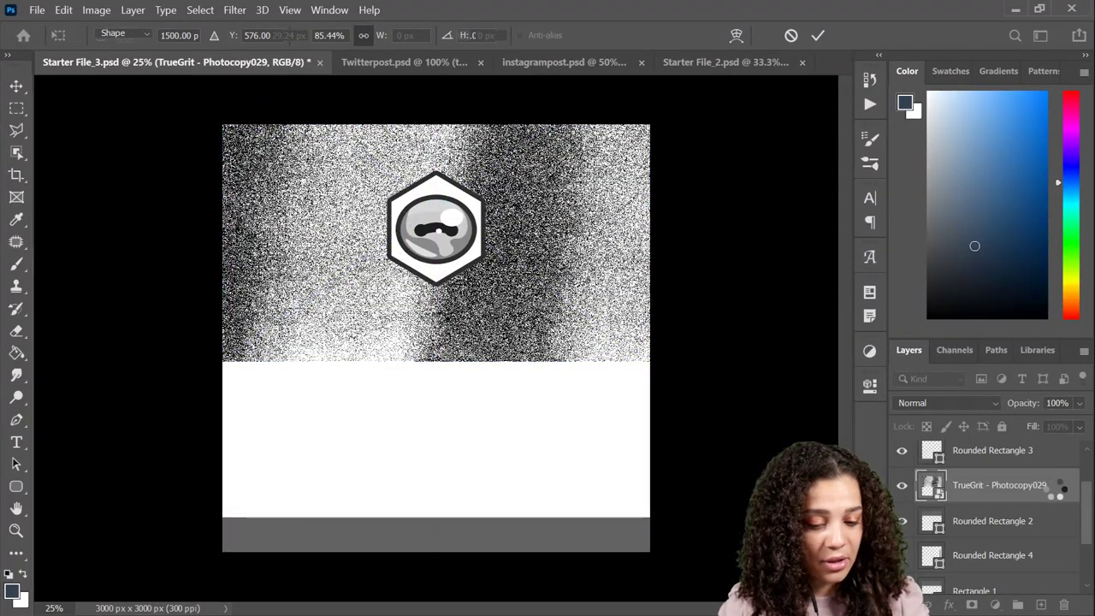
right_click(1057, 487)
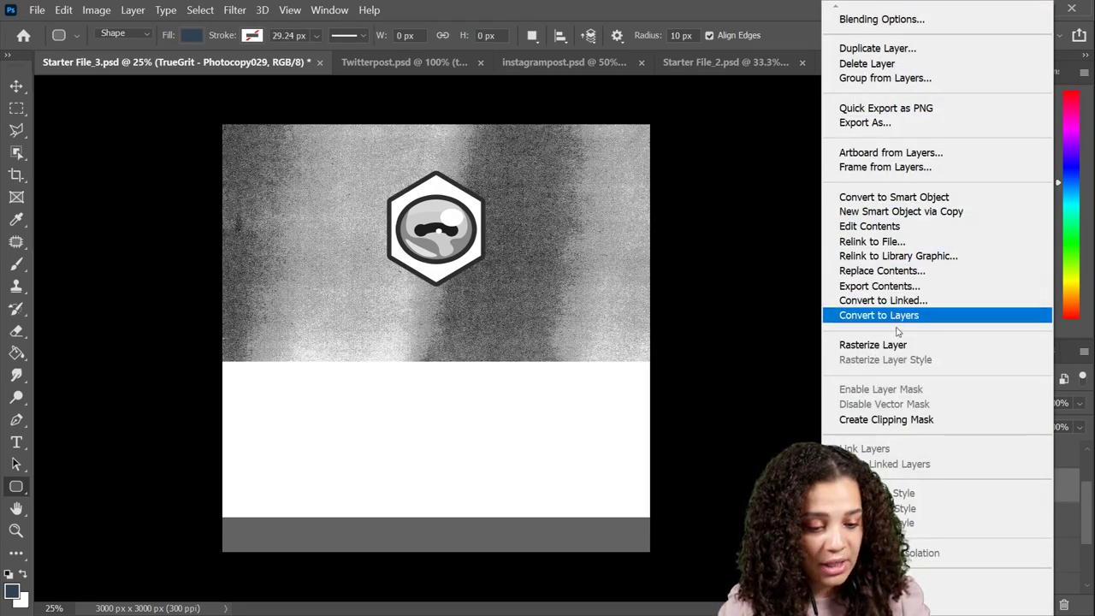
click(893, 419)
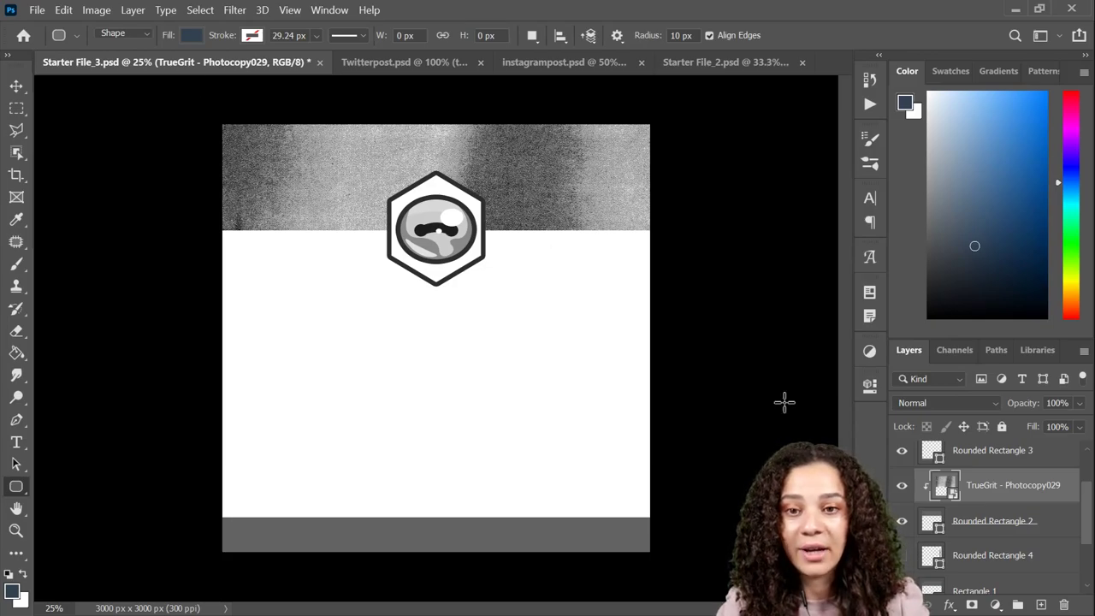
Duplicate the texture and move the copy down to the card's bottom edge.
key(ctrl+j)
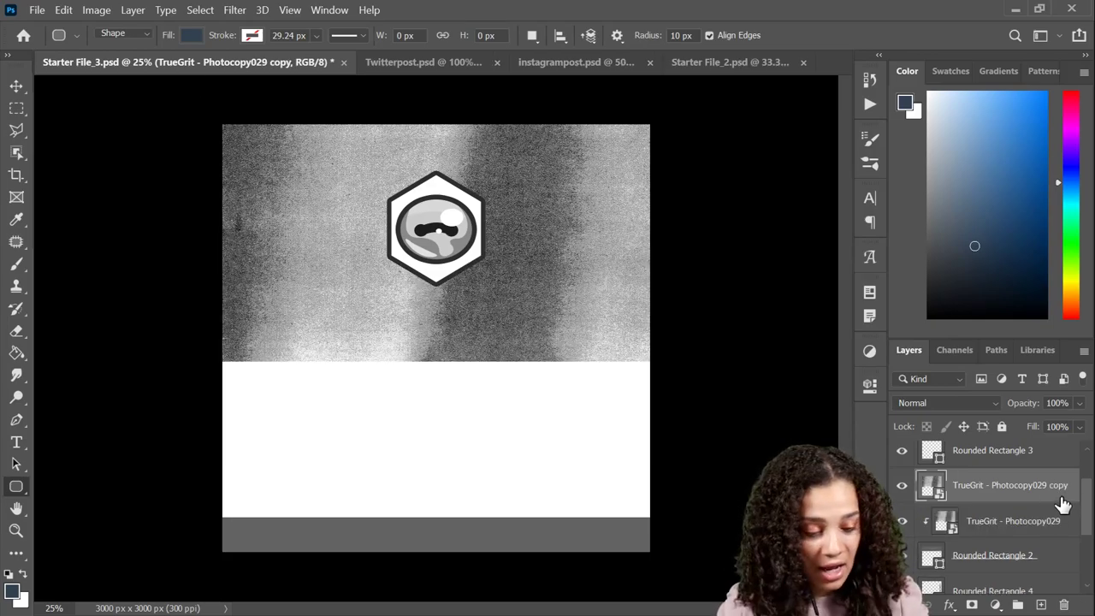
drag(1063, 503, 1043, 465)
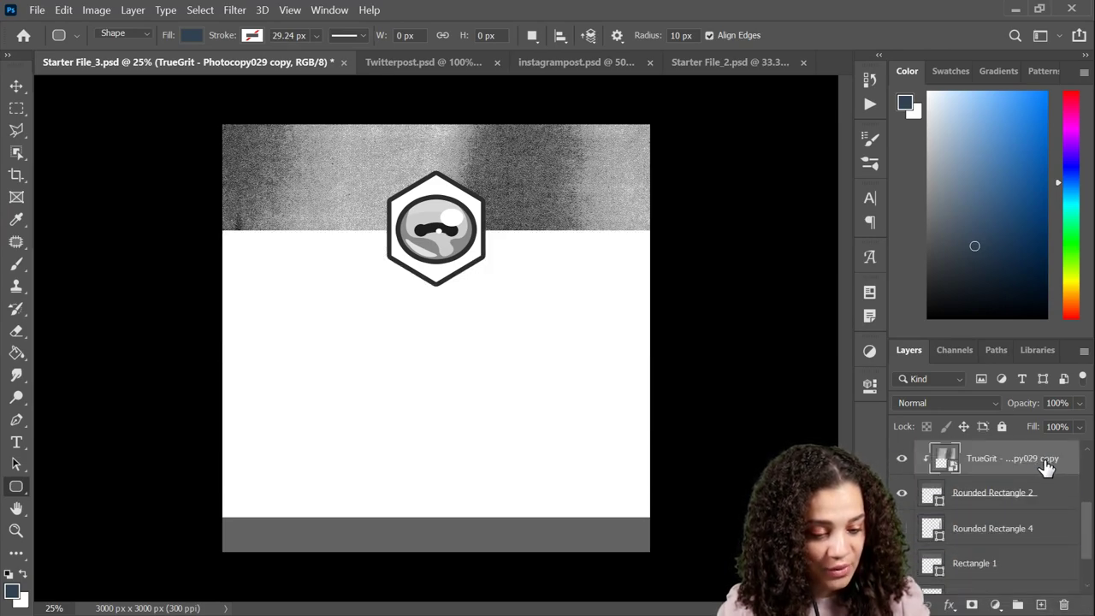
key(ctrl+t)
drag(575, 413, 515, 528)
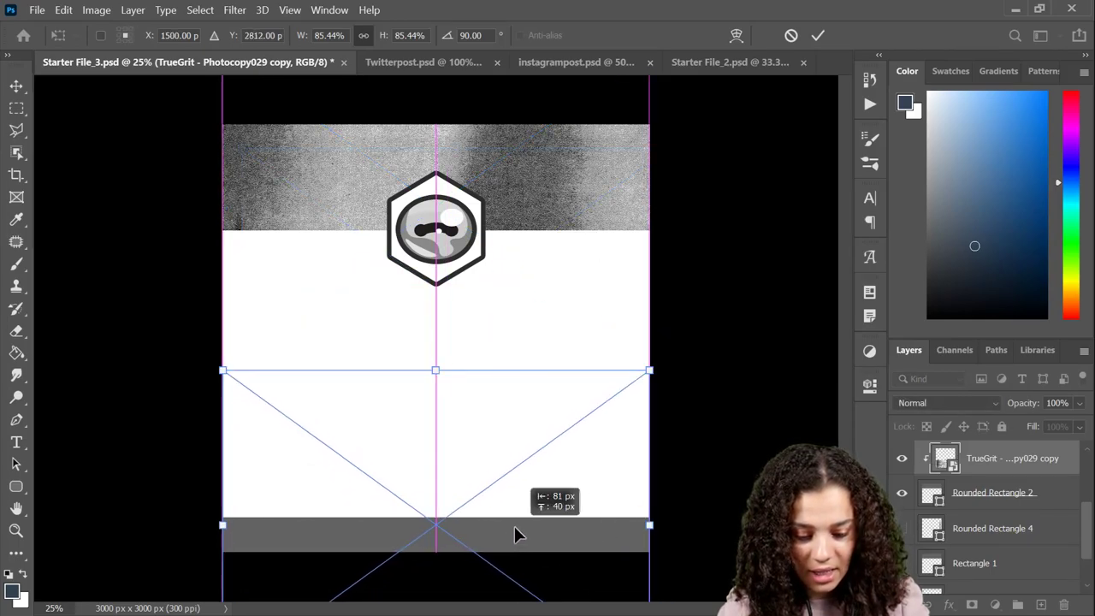
key(Return)
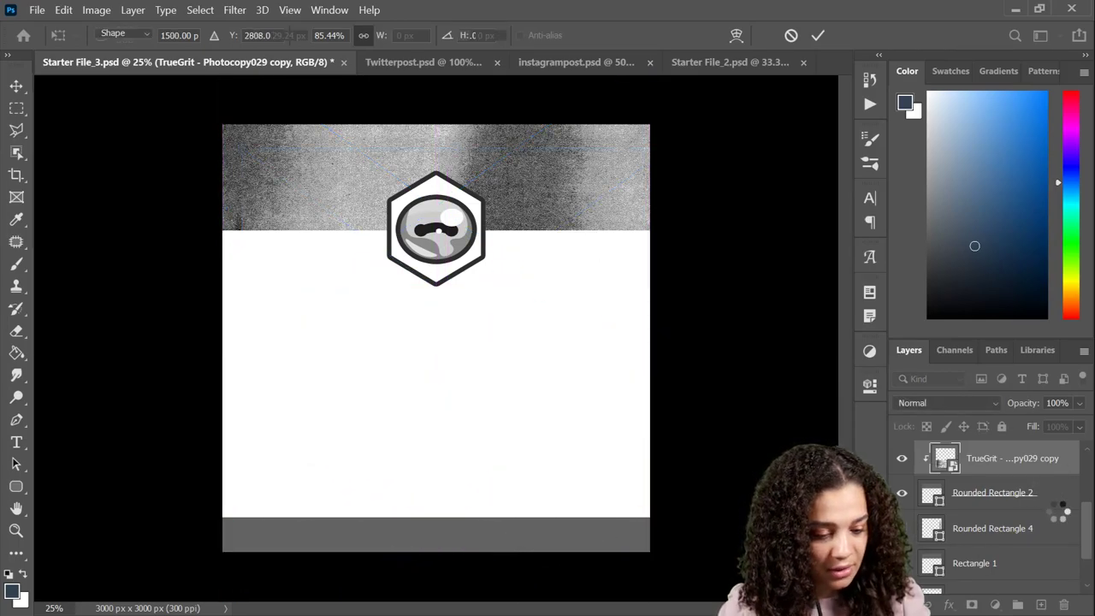
Clip the texture copy into the bottom grey bar.
scroll(1052, 505, up, 2)
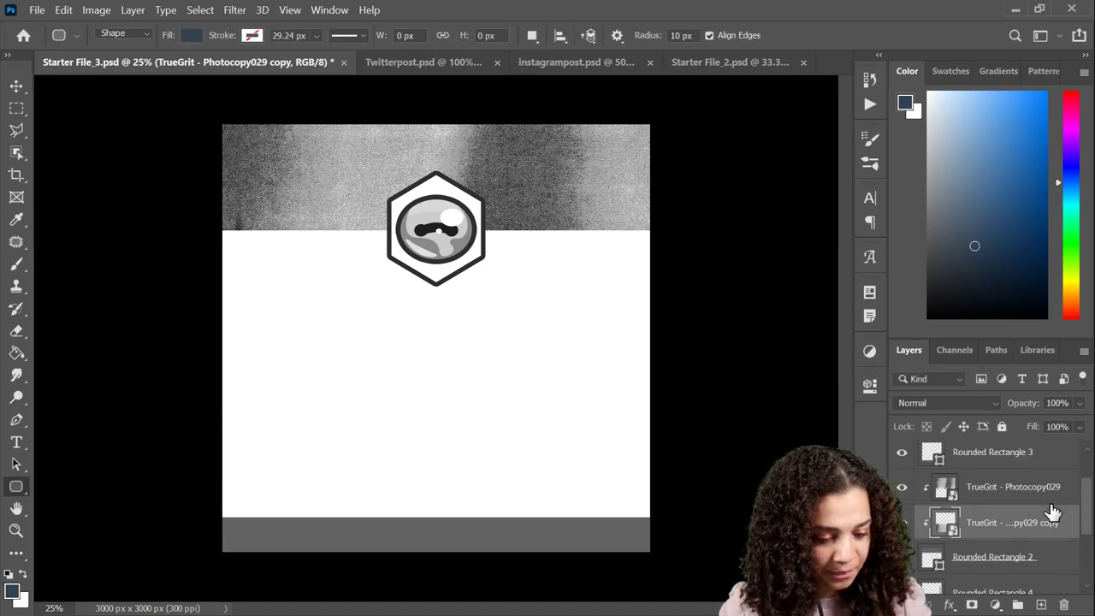
scroll(1052, 507, down, 1)
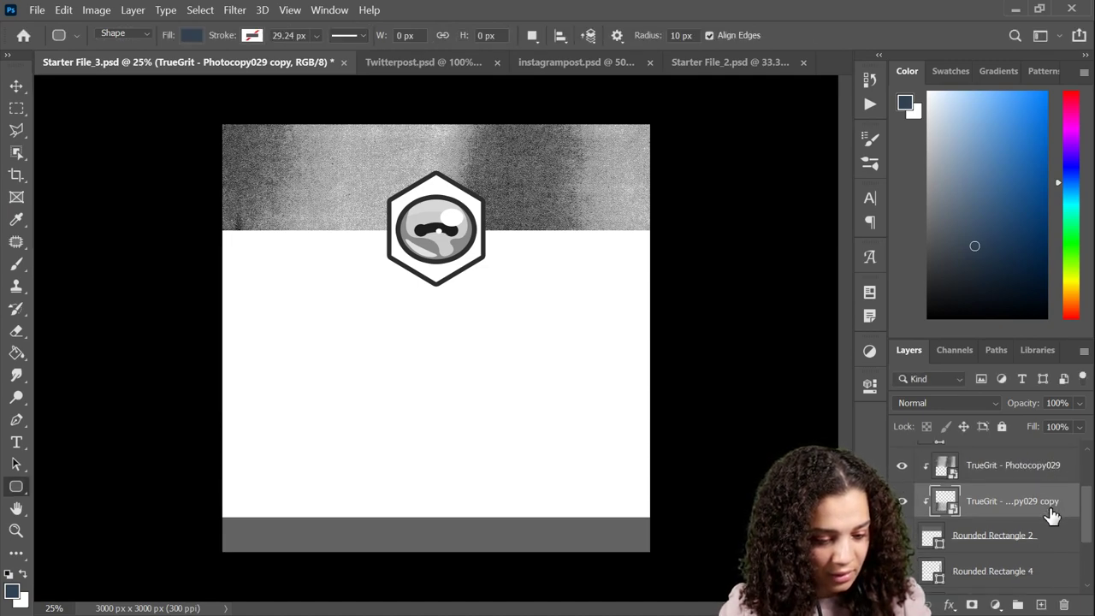
scroll(1051, 507, down, 2)
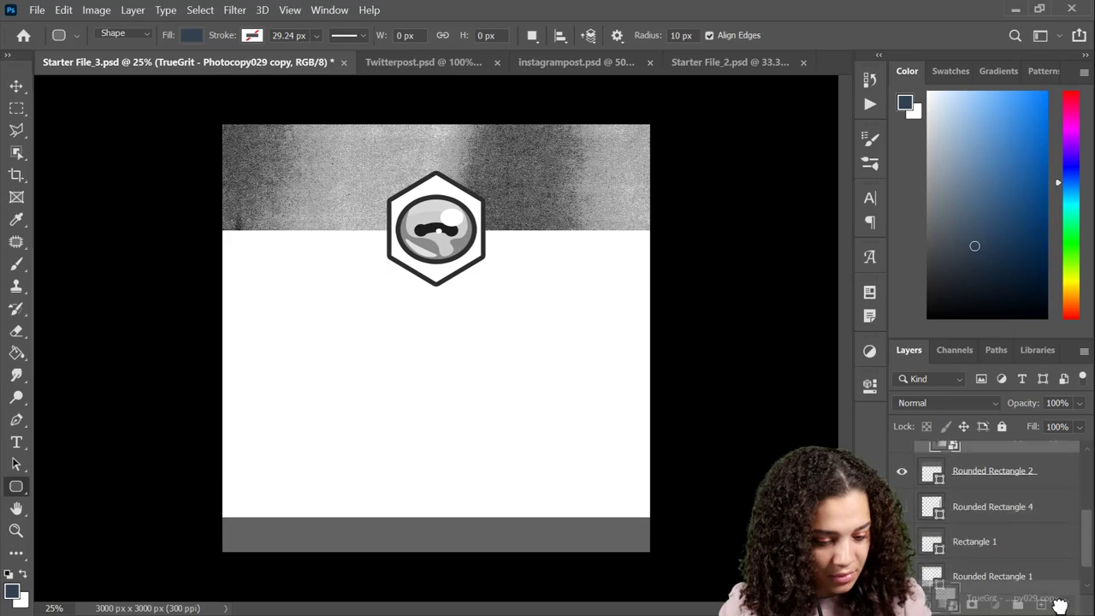
scroll(1034, 488, up, 1)
drag(1022, 459, 1030, 490)
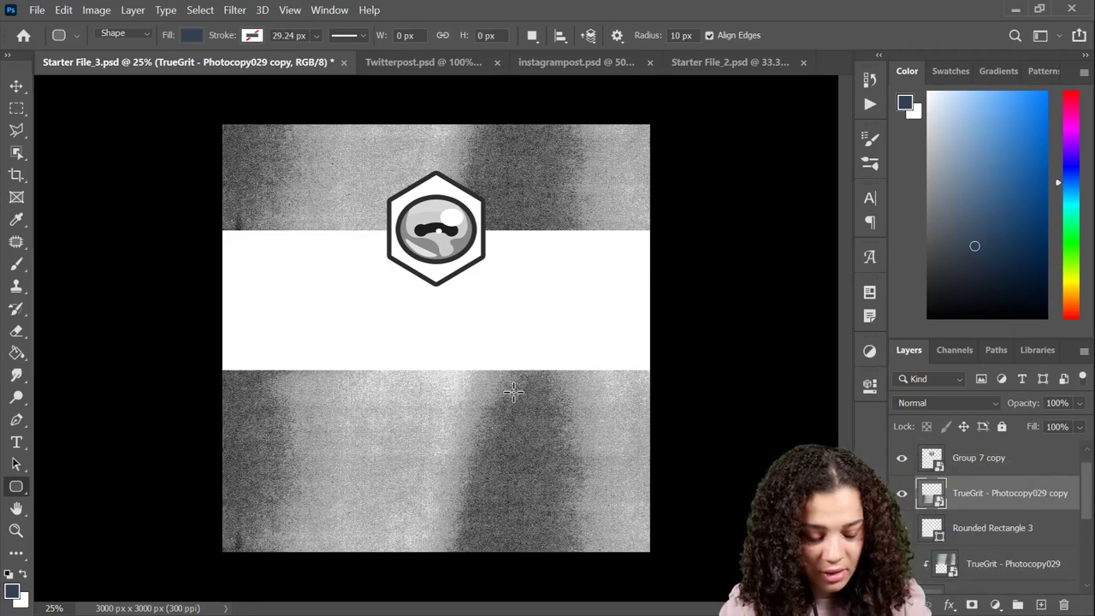
right_click(1061, 503)
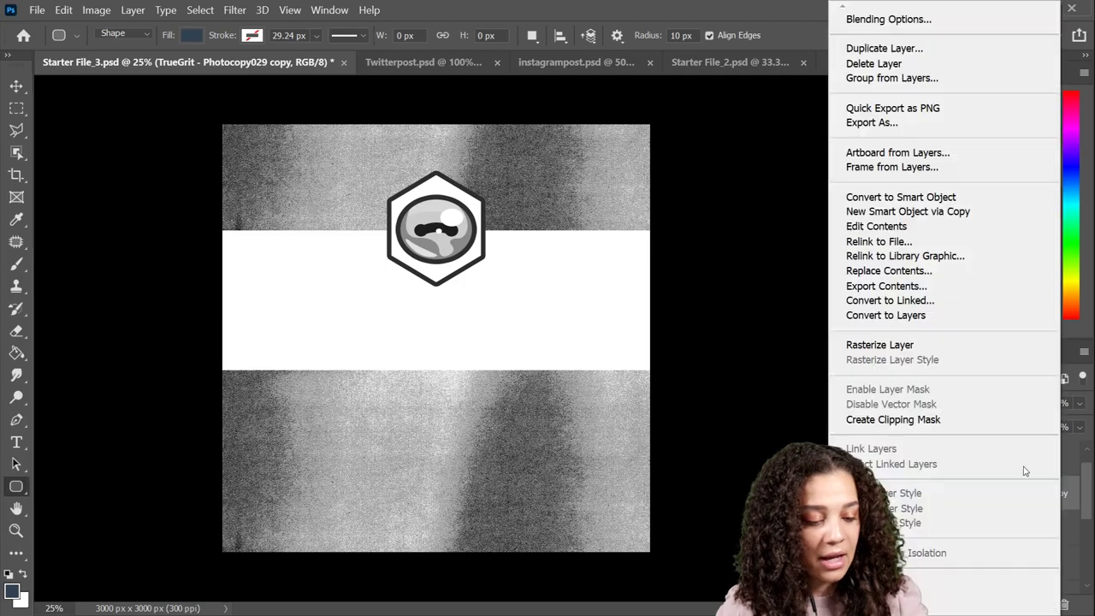
click(899, 420)
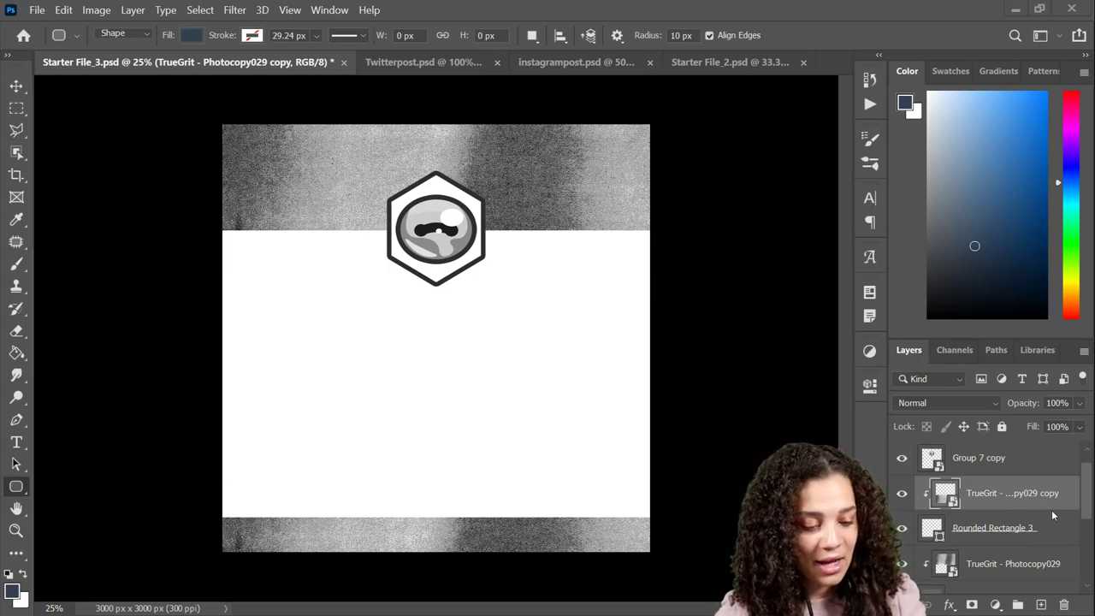
scroll(994, 511, down, 1)
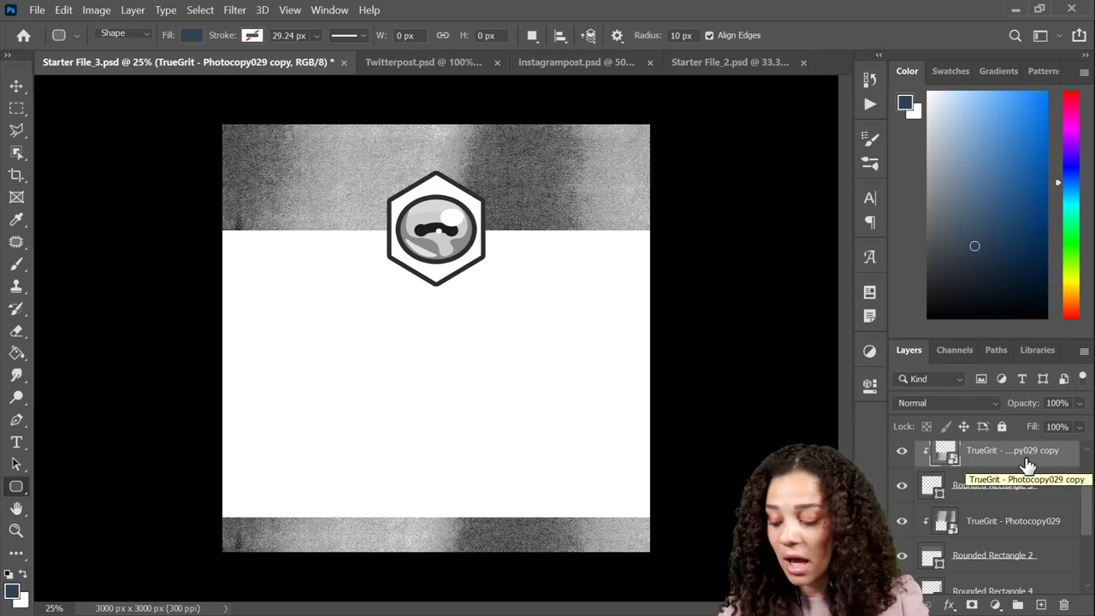
Group the texture and banner layers as Group 1, then place image 04 scaled to 123.49%, moved up.
shift+click(1056, 567)
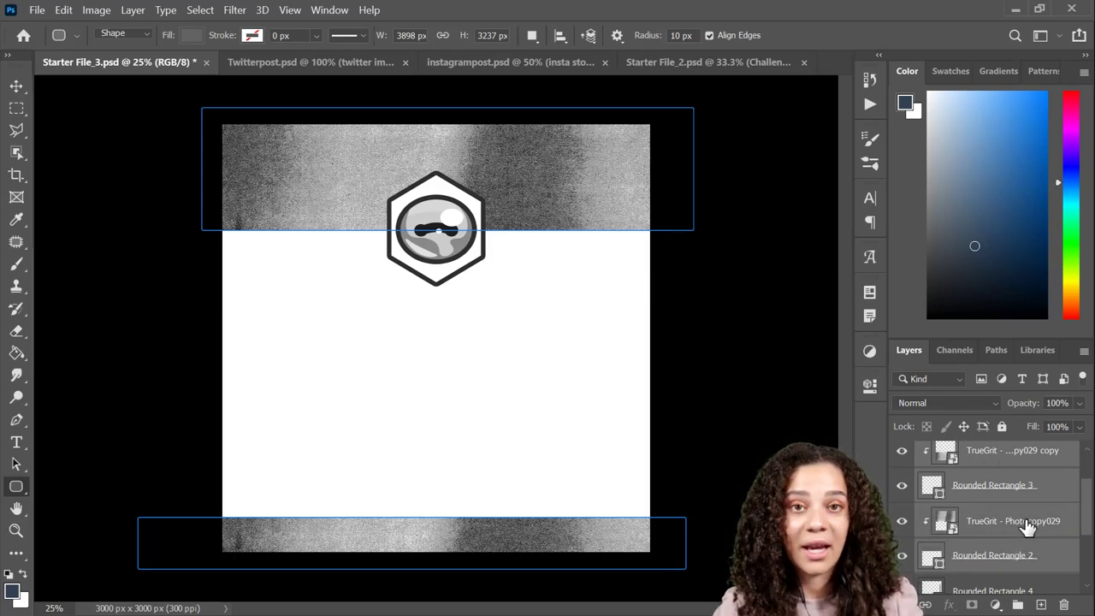
key(ctrl+g)
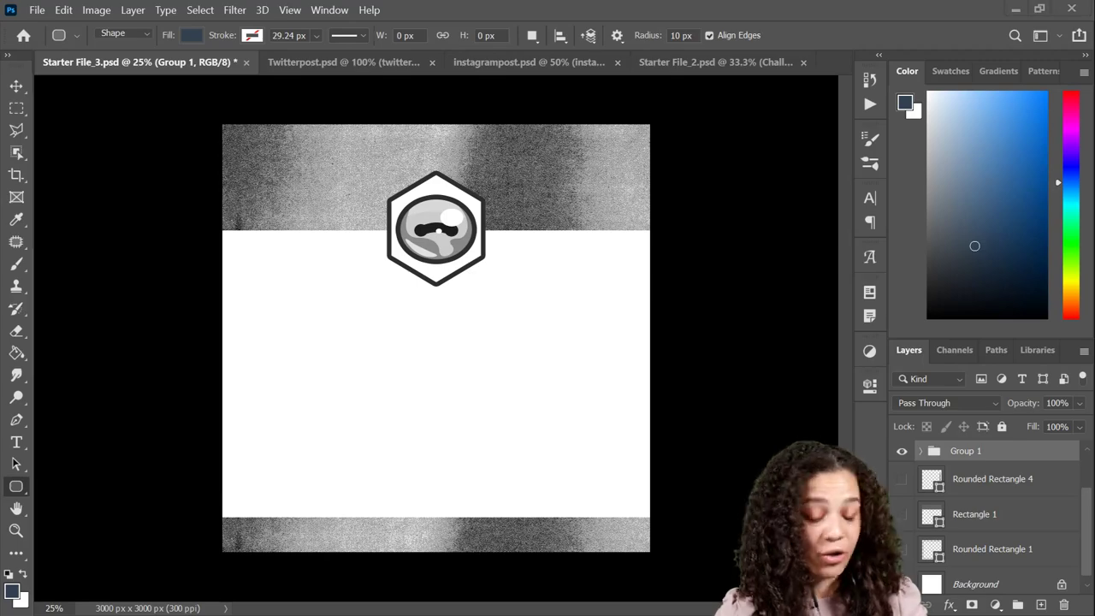
drag(398, 427, 399, 422)
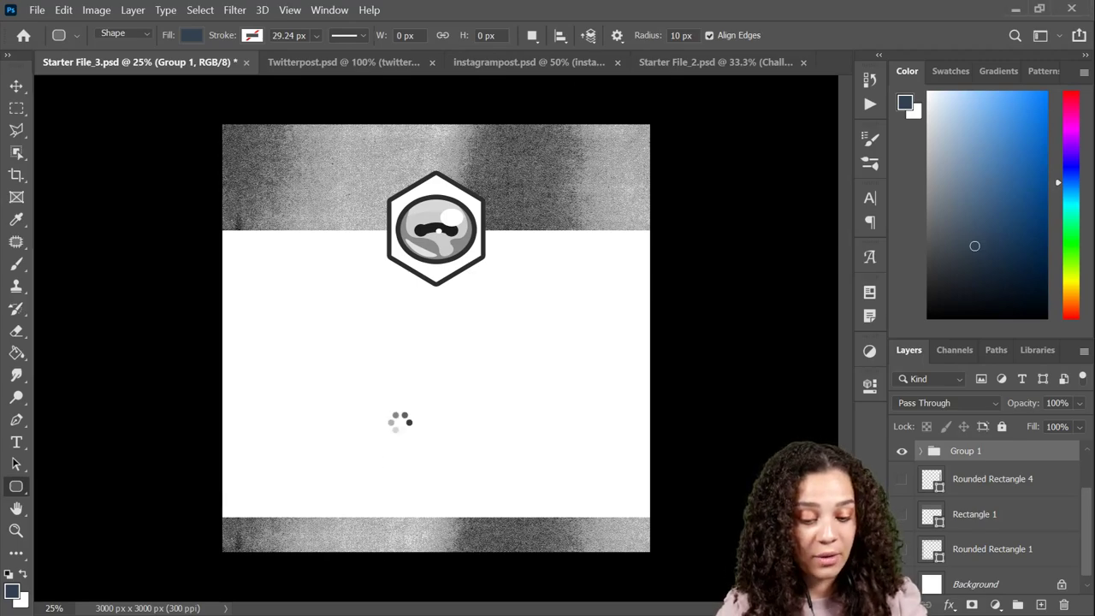
drag(654, 192, 834, 76)
drag(585, 494, 577, 452)
Clip wave image 04 to Group 1 and shift it down 195 px.
key(u)
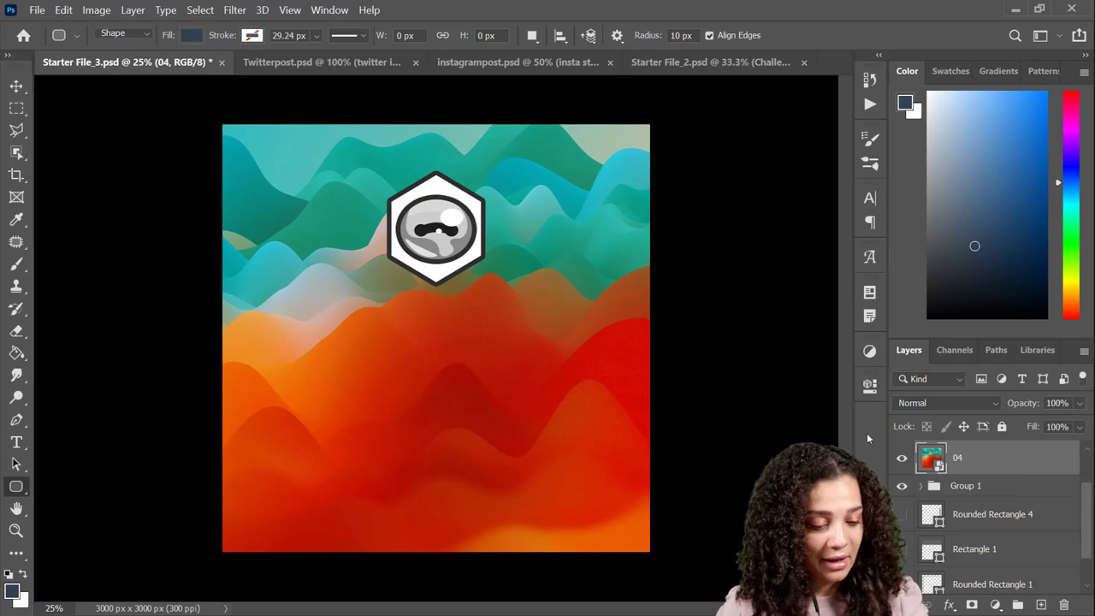
right_click(1011, 462)
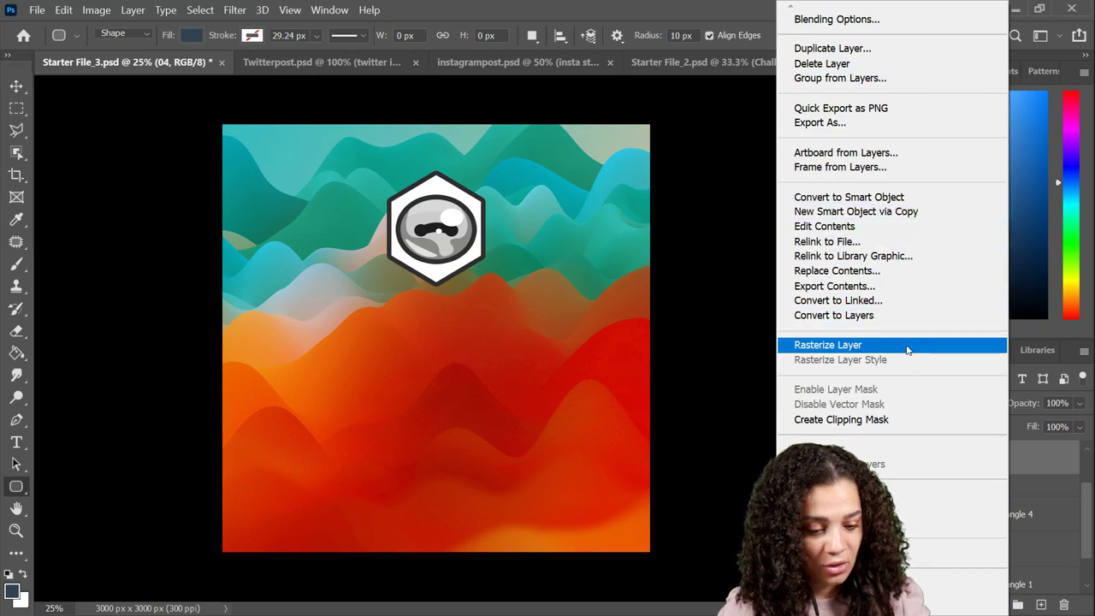
click(905, 419)
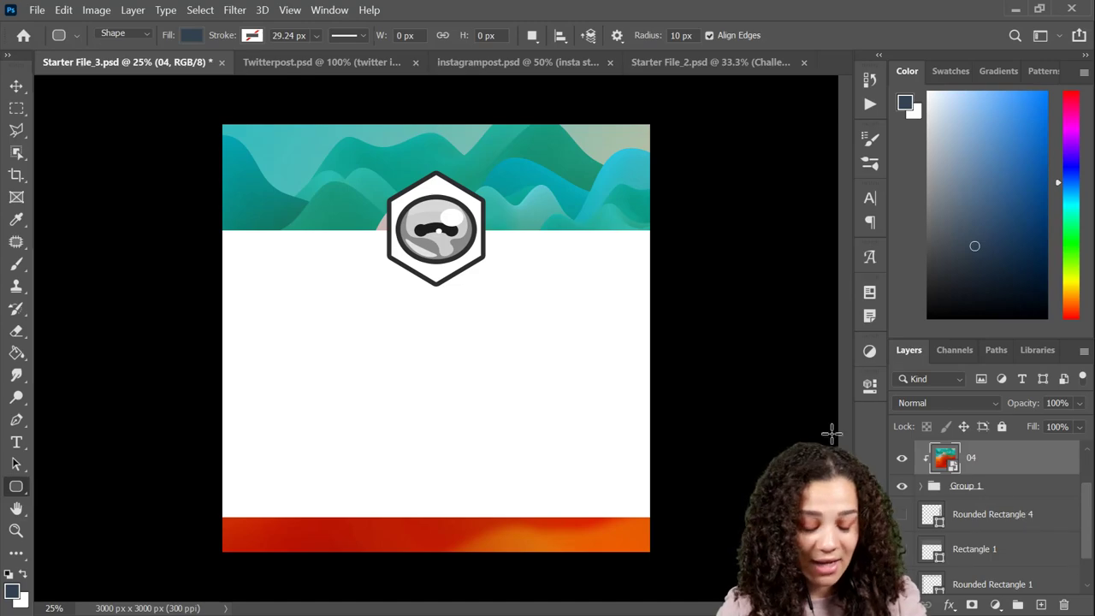
key(ctrl+t)
drag(570, 254, 532, 264)
key(Return)
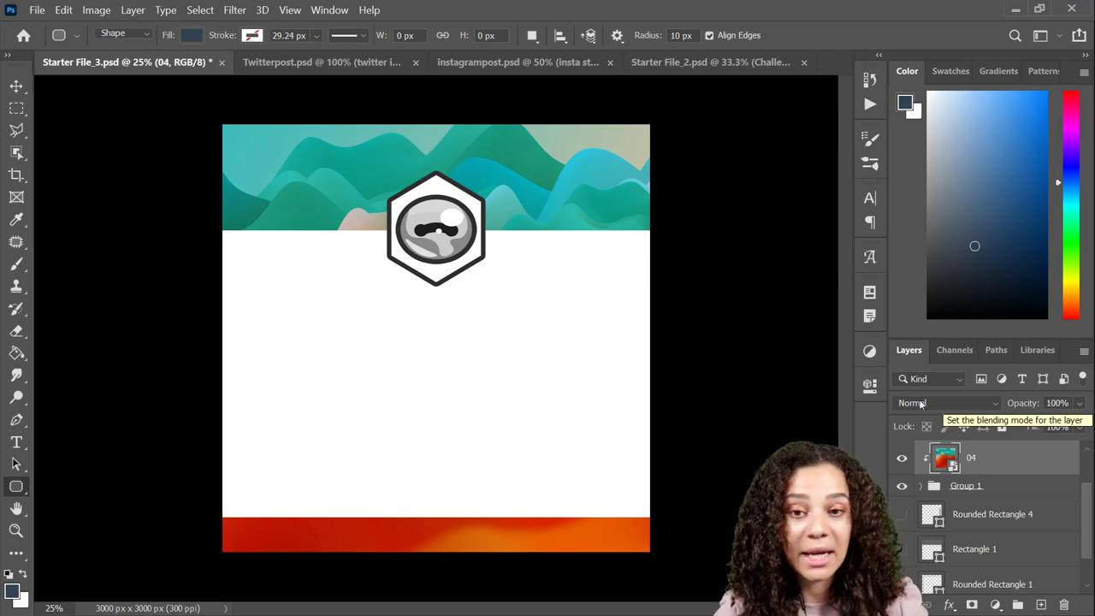
Cycle wave layer 04 through Lighten, Screen and Overlay, settling on Hard Light.
click(929, 404)
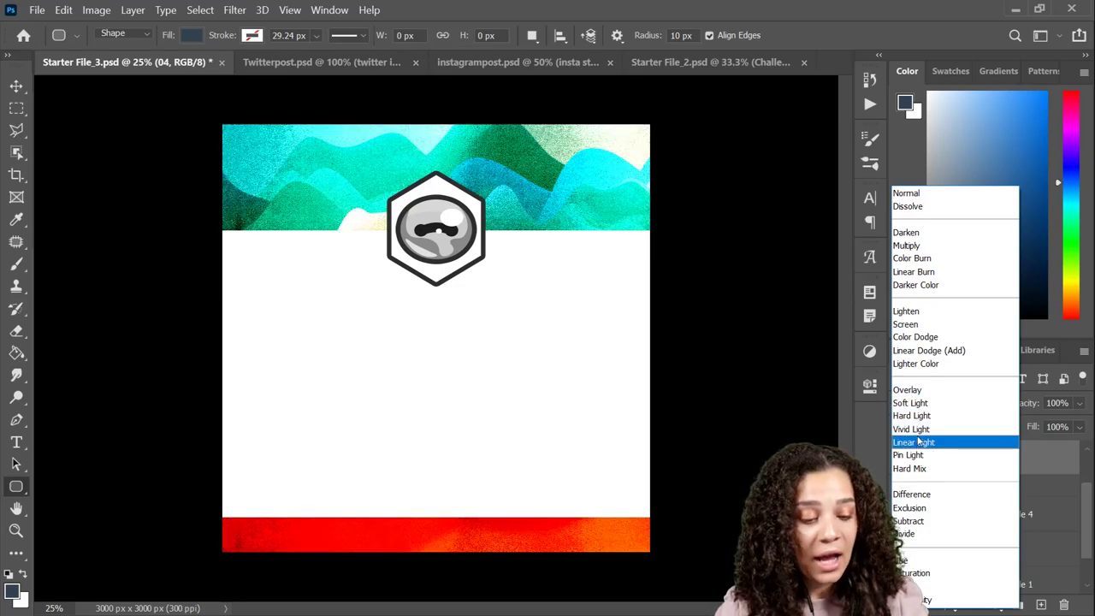
click(1059, 477)
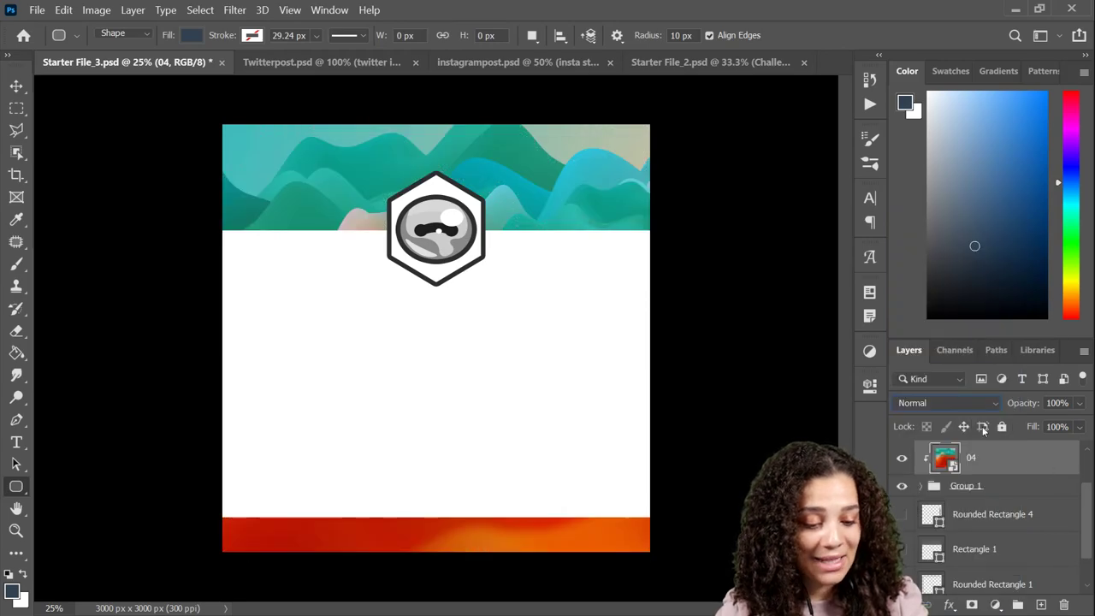
click(925, 407)
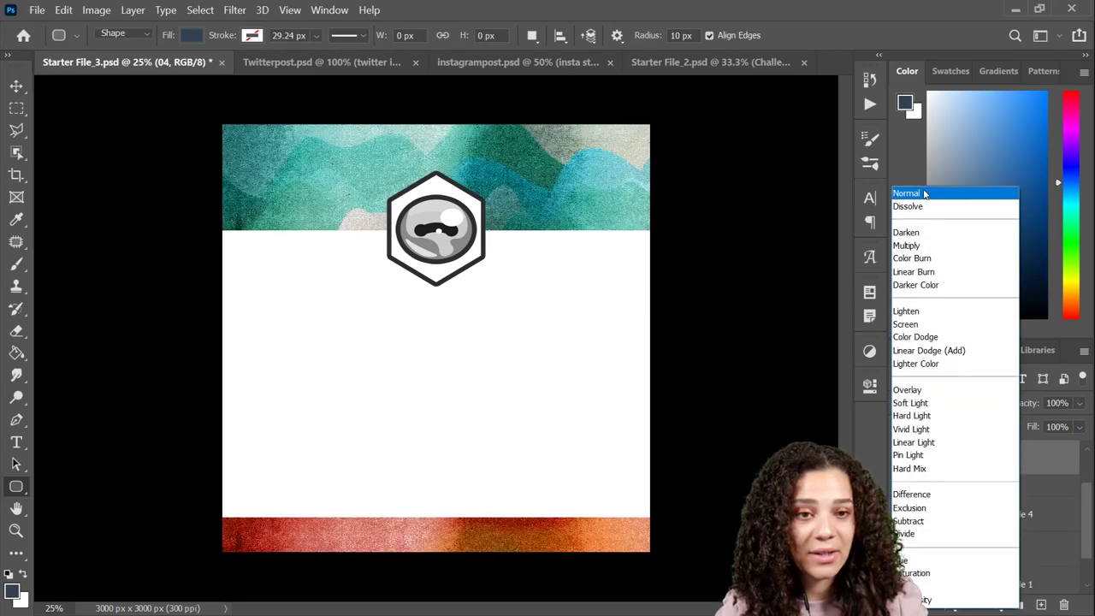
click(919, 197)
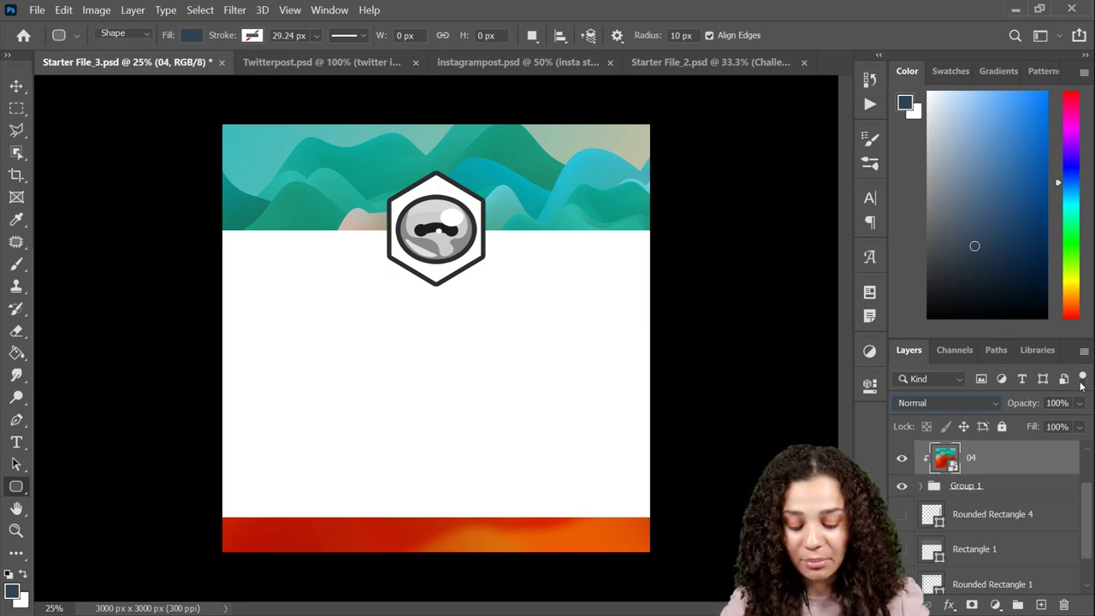
key(Down)
key(Down)
key(Down)
key(Down)
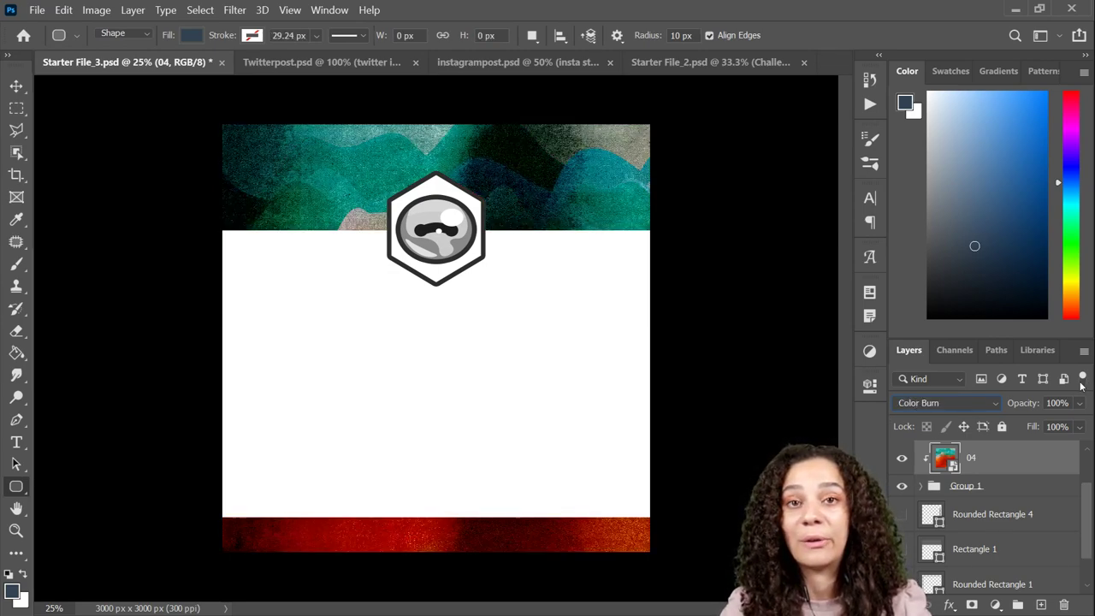
key(Down)
key(Down)
key(Down)
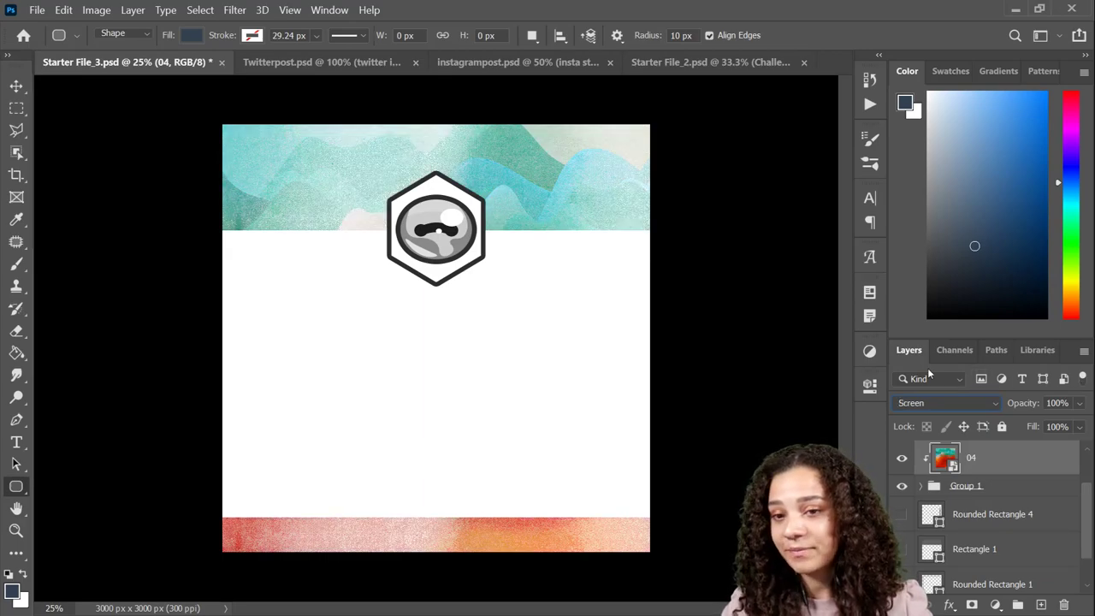
key(Up)
key(Down)
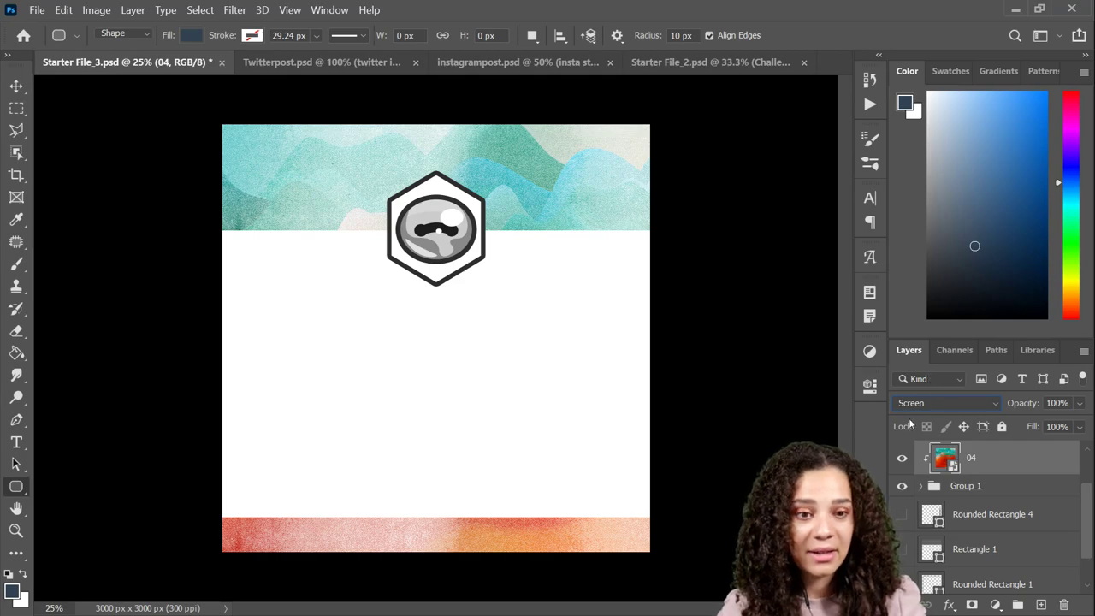
key(Down)
key(Down)
key(Down)
key(Down)
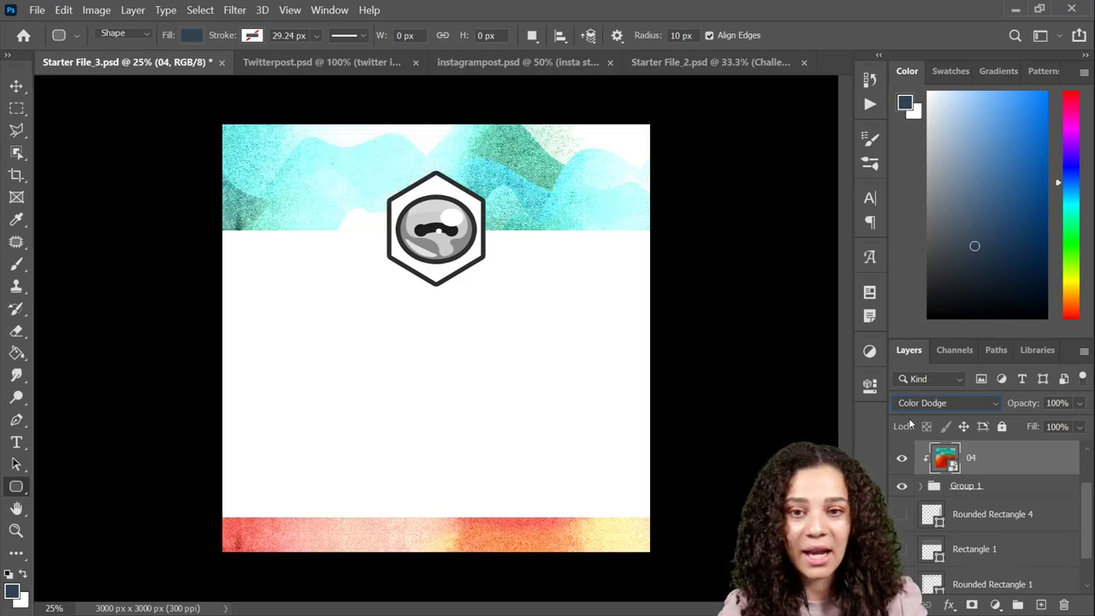
key(Down)
key(Down)
key(Down)
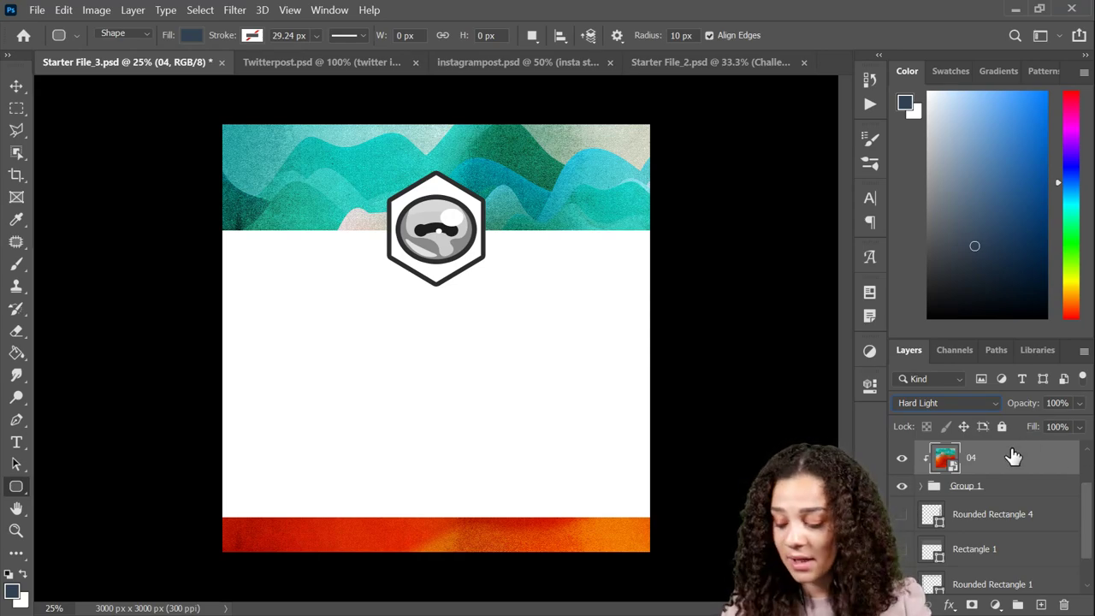
Set layer 04's Hue/Saturation to Hue 0, Saturation +22 and Lightness +44.
key(ctrl+u)
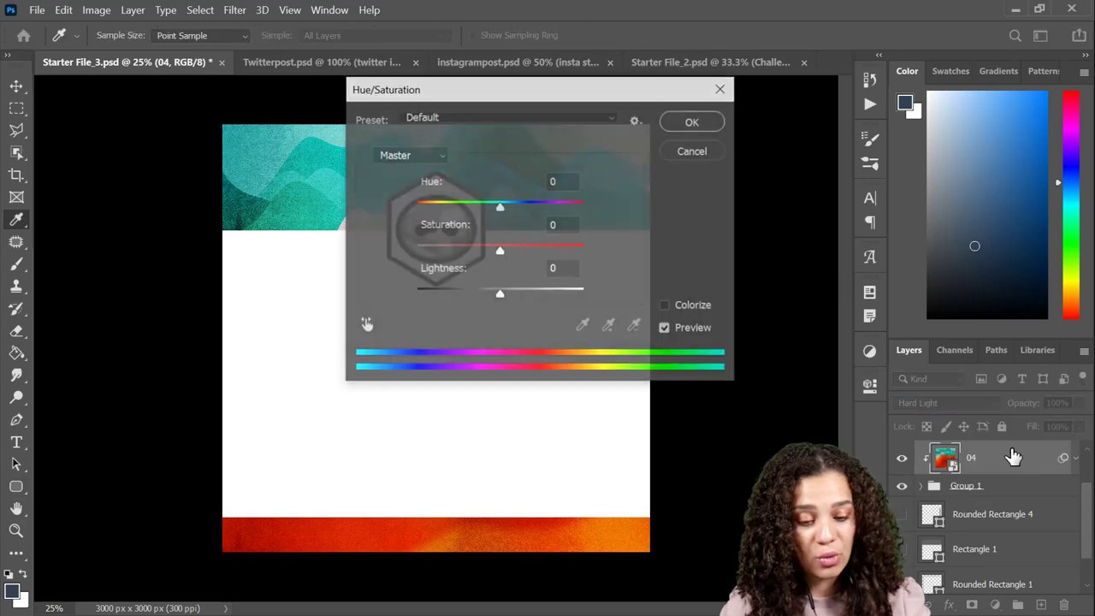
drag(556, 88, 684, 144)
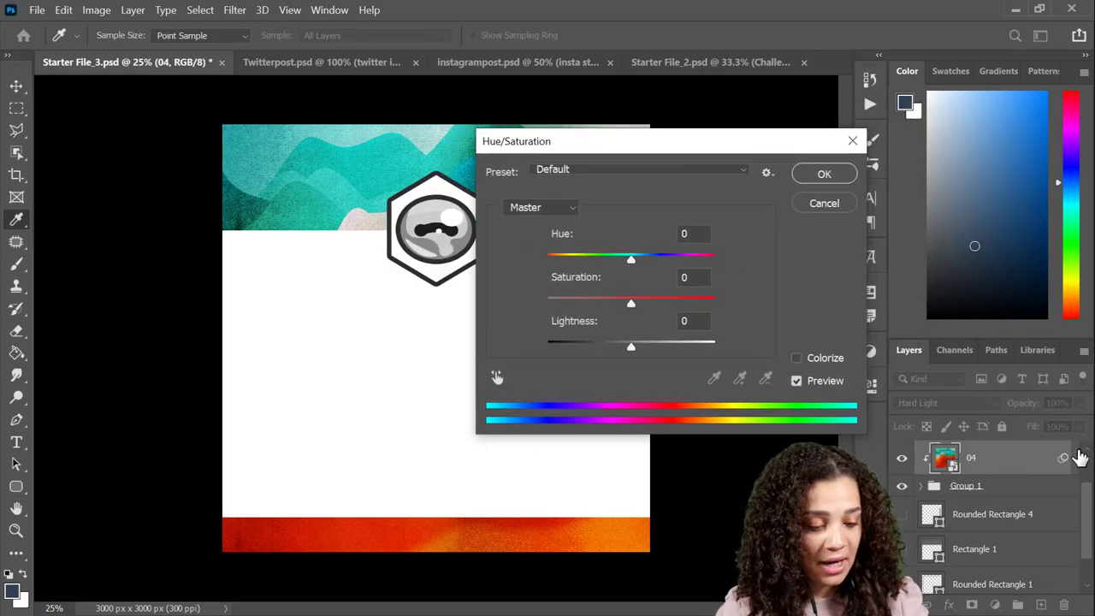
mouse_move(630, 259)
mouse_down()
mouse_move(661, 259)
mouse_move(529, 267)
mouse_move(618, 261)
mouse_up()
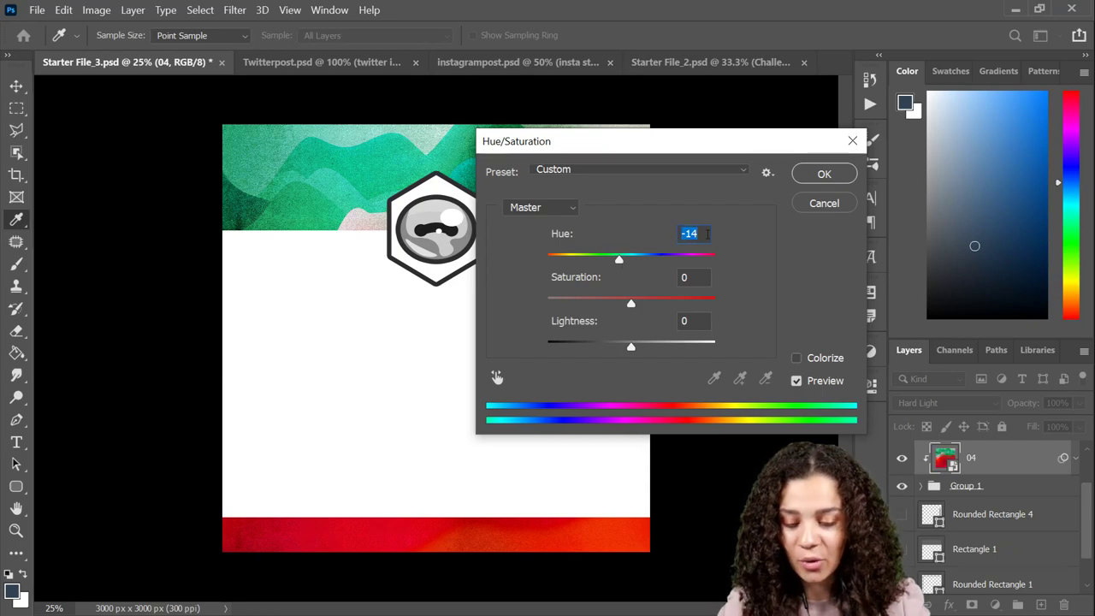
text(0)
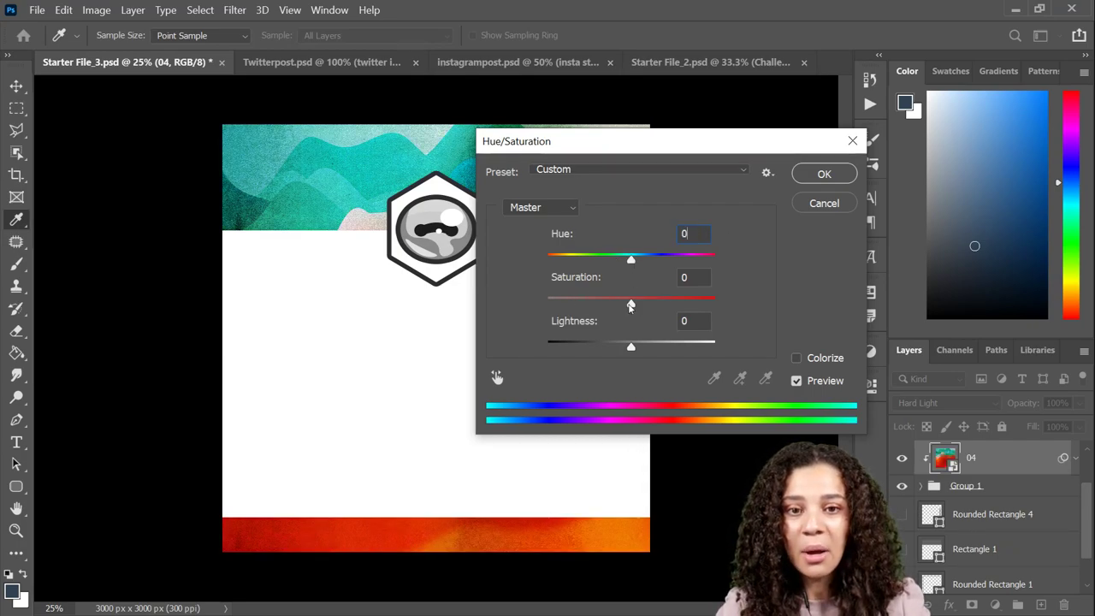
drag(630, 305, 583, 302)
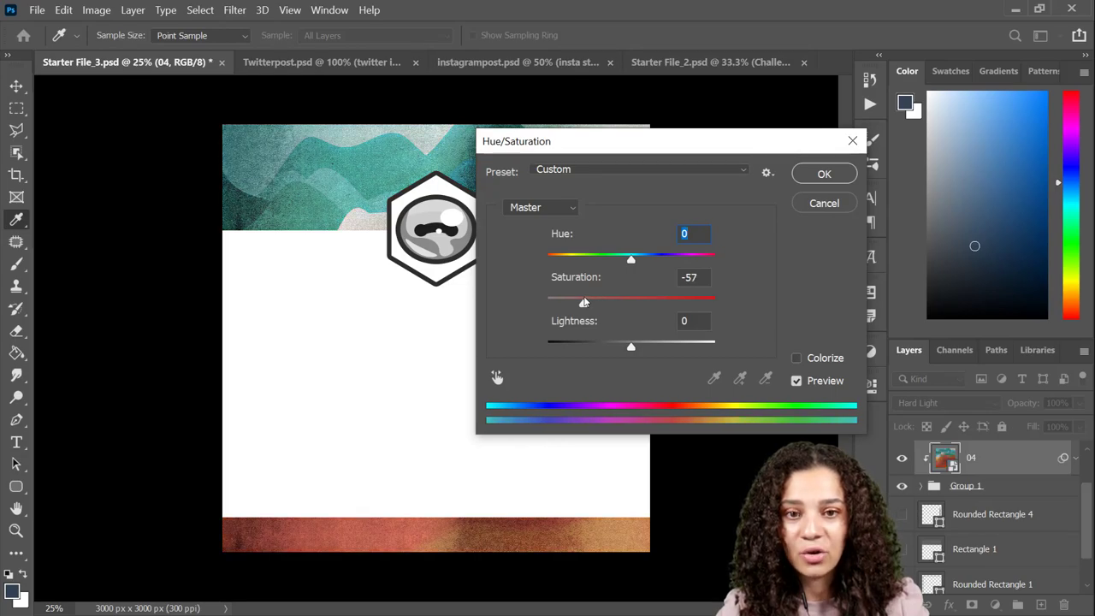
mouse_move(630, 346)
mouse_down()
mouse_move(647, 349)
mouse_move(635, 347)
mouse_up()
drag(583, 303, 649, 304)
drag(635, 346, 668, 347)
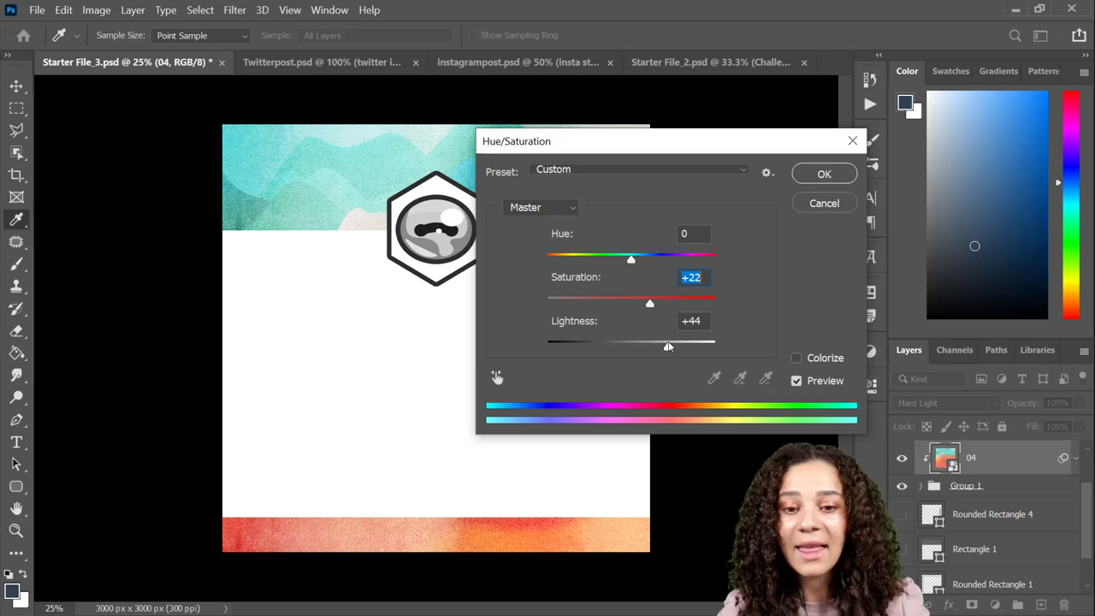
click(668, 346)
Apply the Hue/Saturation adjustment as a smart filter on layer 04.
click(821, 175)
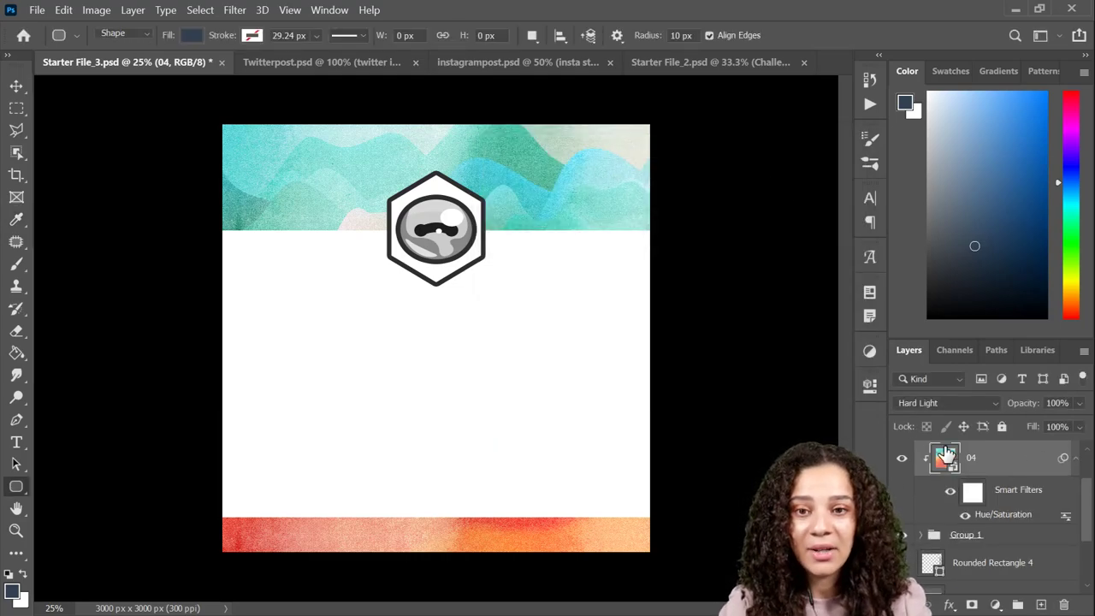
click(1075, 460)
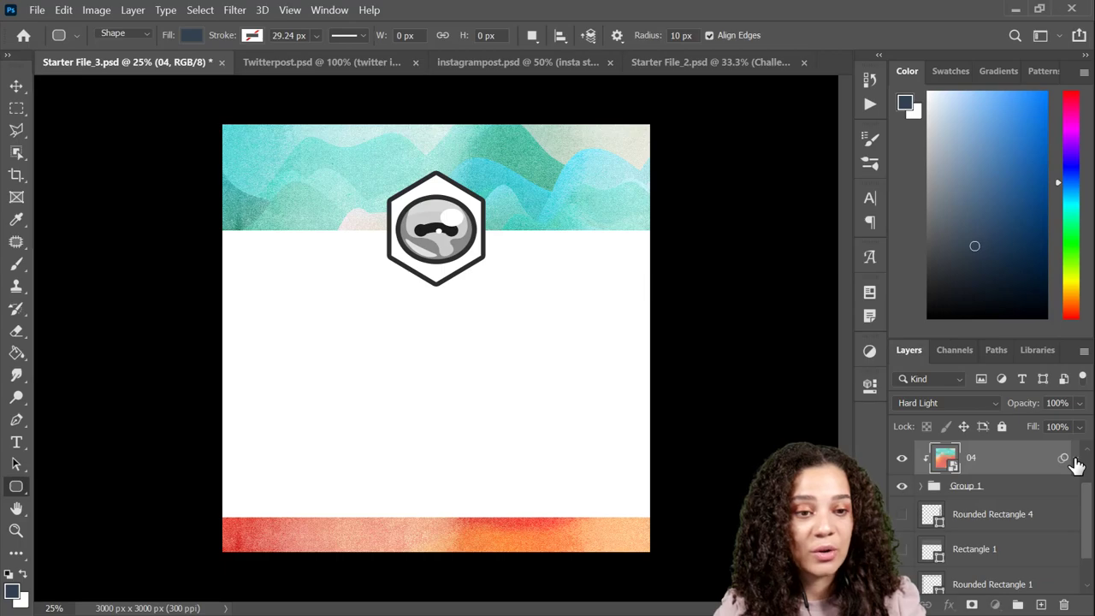
click(1073, 460)
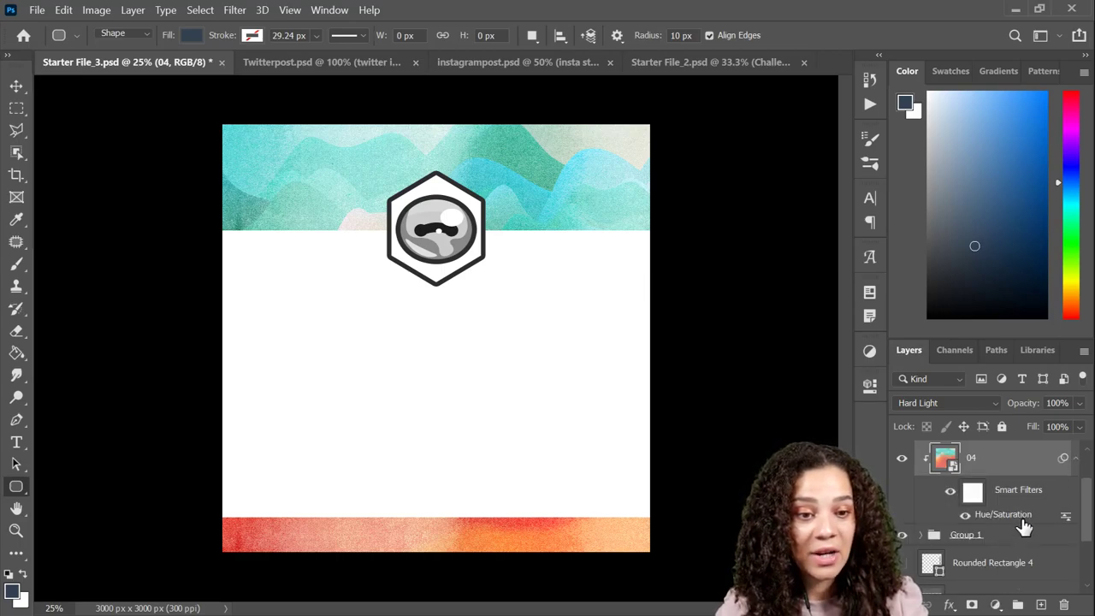
click(1075, 462)
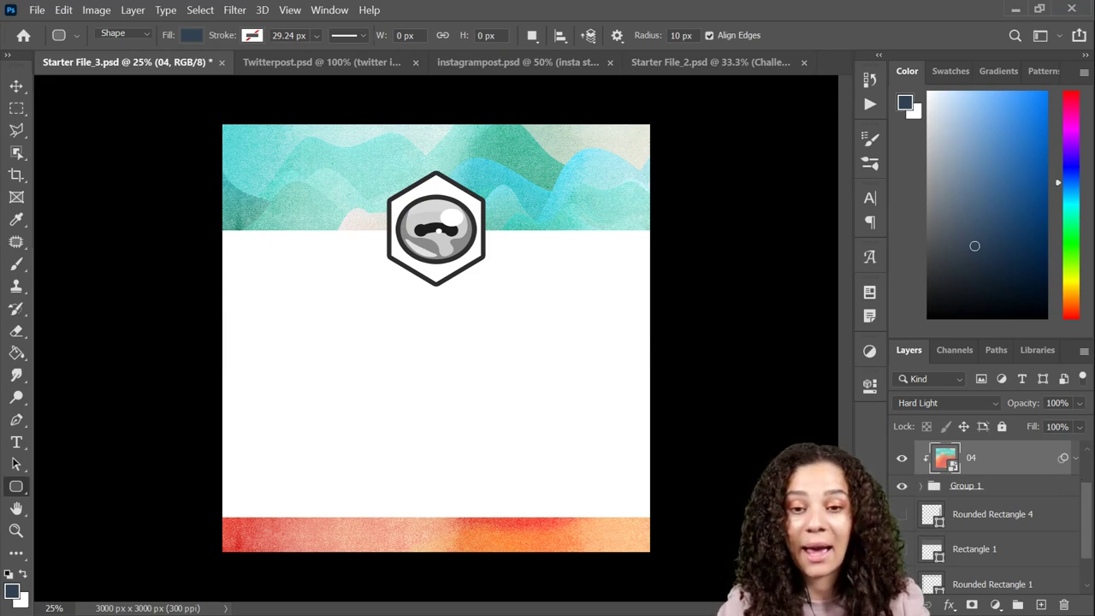
Zoom the card to 33.33% and expand Group 1 to show its layers.
key(ctrl+minus)
key(ctrl+plus)
drag(379, 325, 520, 366)
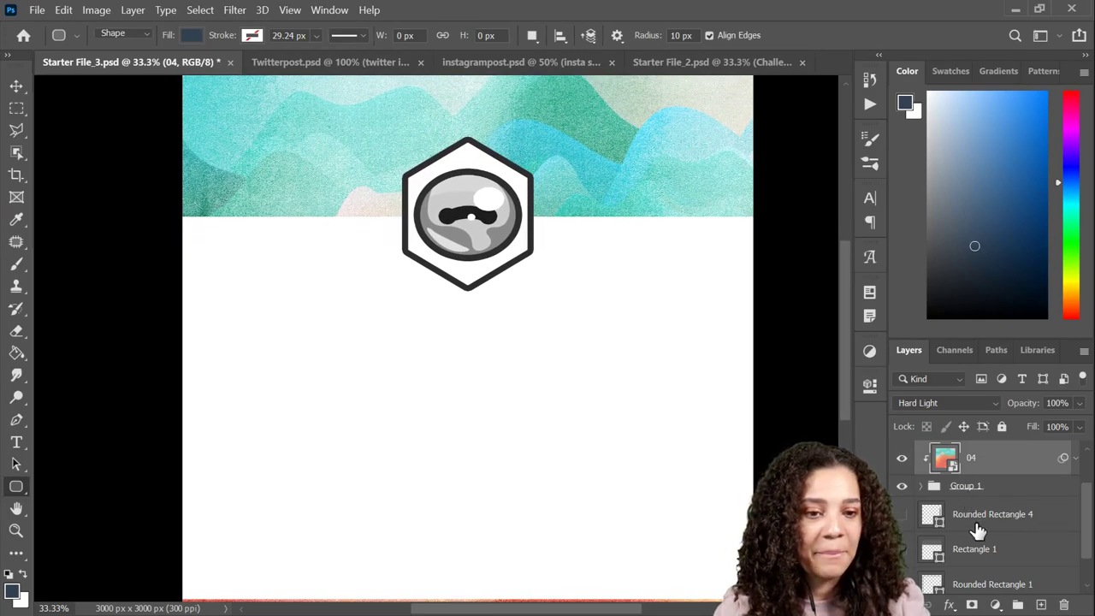
click(920, 486)
scroll(1007, 508, down, 1)
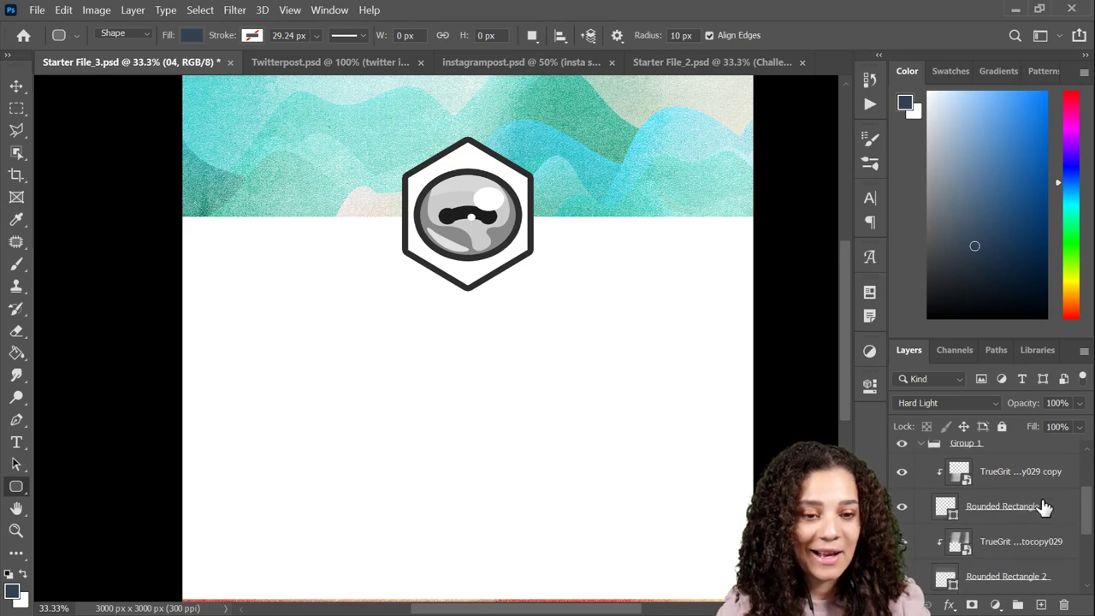
scroll(1043, 537, down, 3)
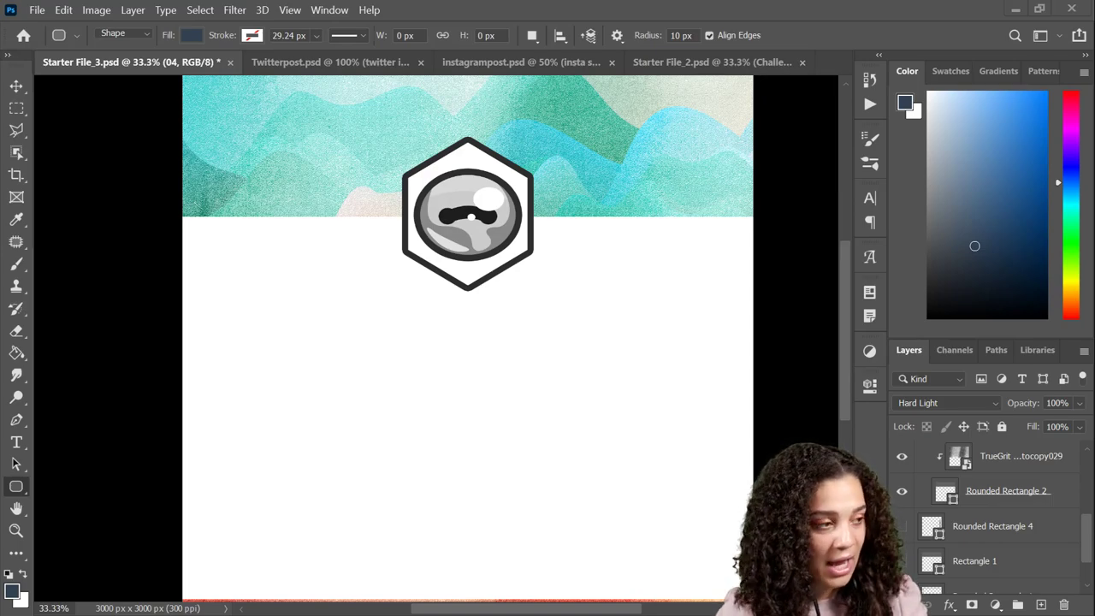
Place the TrueGrit Photocopy029 texture, rotated 90° and centred on the card.
drag(965, 545, 515, 391)
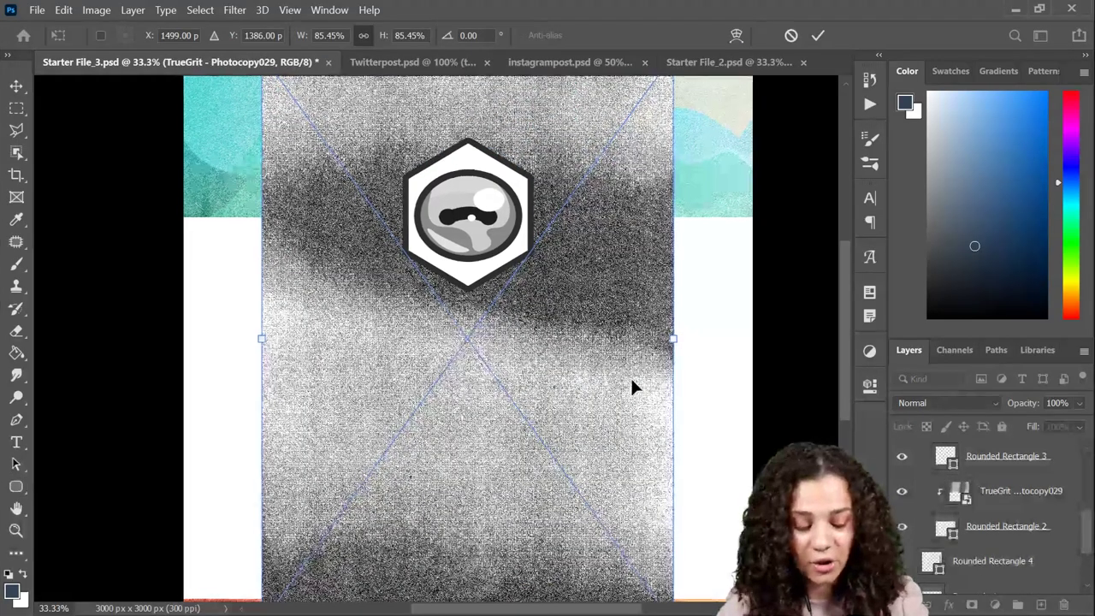
key(ctrl+minus)
drag(611, 103, 661, 453)
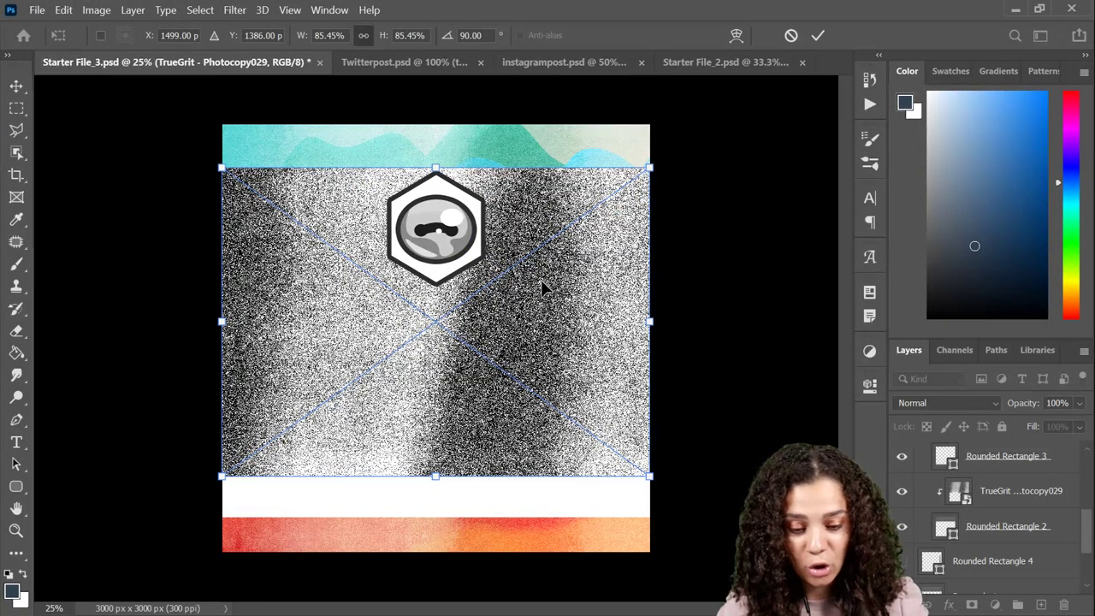
drag(542, 289, 542, 342)
key(Return)
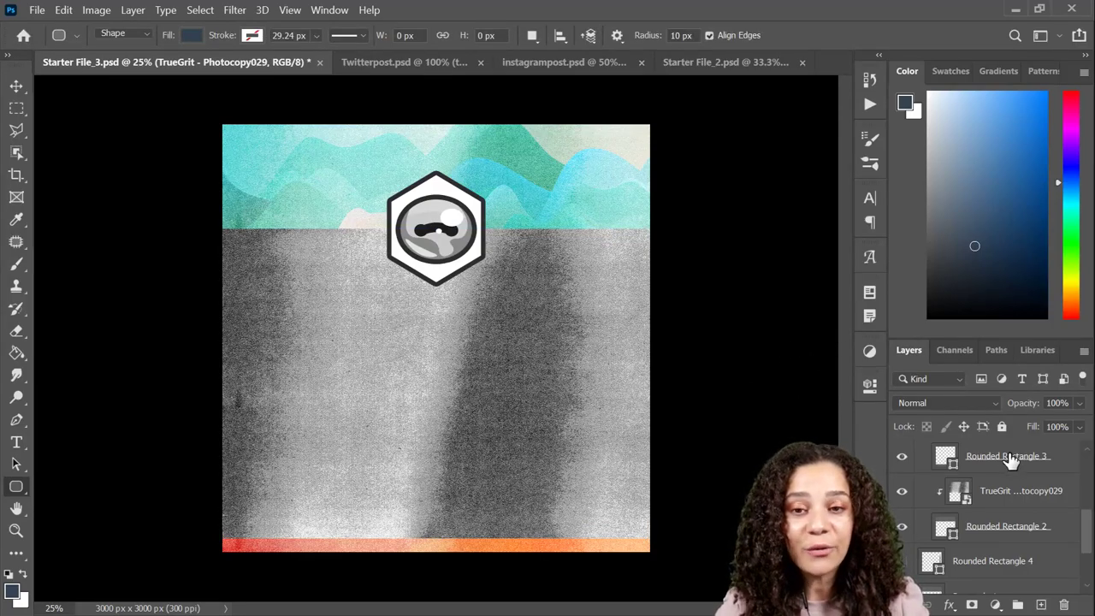
Copy the grit texture into Group 1 above Rounded Rectangle 3 and move it down the stack.
drag(1029, 496, 1032, 505)
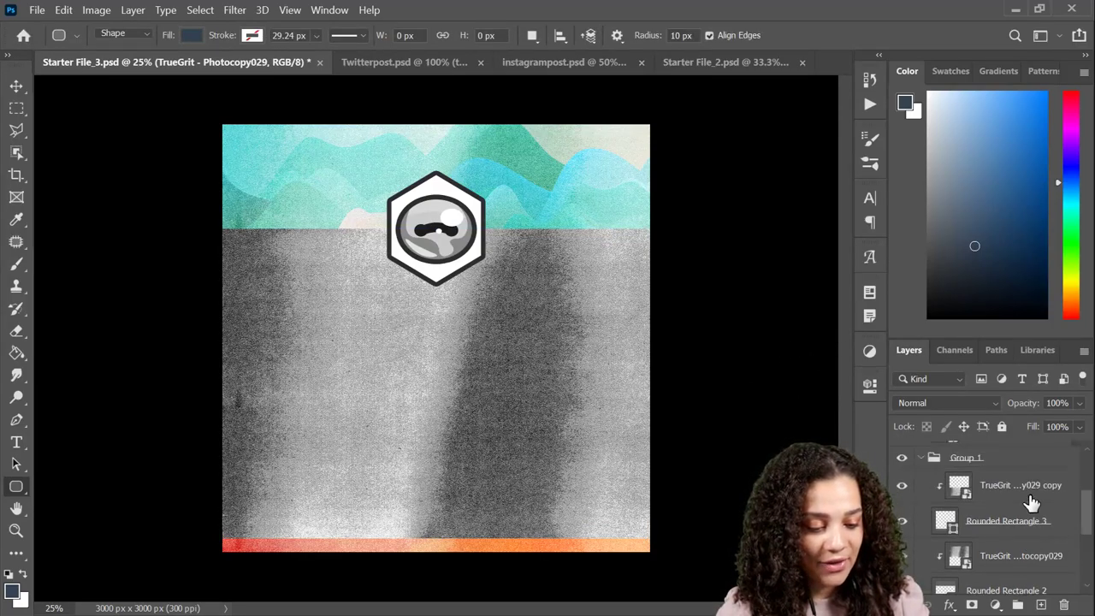
scroll(1032, 503, down, 3)
scroll(1035, 503, up, 6)
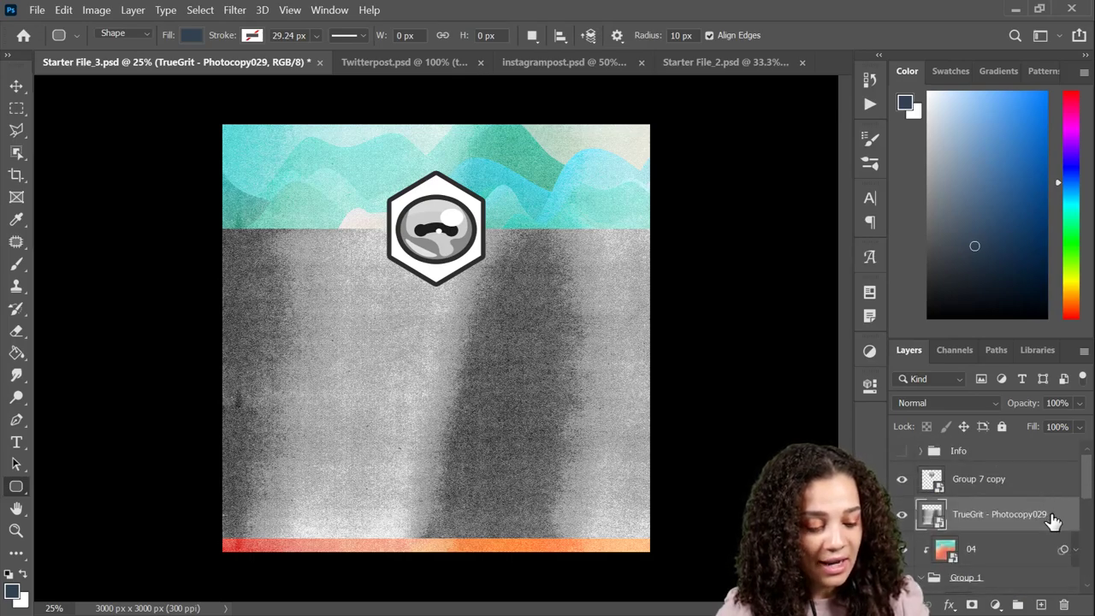
drag(1052, 522, 1058, 567)
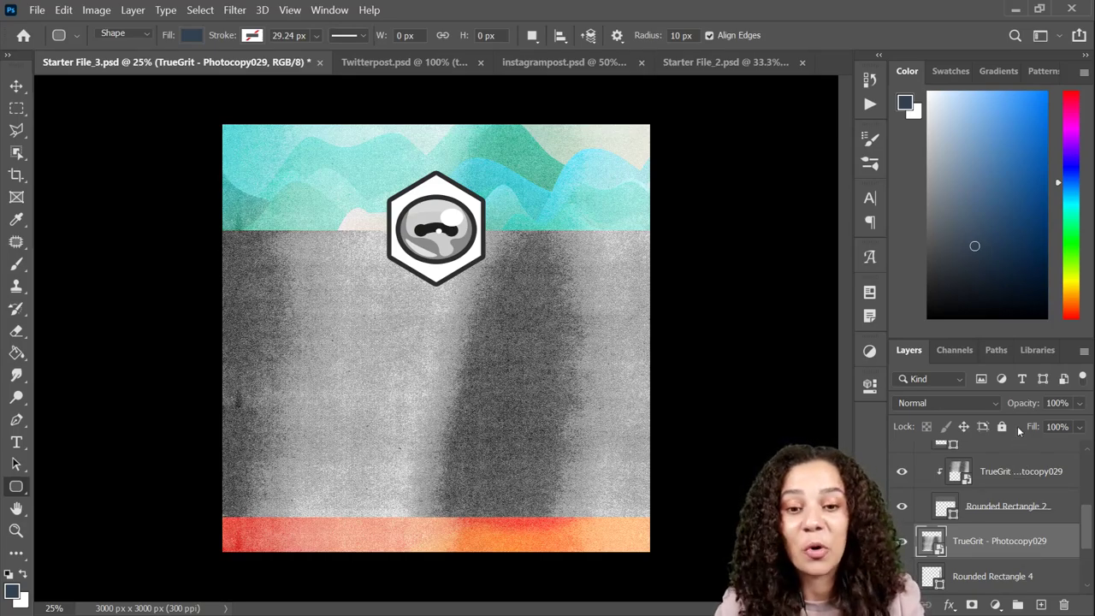
Try grit layer opacities between 22% and 45%.
click(1078, 427)
click(1080, 403)
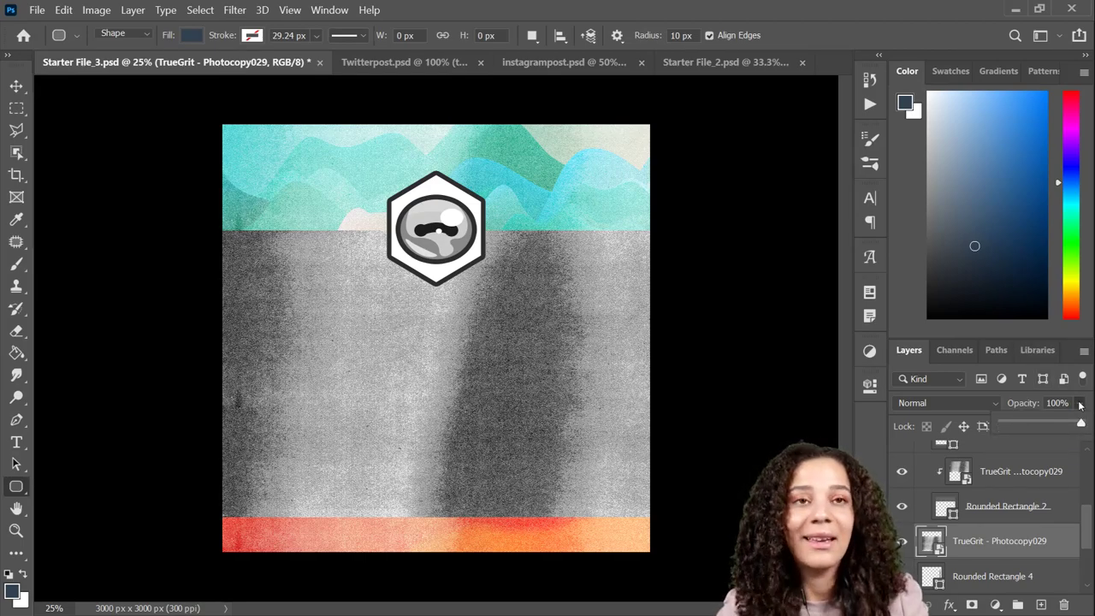
click(1019, 425)
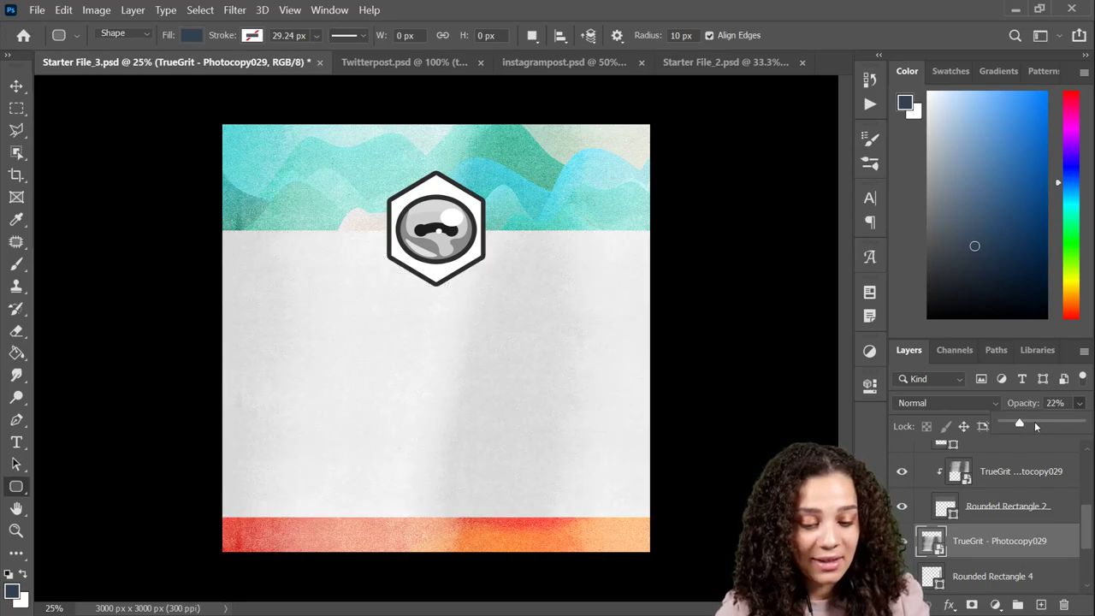
click(1036, 424)
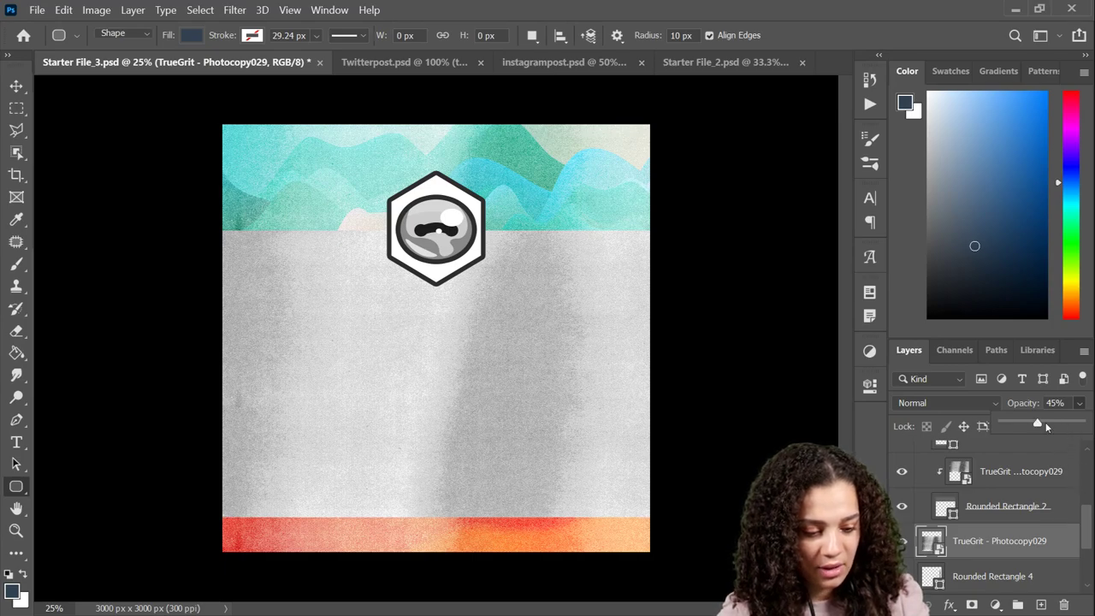
Apply a Levels adjustment of 28 / 0.42 / 178 to the TrueGrit - Photocopy029 layer.
click(1036, 540)
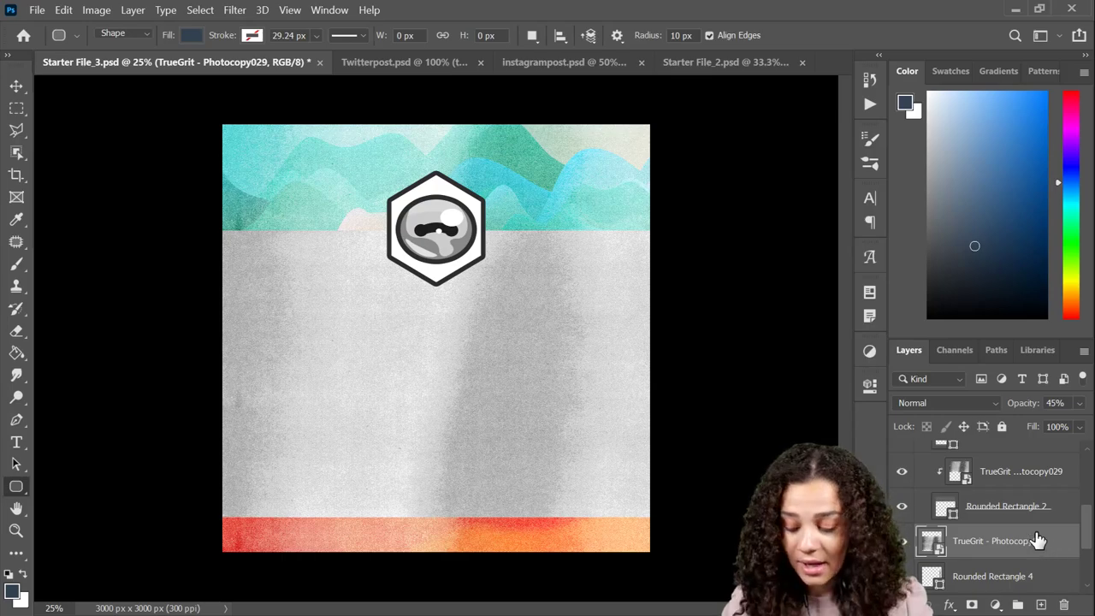
key(ctrl+l)
drag(635, 89, 995, 116)
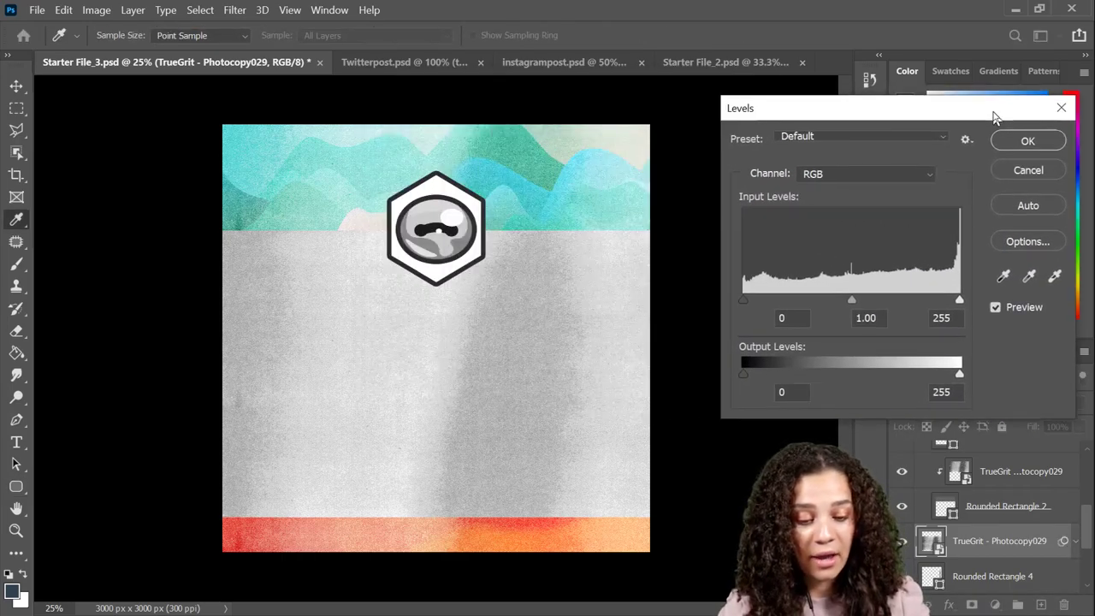
drag(956, 299, 894, 299)
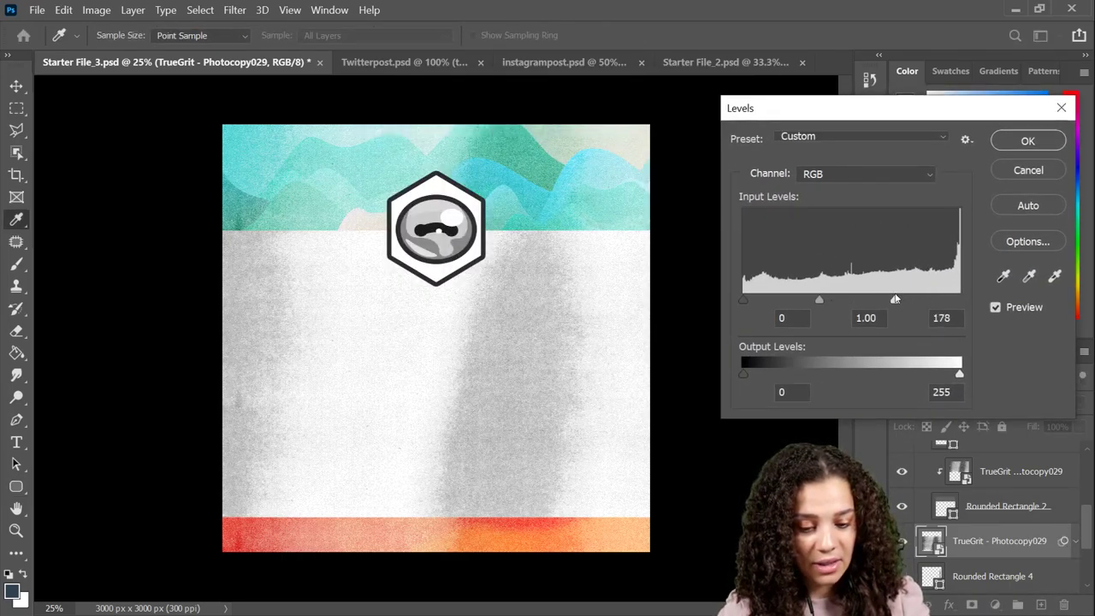
drag(743, 299, 876, 300)
click(1027, 140)
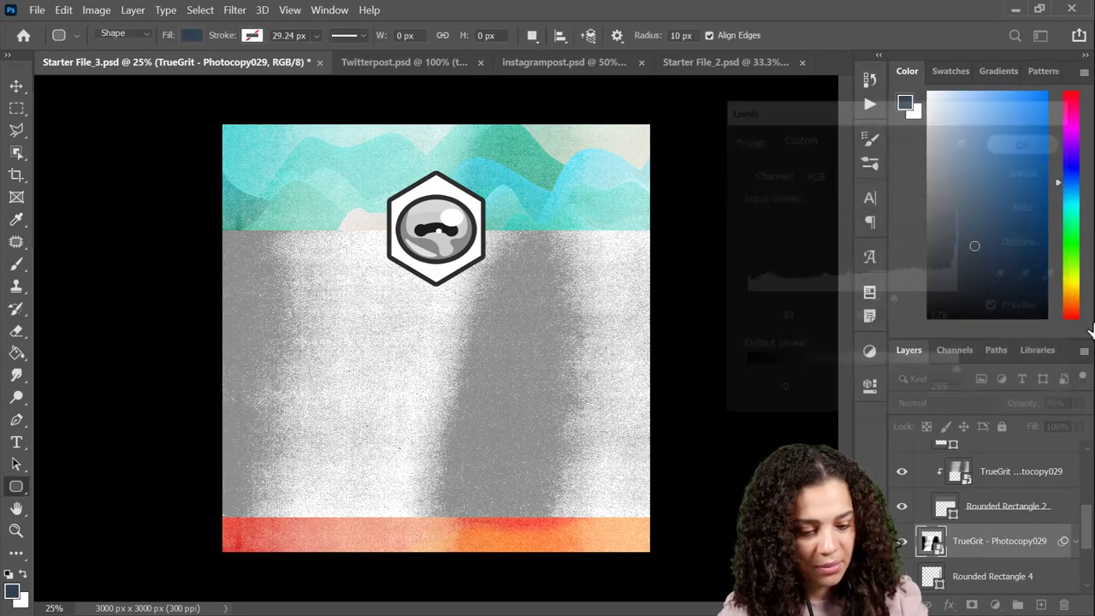
click(1079, 403)
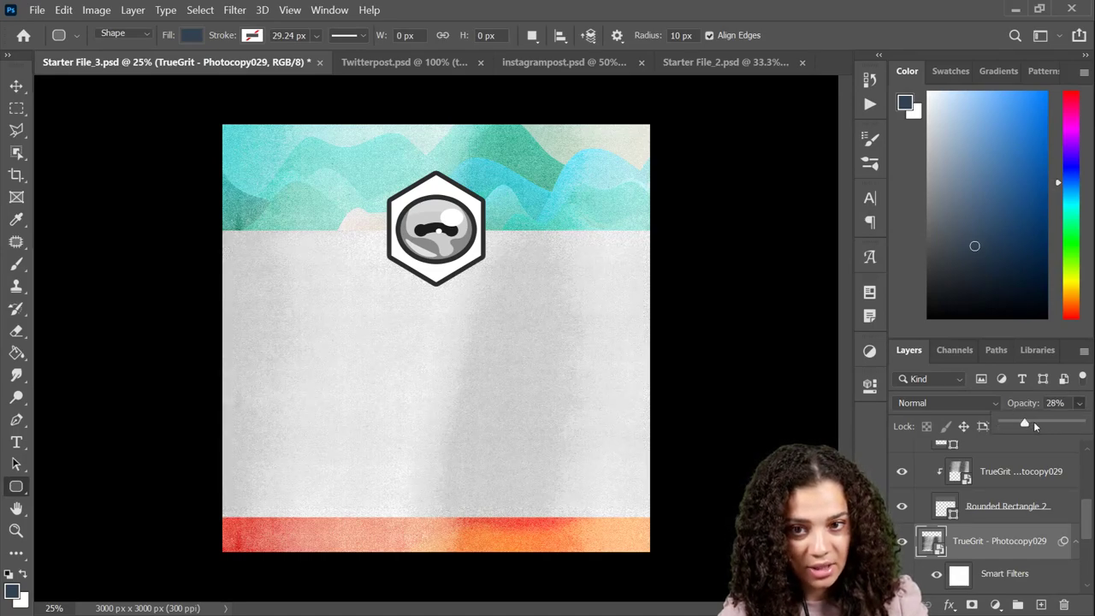
double_click(1069, 510)
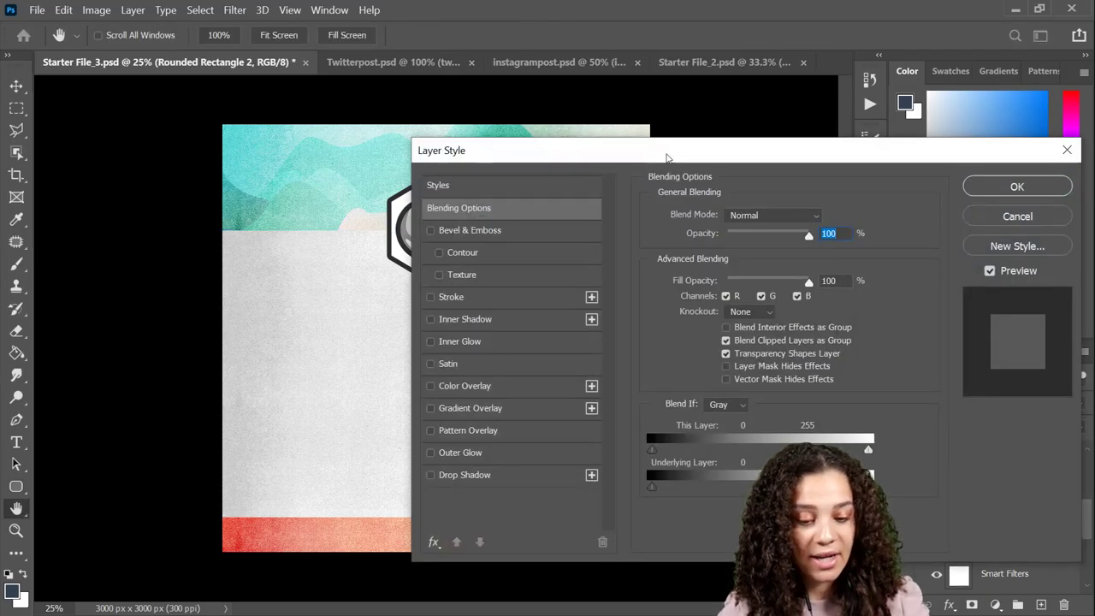
drag(665, 153, 783, 72)
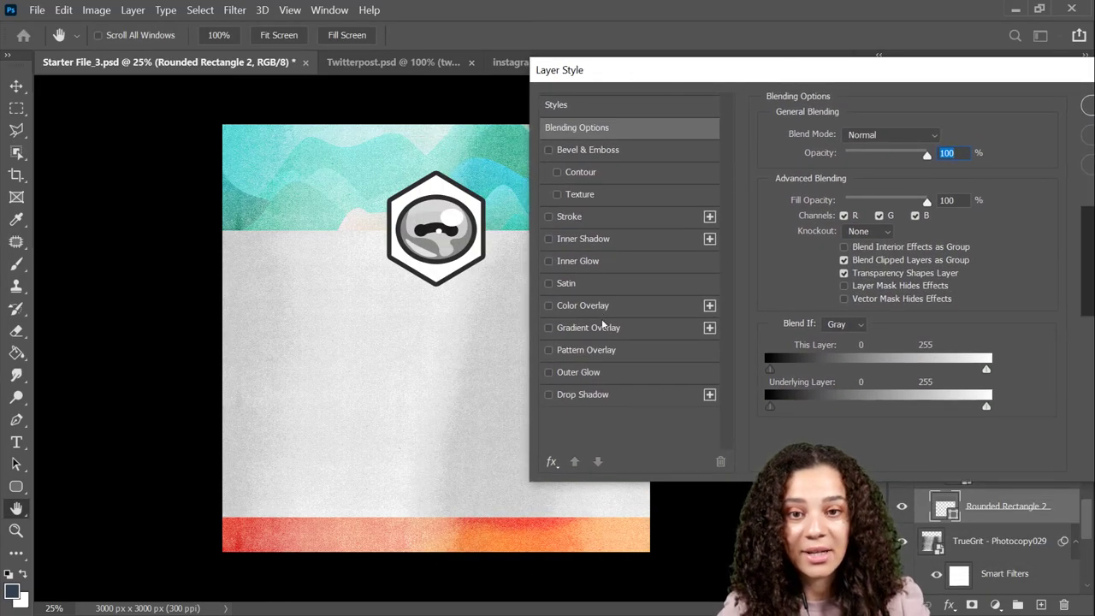
click(620, 400)
click(943, 137)
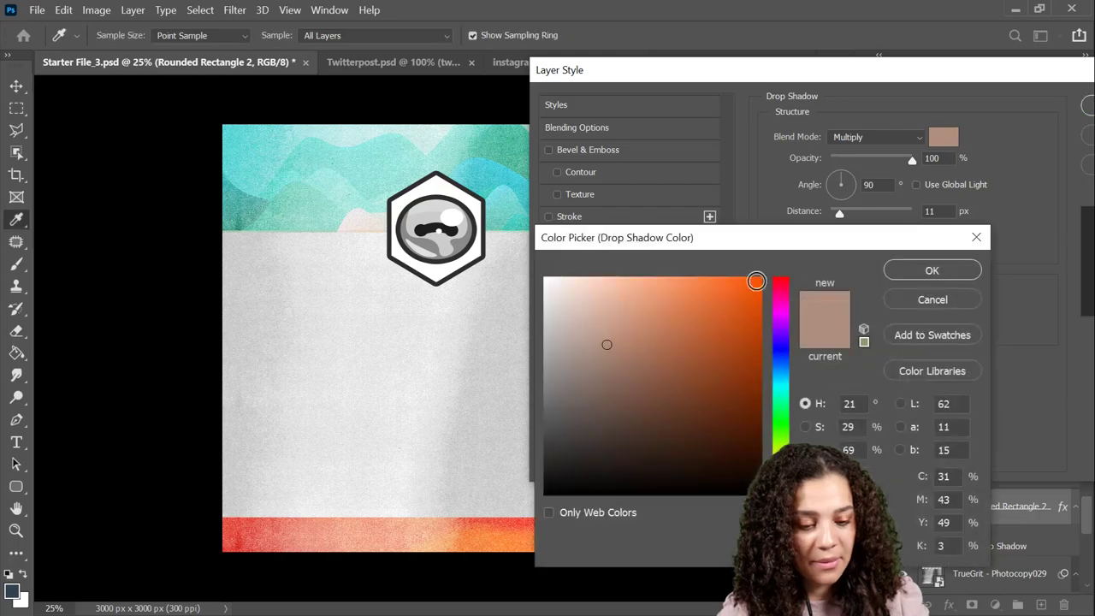
drag(606, 344, 544, 491)
click(928, 269)
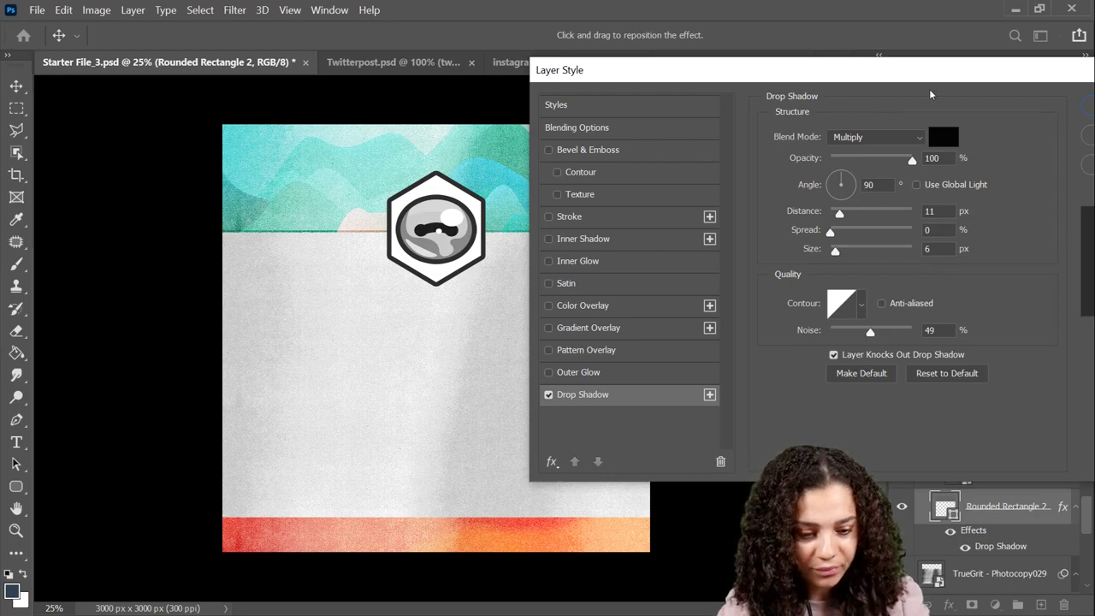
click(884, 140)
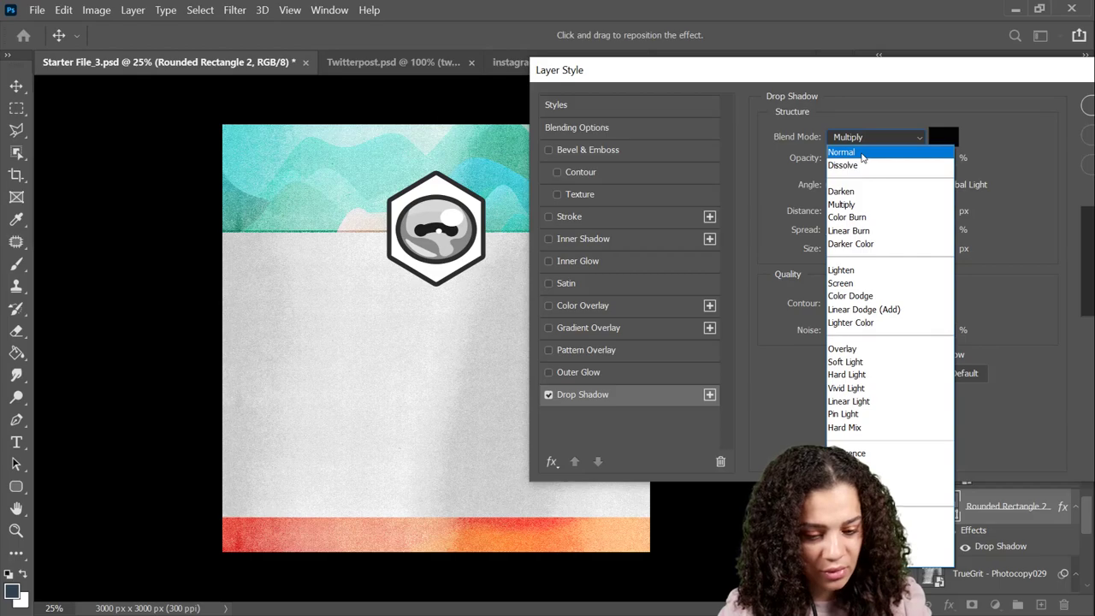
click(860, 153)
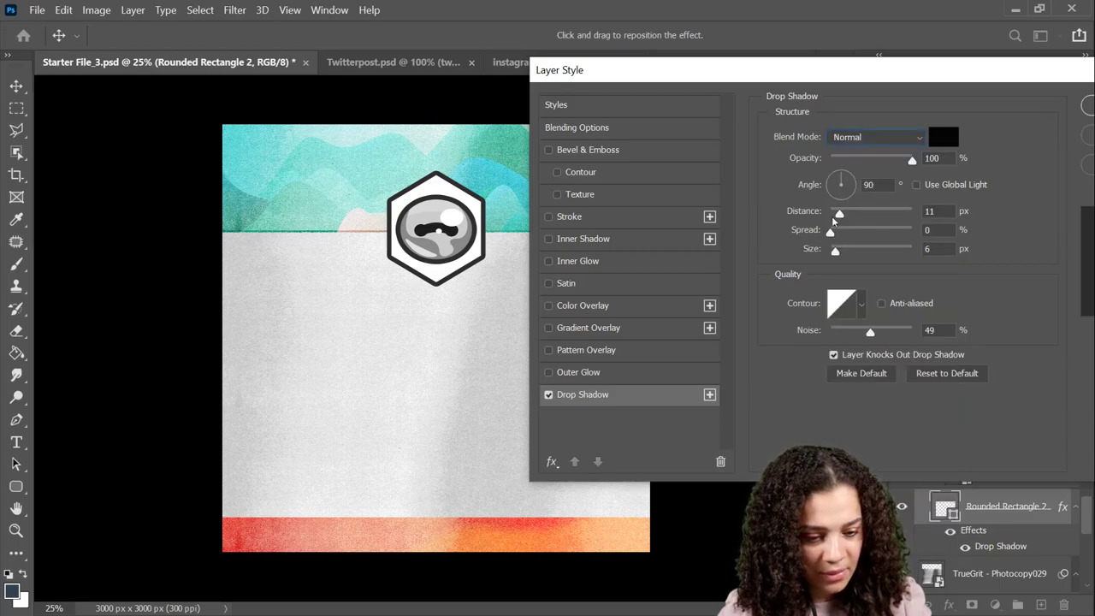
drag(834, 220, 841, 197)
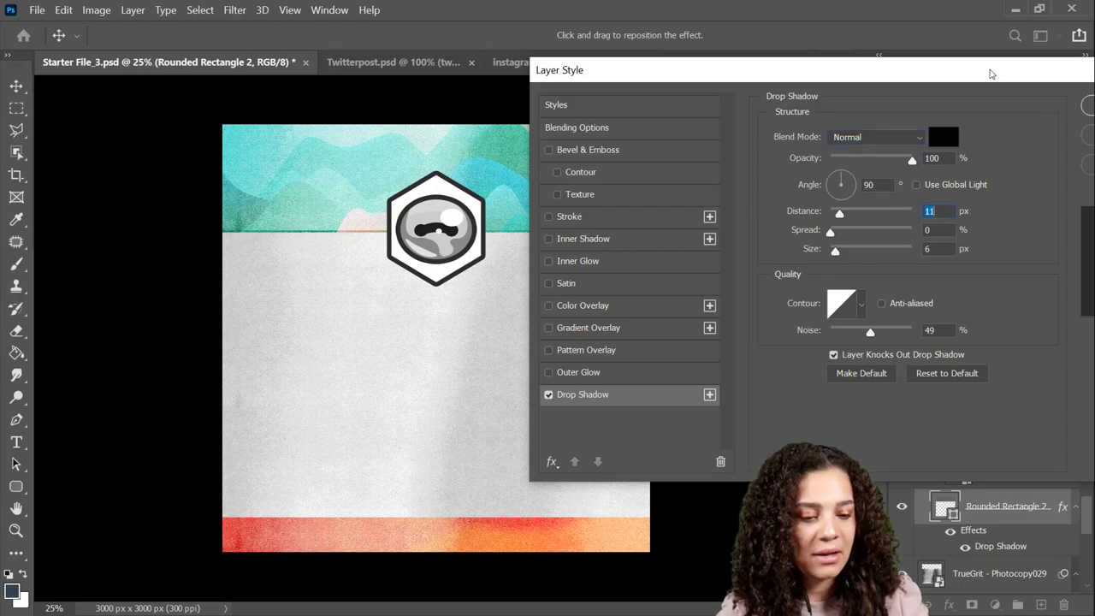
drag(991, 74, 825, 85)
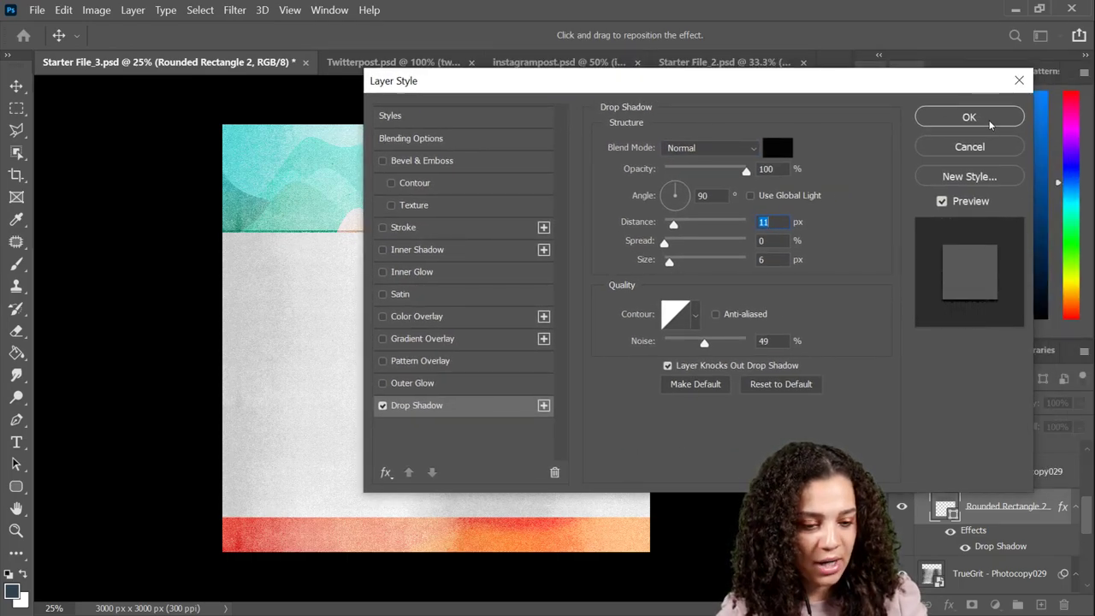
drag(975, 83, 1003, 97)
click(1006, 165)
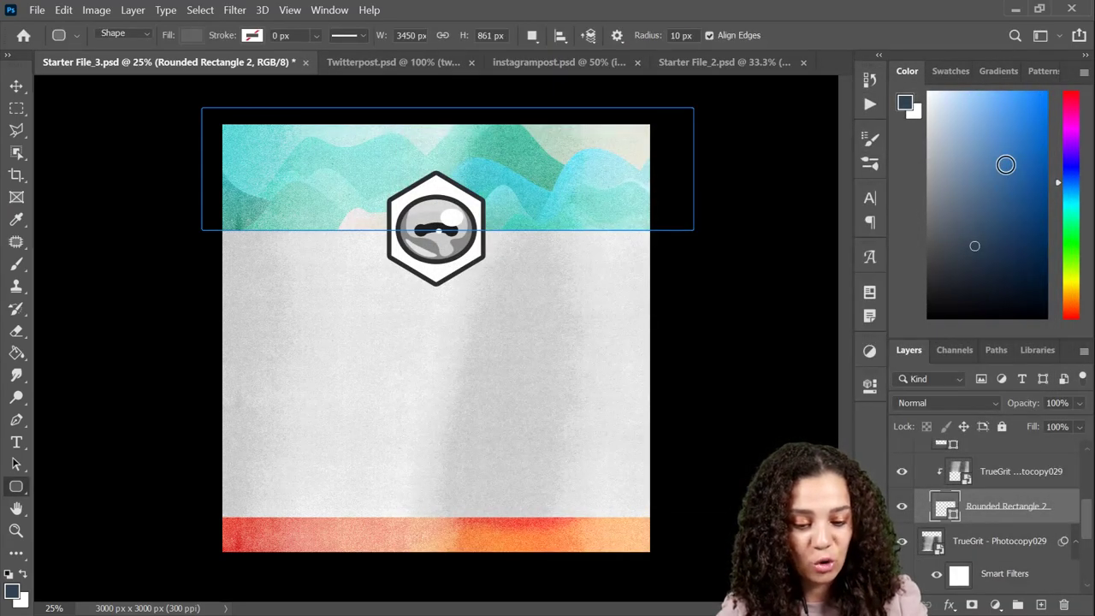
Convert Group 1, holding the banners and grit textures, into a smart object.
scroll(992, 506, up, 3)
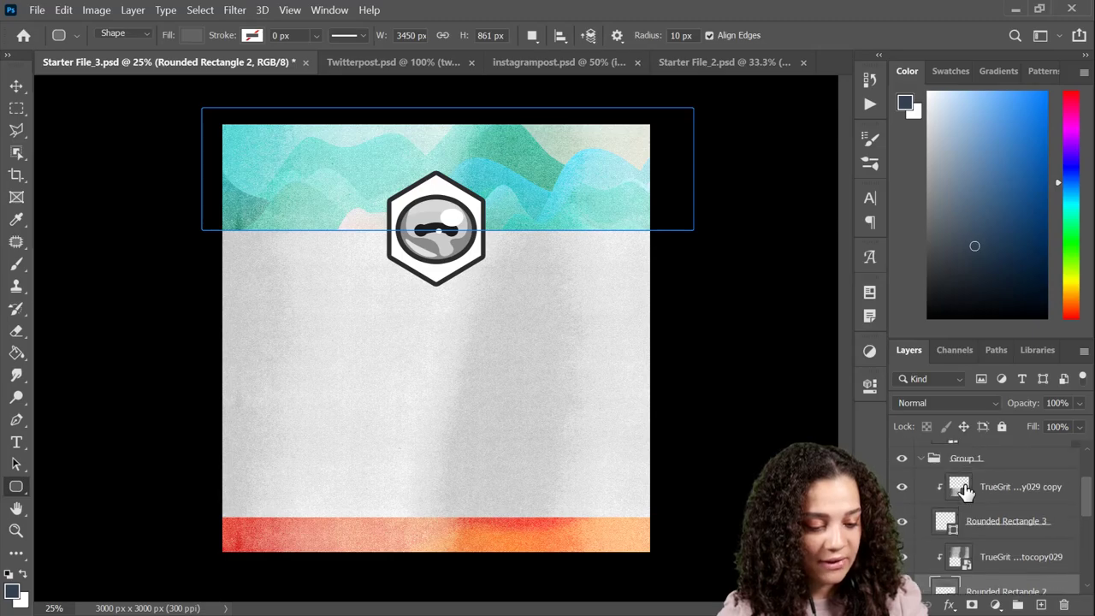
scroll(965, 491, up, 1)
click(972, 481)
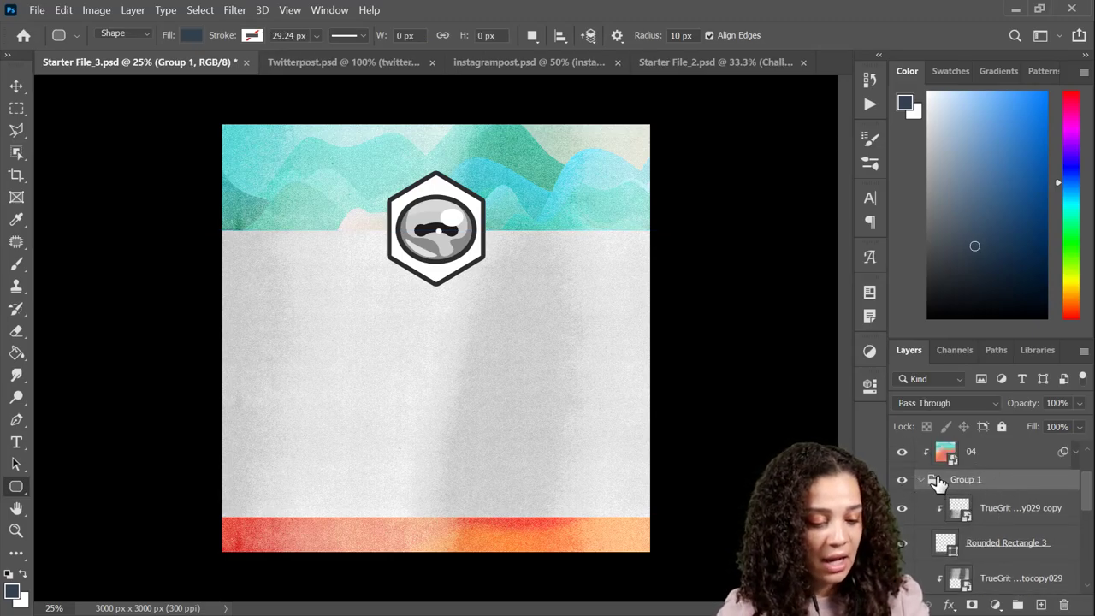
click(922, 483)
right_click(1002, 477)
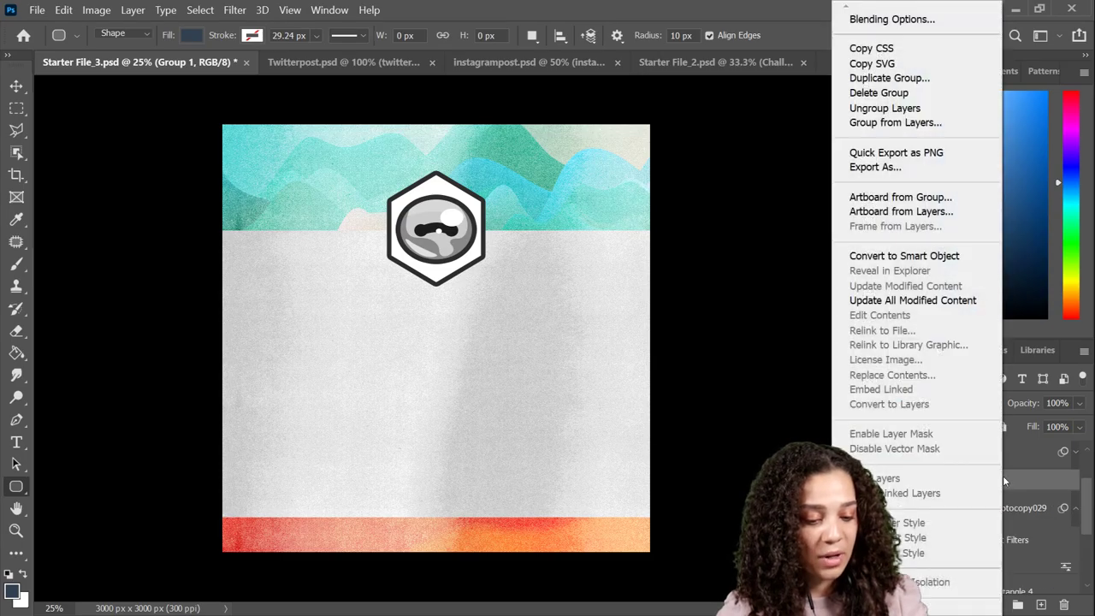
click(946, 258)
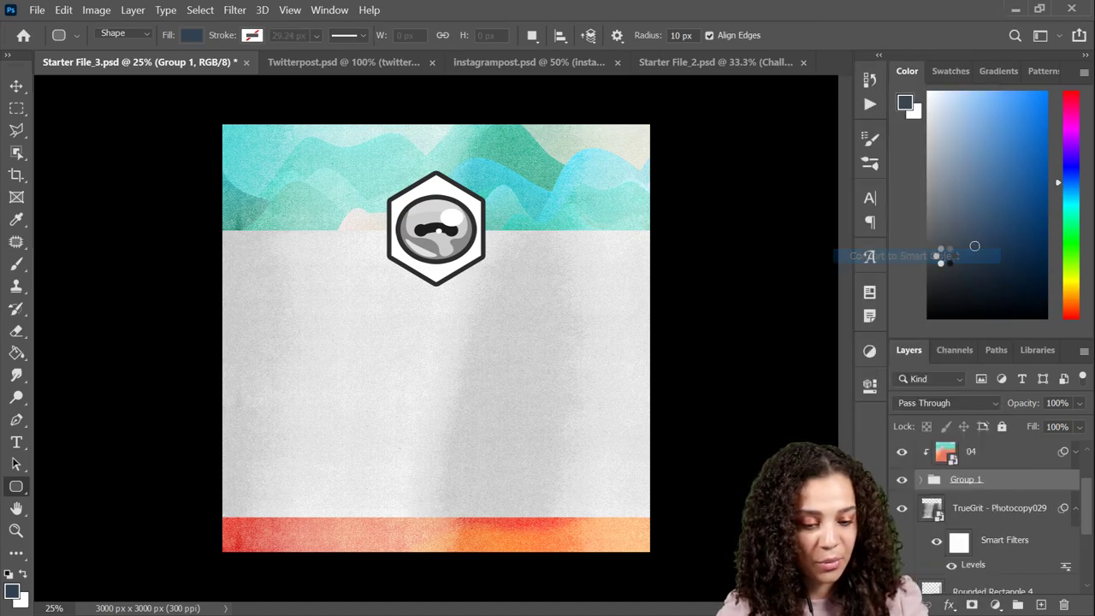
Enable a black Drop Shadow in Group 1's layer style.
double_click(1043, 495)
drag(690, 103, 864, 94)
click(650, 393)
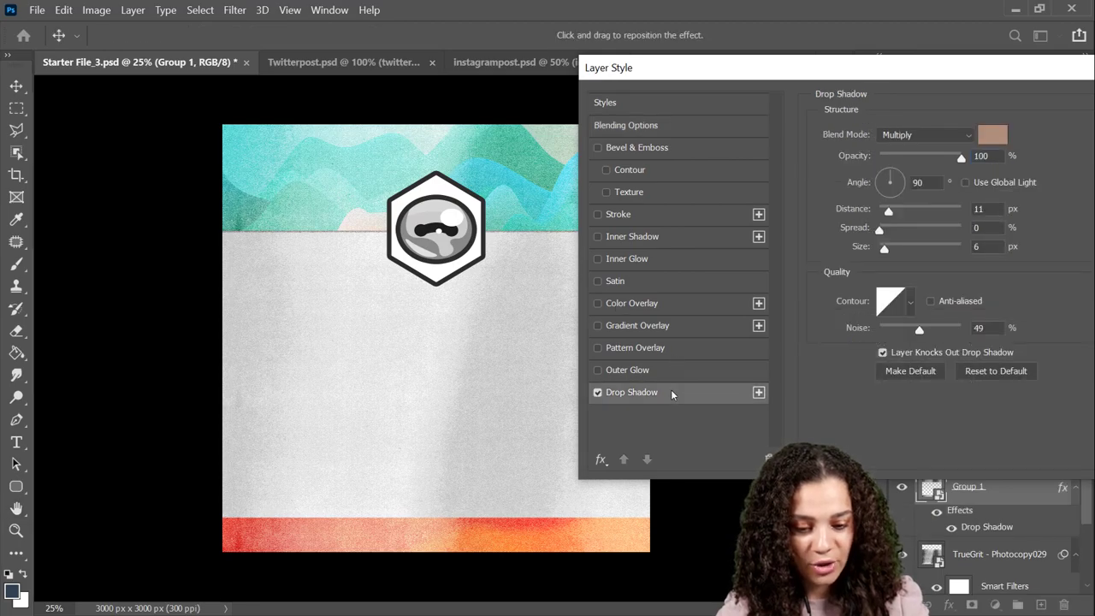
click(992, 134)
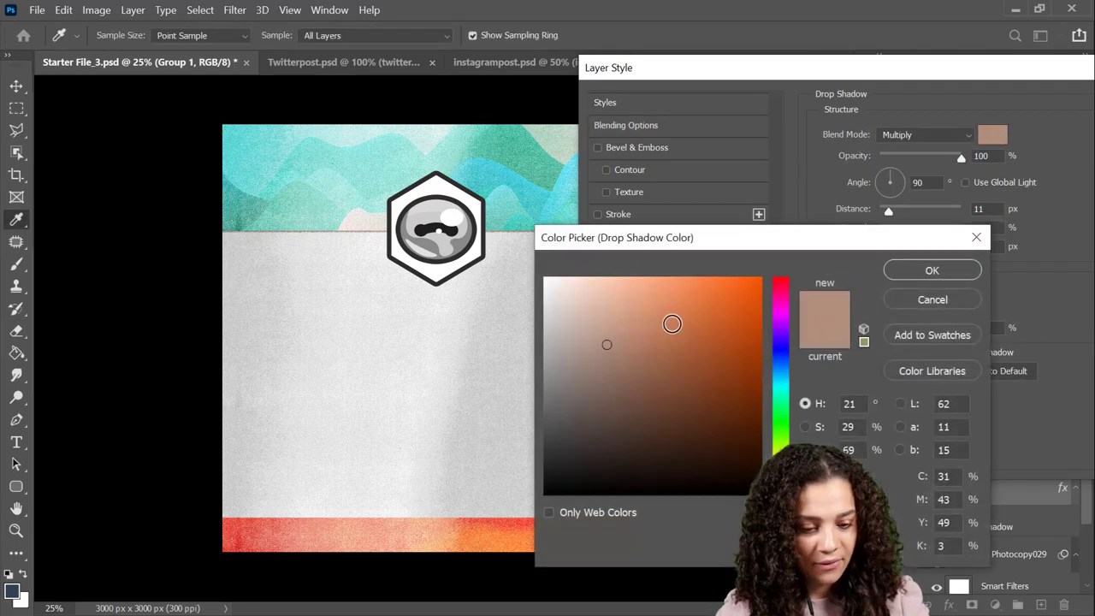
drag(581, 462, 493, 540)
click(915, 272)
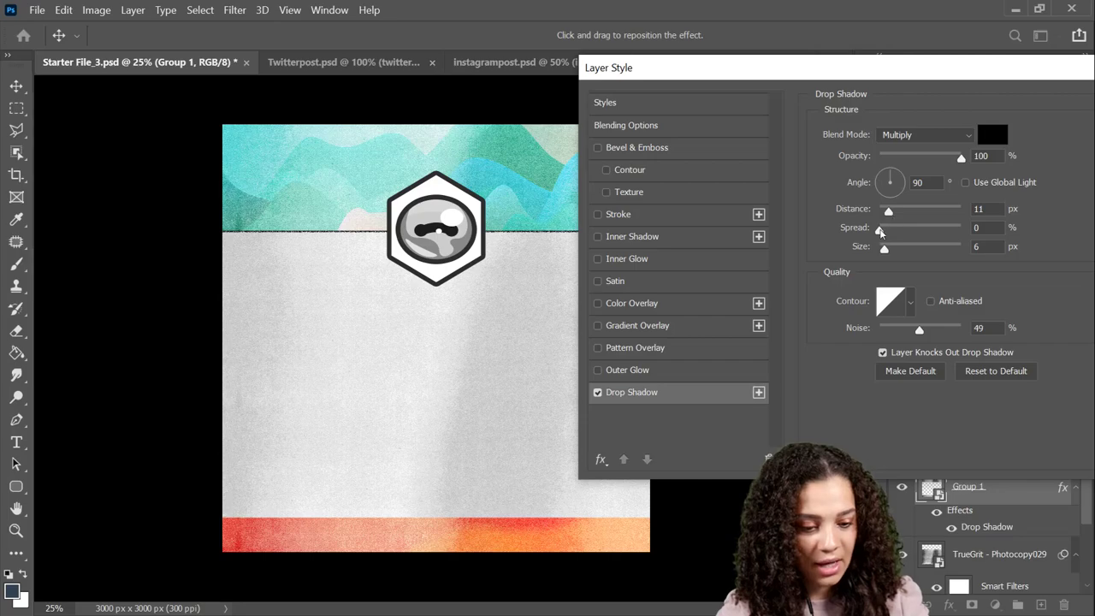
Set the shadow to 53% opacity, 18 px distance, 76 px size and 7% noise.
drag(888, 211, 927, 220)
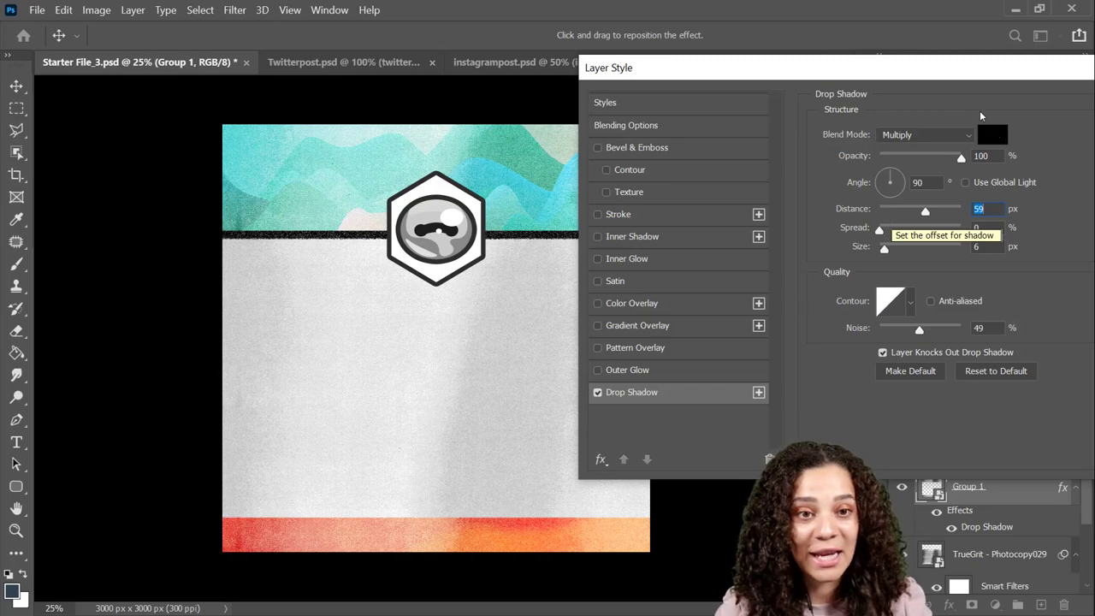
drag(880, 232, 881, 232)
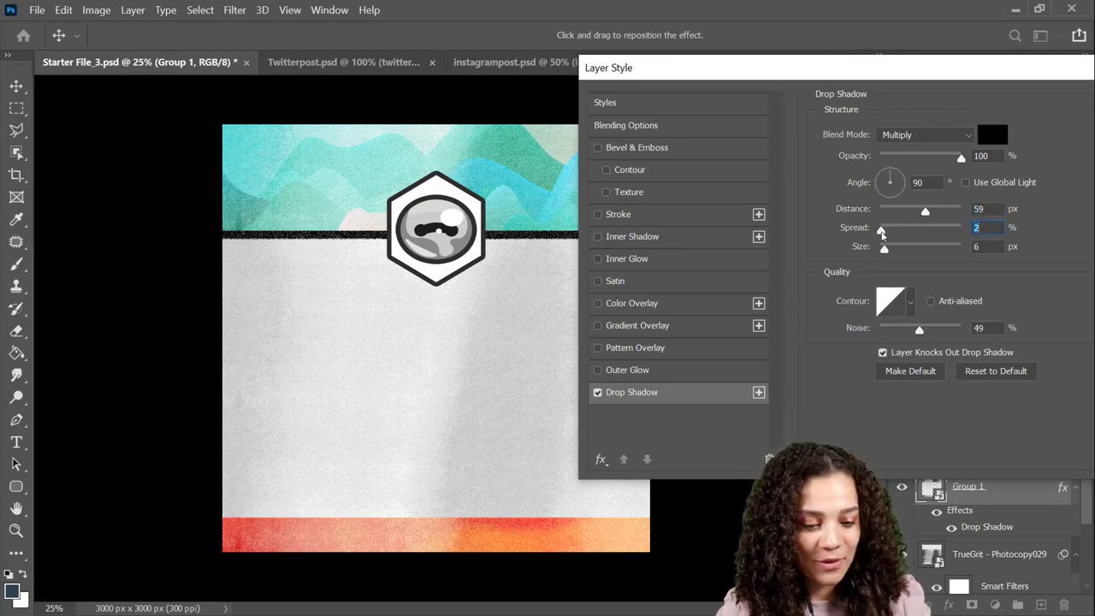
drag(960, 158, 922, 159)
drag(925, 211, 909, 250)
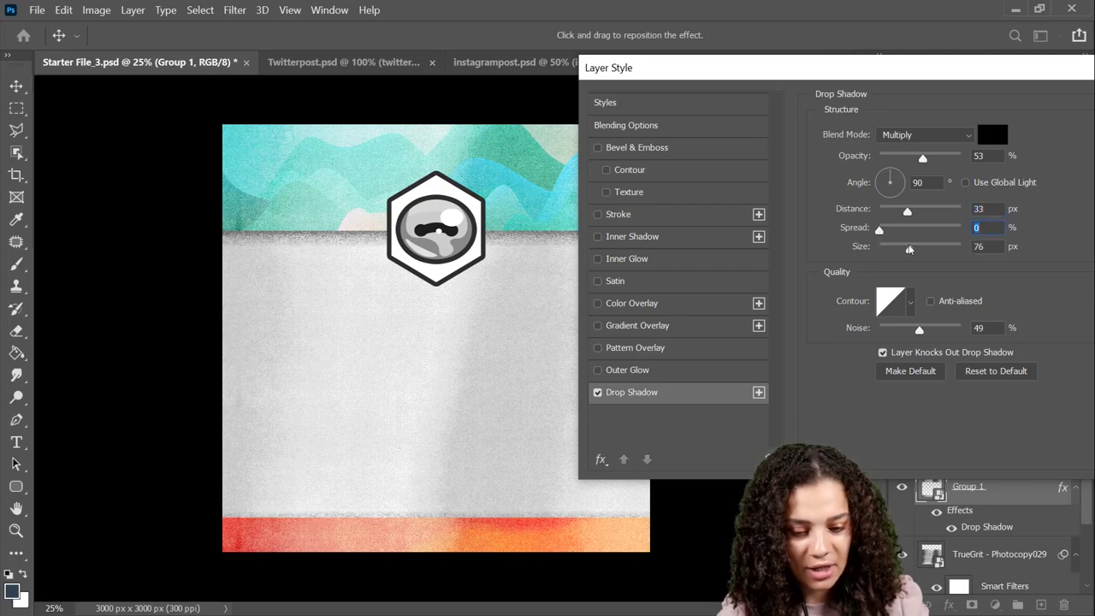
mouse_move(907, 211)
mouse_down()
mouse_move(889, 214)
mouse_move(896, 224)
mouse_up()
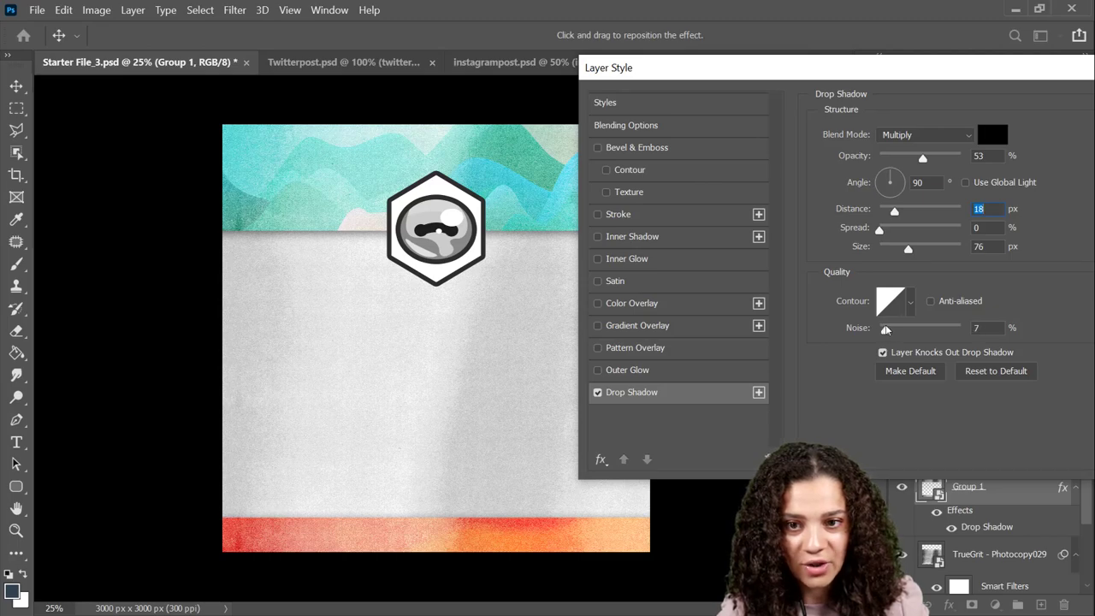
click(885, 329)
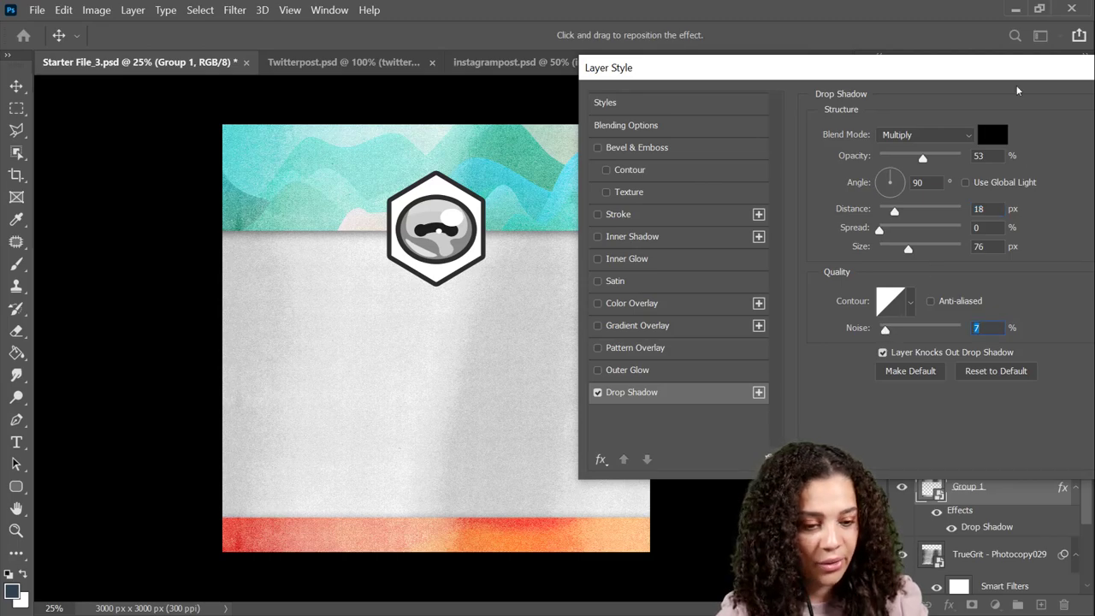
drag(1022, 78, 763, 39)
Confirm the drop shadow and fade the TrueGrit - Photocopy029 layer to 12% opacity.
click(925, 63)
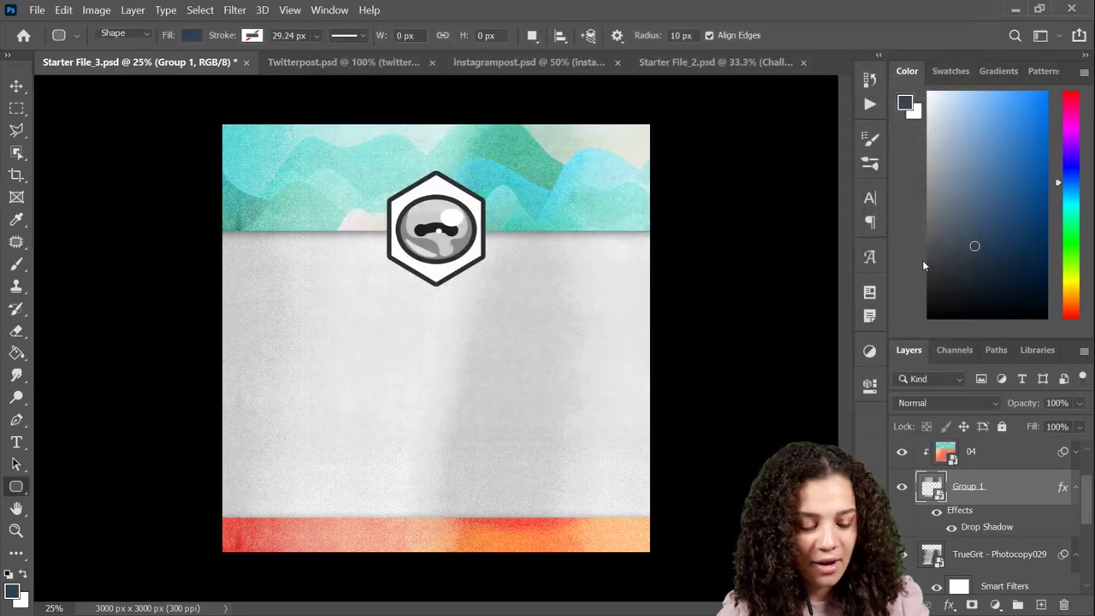
scroll(1009, 548, down, 5)
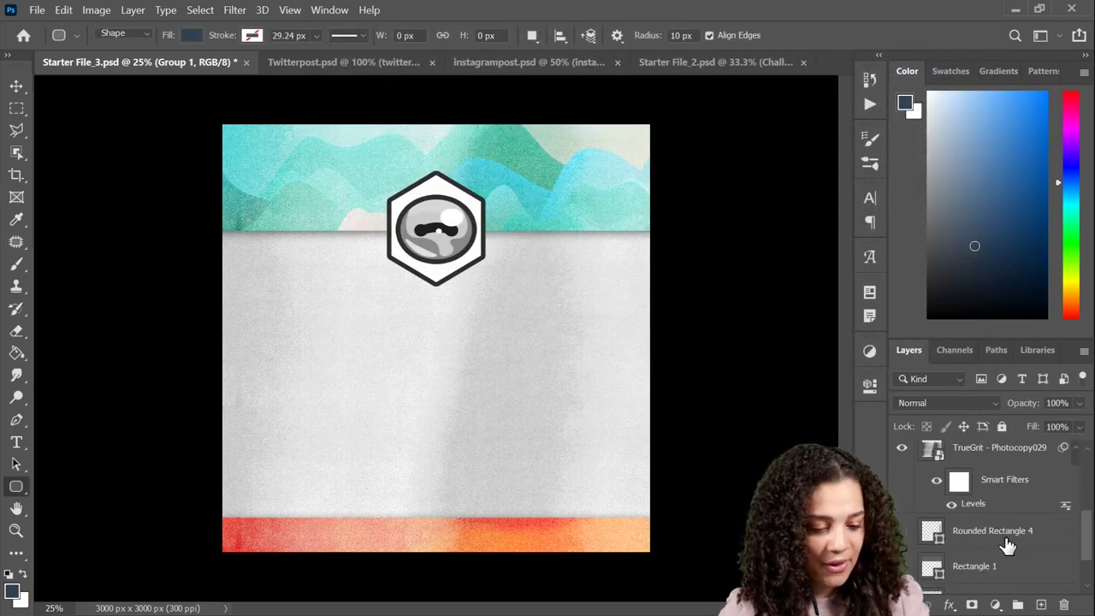
scroll(1006, 542, up, 2)
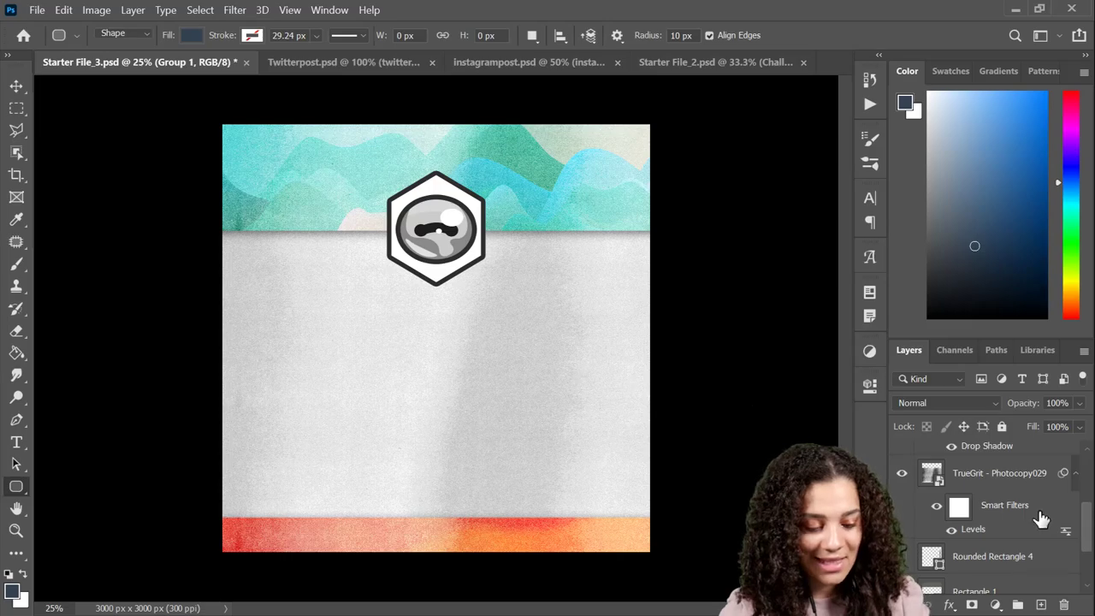
scroll(1035, 517, up, 3)
click(1031, 536)
drag(1079, 403, 999, 425)
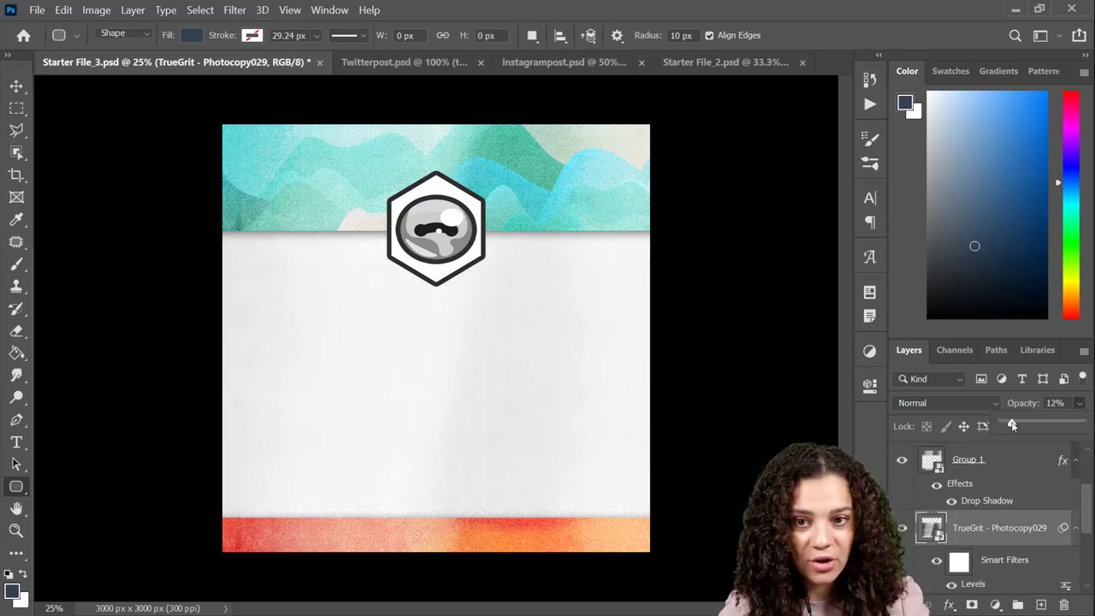
Zoom in on the card and select the Info layer group.
key(ctrl+minus)
key(ctrl+plus)
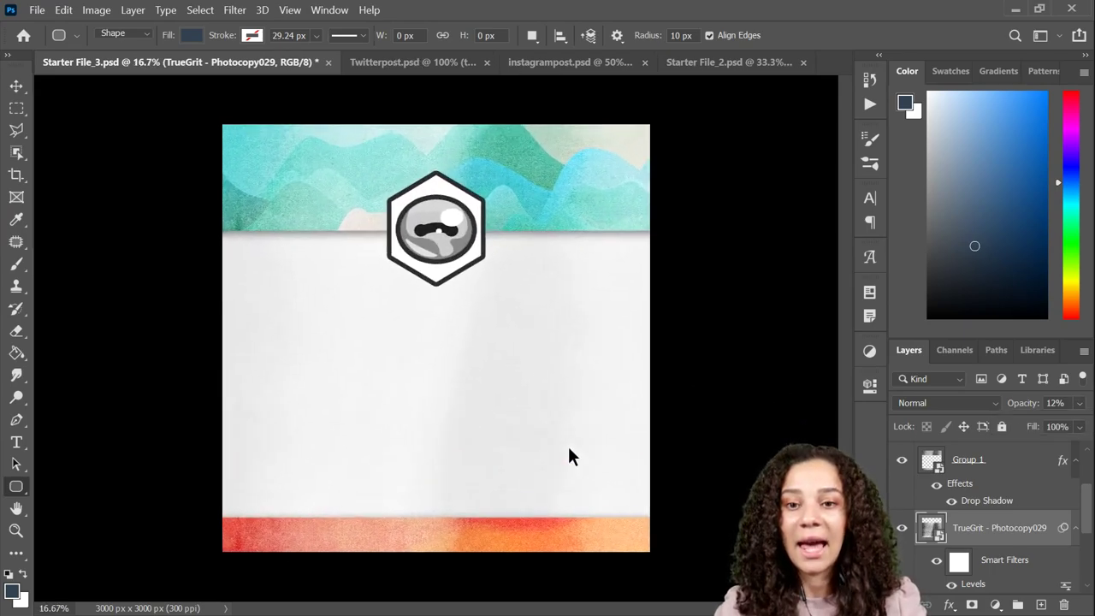
key(ctrl+plus)
drag(436, 445, 472, 456)
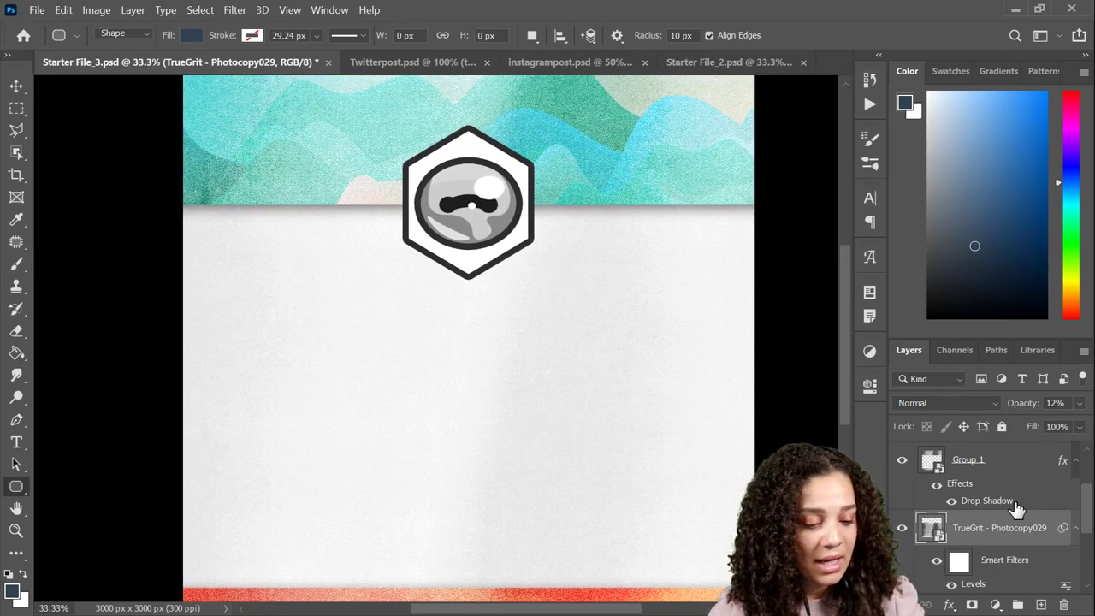
scroll(1018, 511, up, 2)
scroll(1020, 515, up, 1)
click(1009, 455)
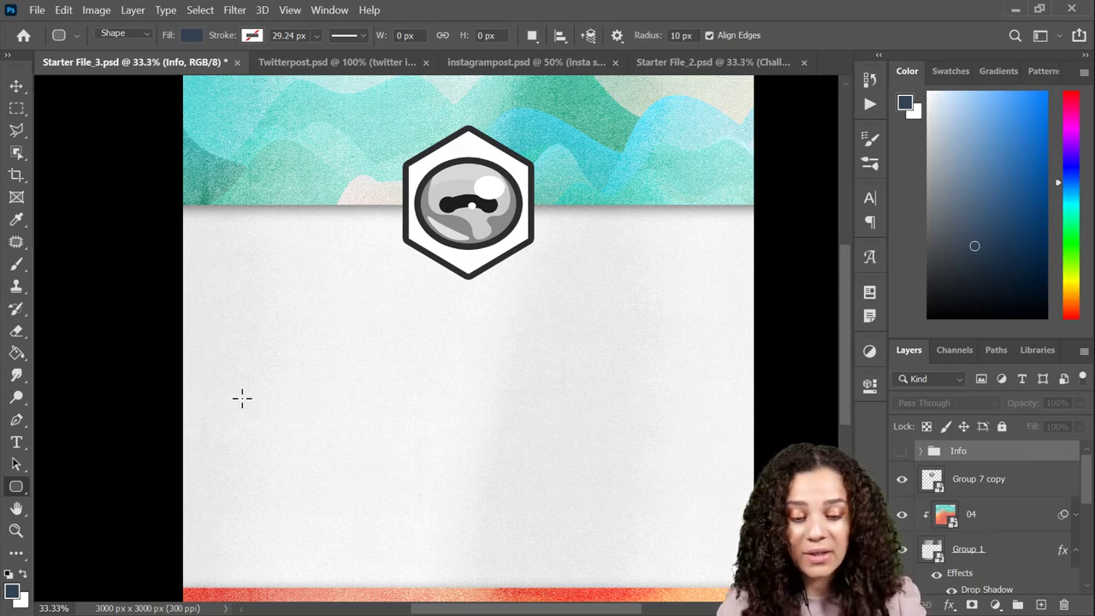
Add a 'DICE SALE' heading in Montserrat Bold 100 pt below the hexagon badge.
key(t)
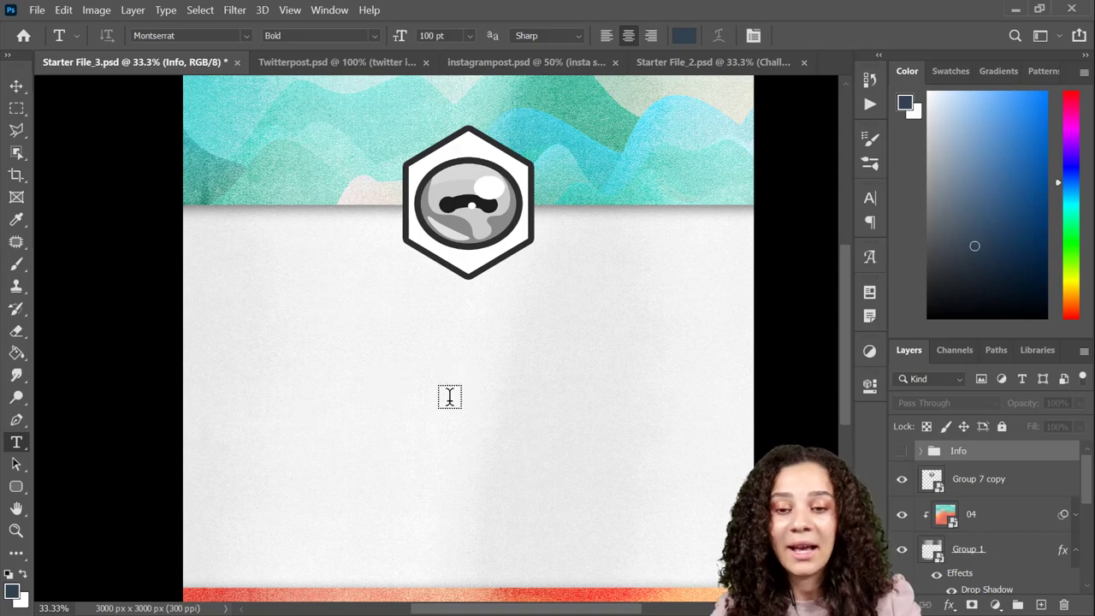
click(453, 364)
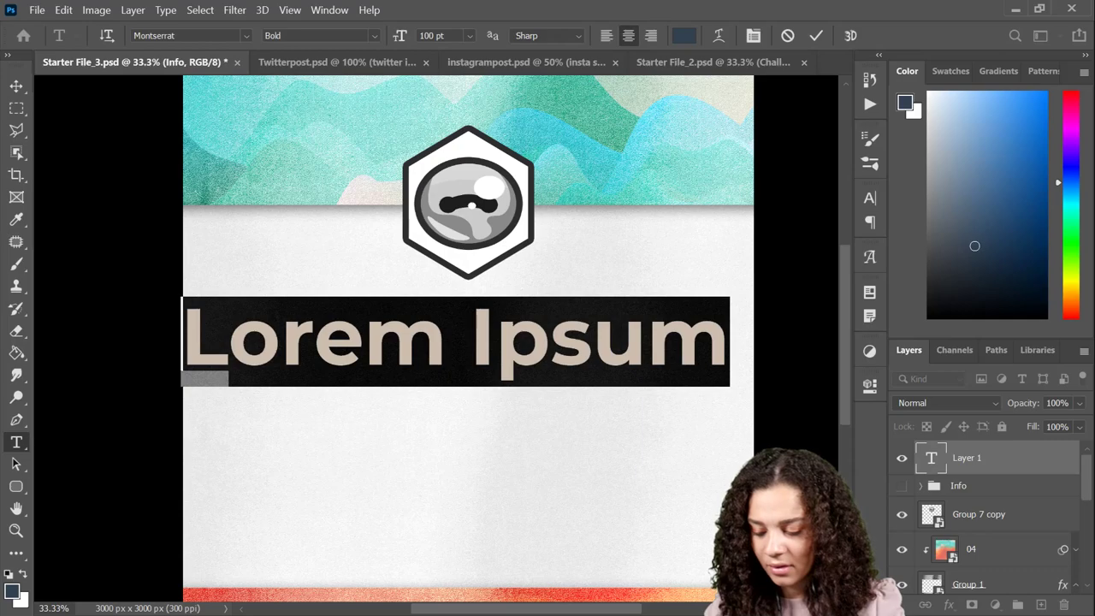
text(Dice Sale)
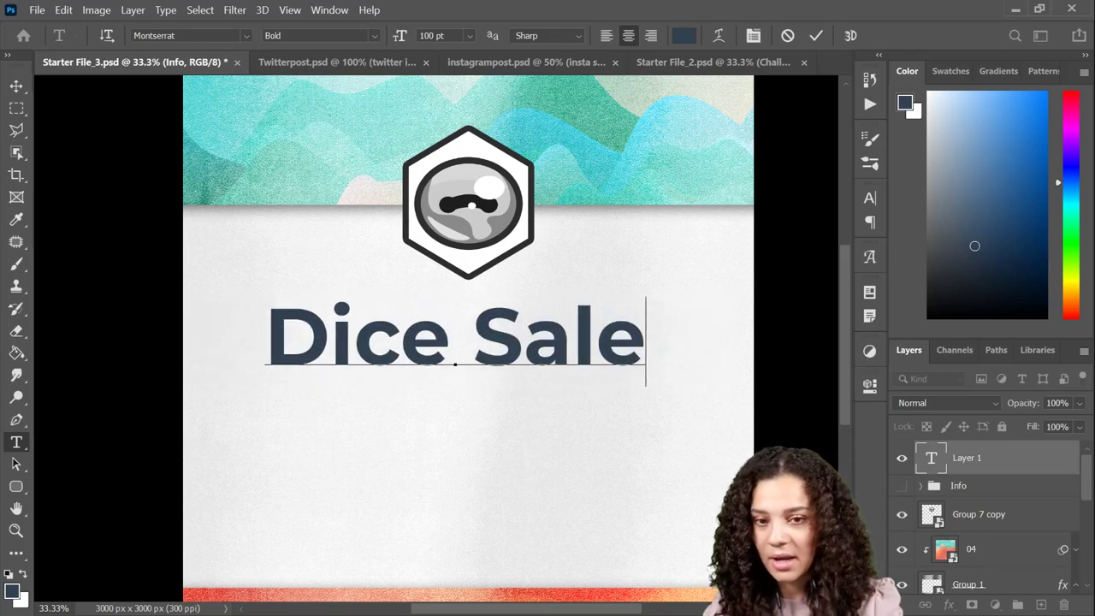
key(BackSpace)
key(ctrl+a)
key(BackSpace)
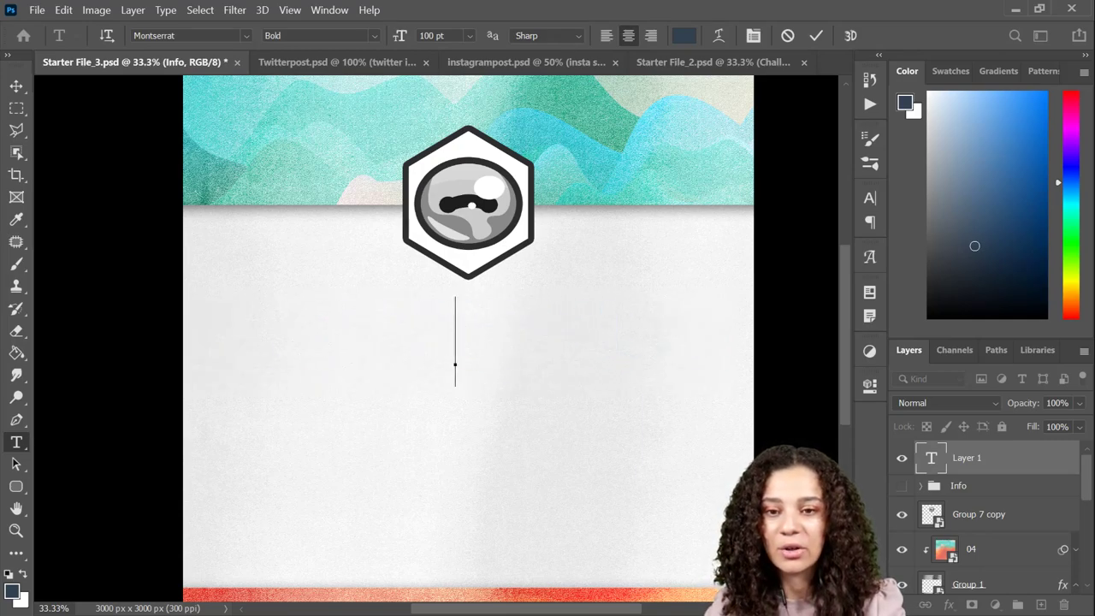
text(DA)
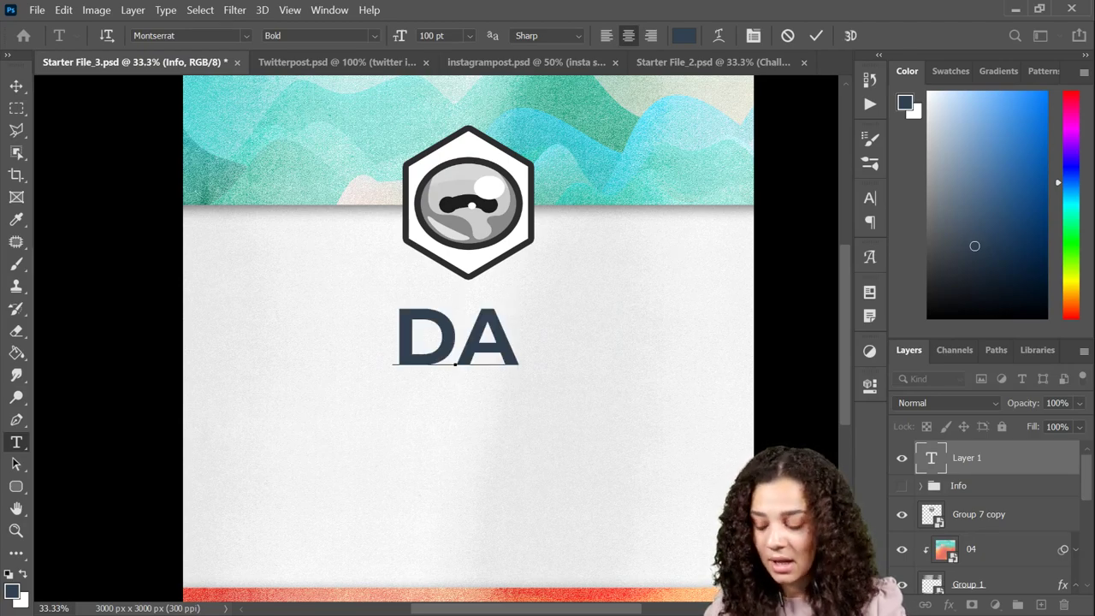
key(BackSpace)
text(ICE SALE)
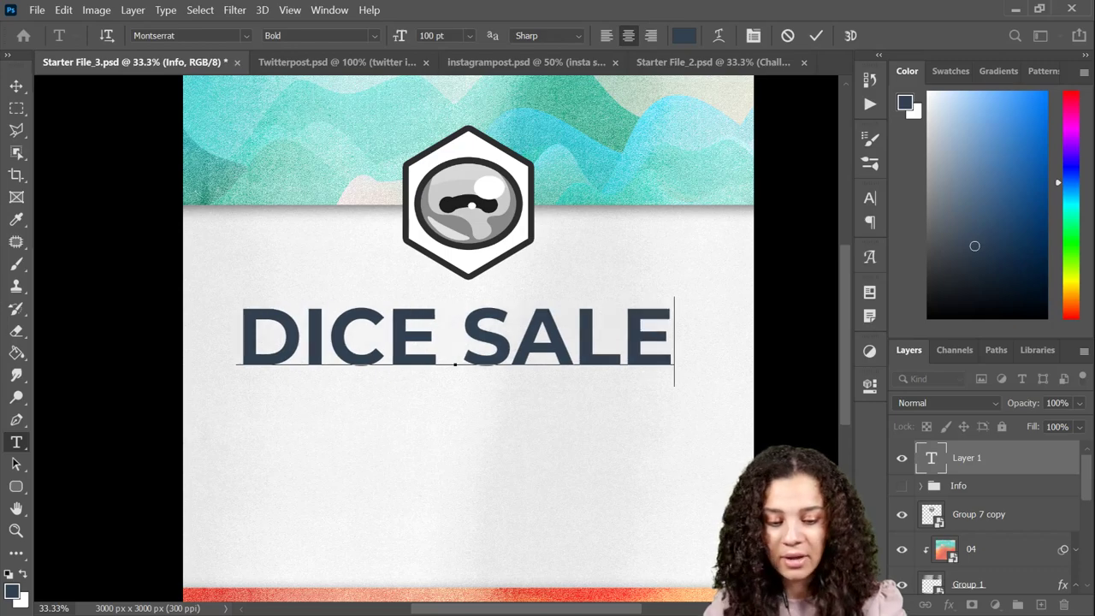
click(997, 470)
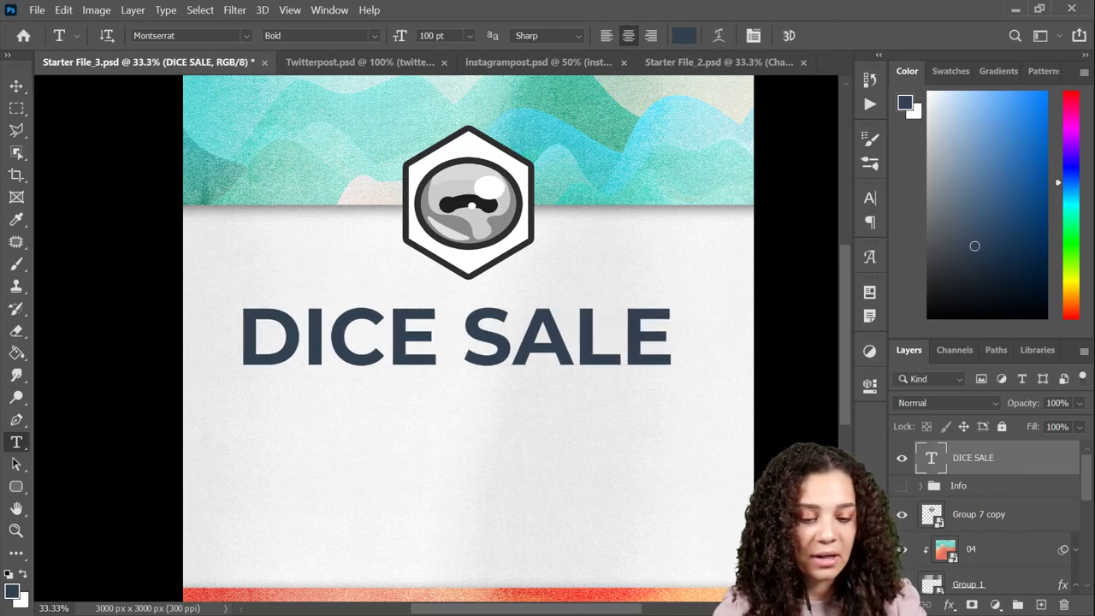
Centre-align the DICE SALE heading and scale it down to about 71%.
click(650, 35)
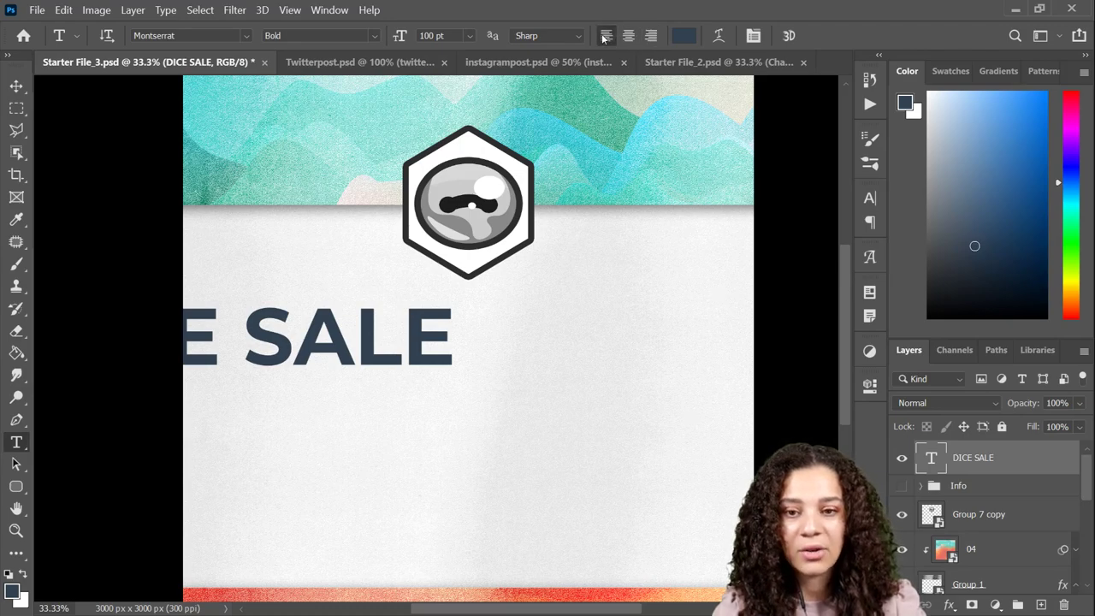
click(605, 35)
click(628, 35)
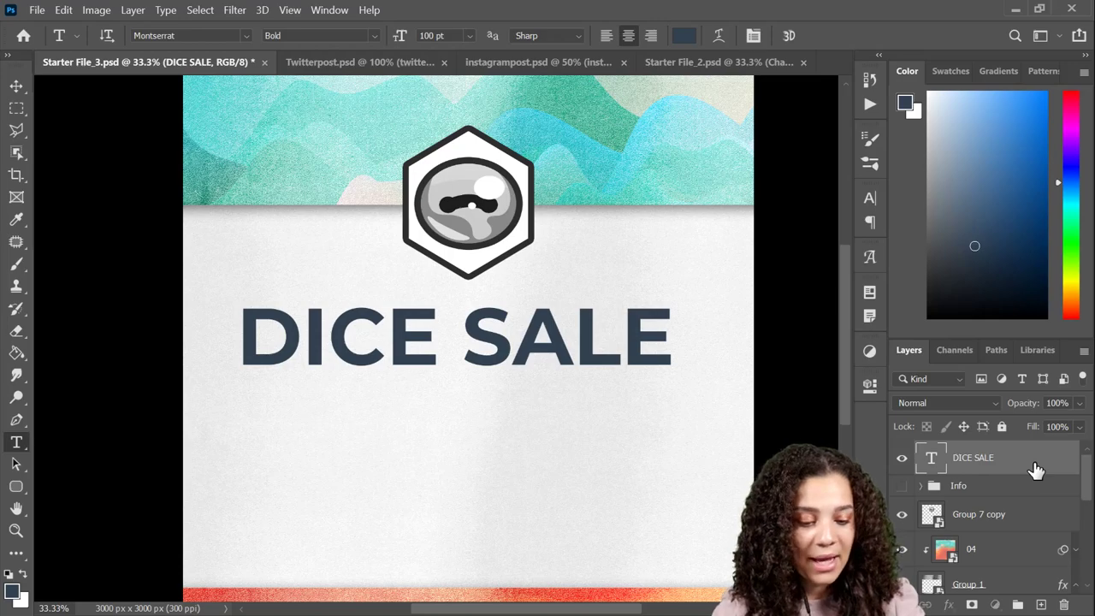
key(ctrl+t)
drag(674, 300, 617, 342)
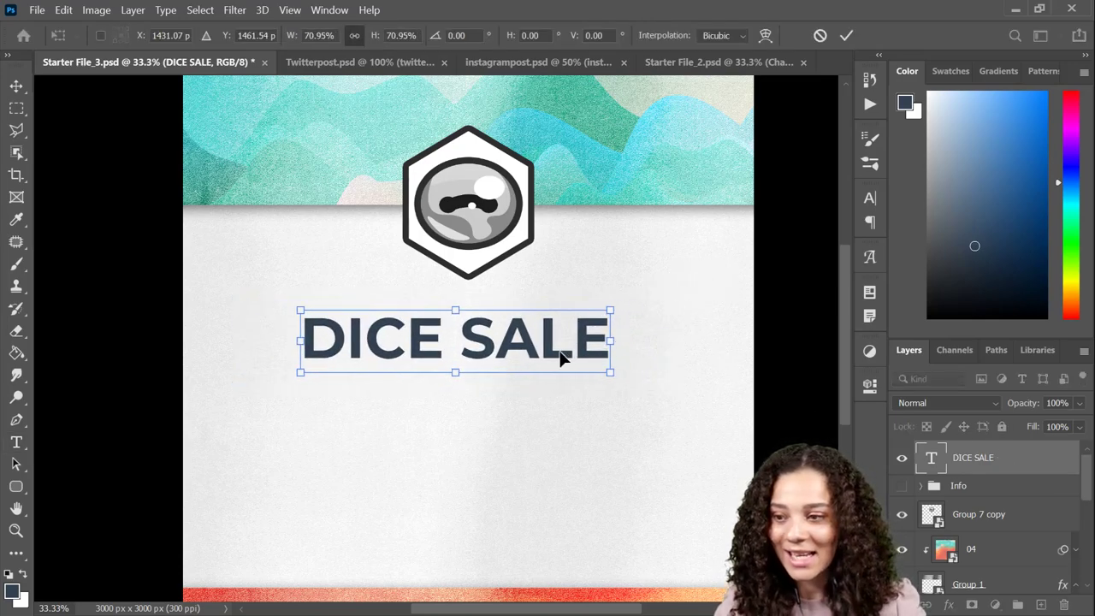
drag(507, 359, 528, 337)
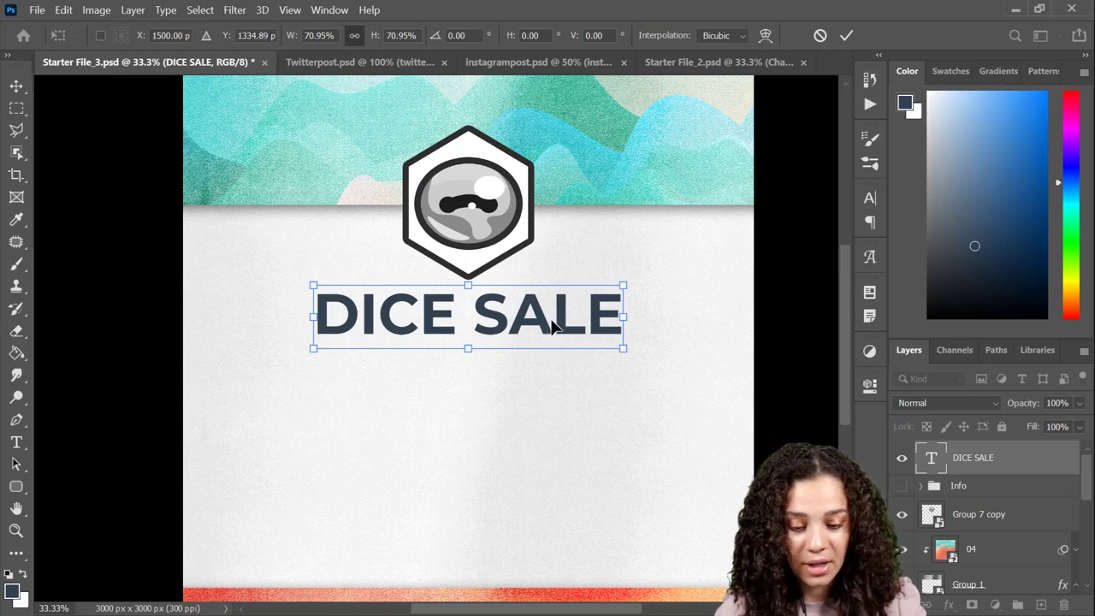
Recolour the heading text with the dark grey sampled from the hexagon outline.
double_click(551, 325)
double_click(552, 325)
triple_click(552, 325)
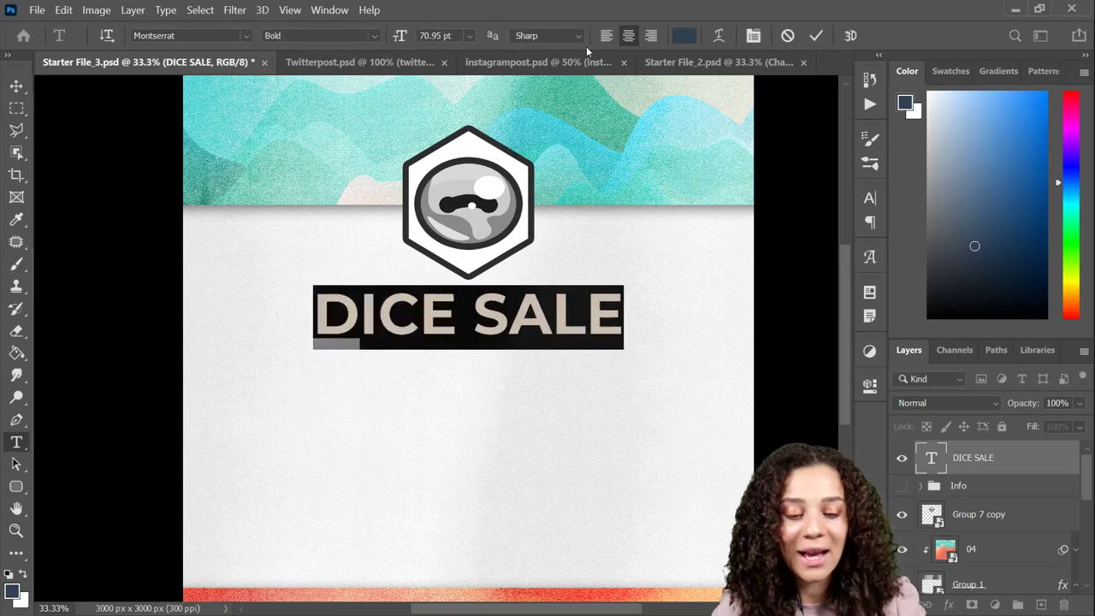
click(686, 35)
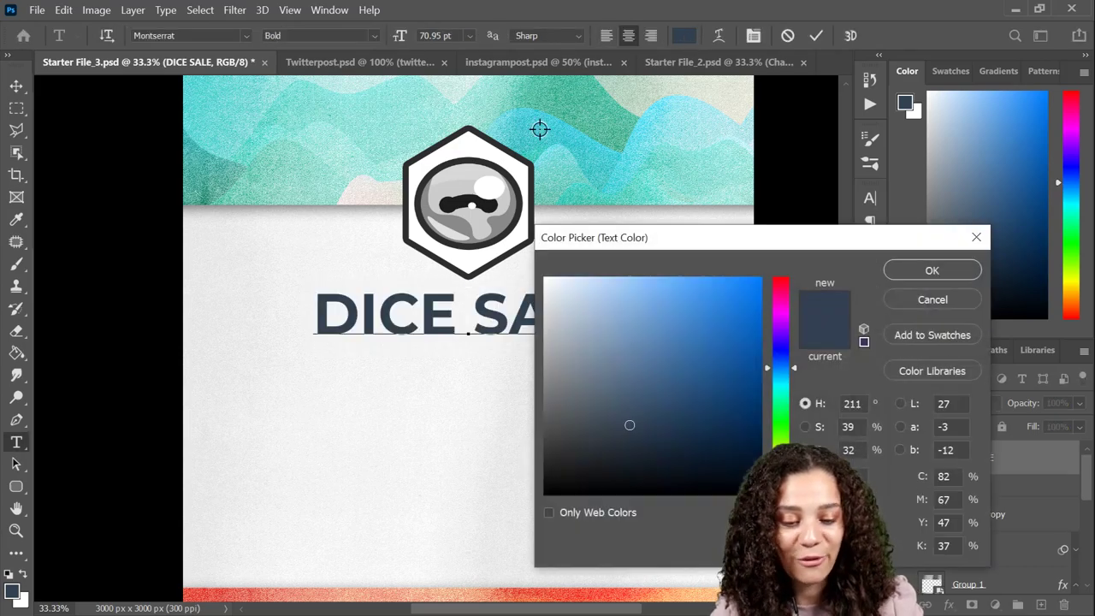
click(498, 144)
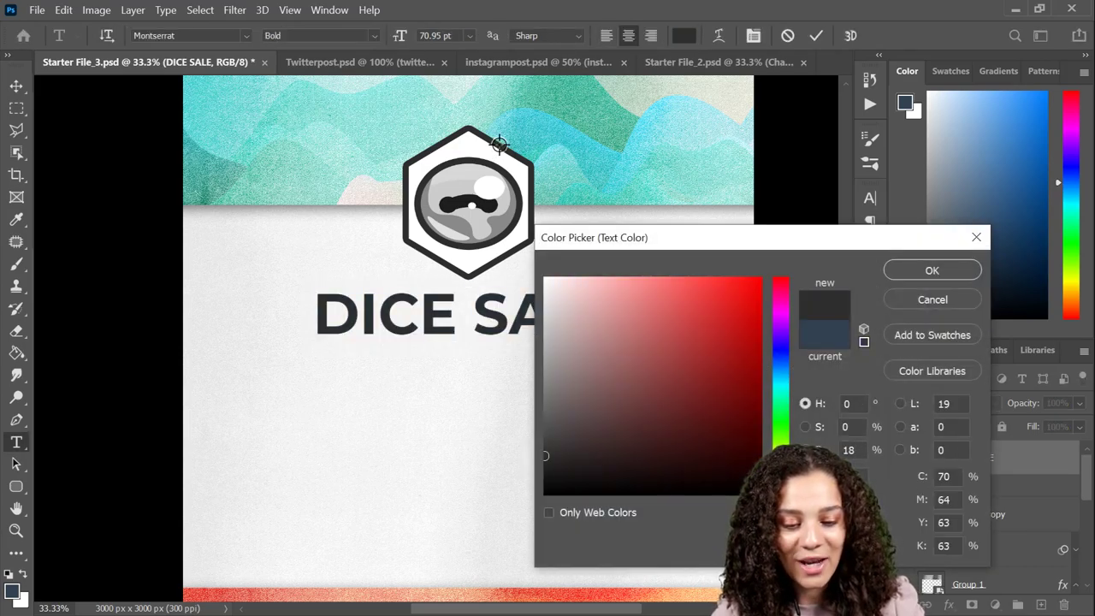
click(931, 269)
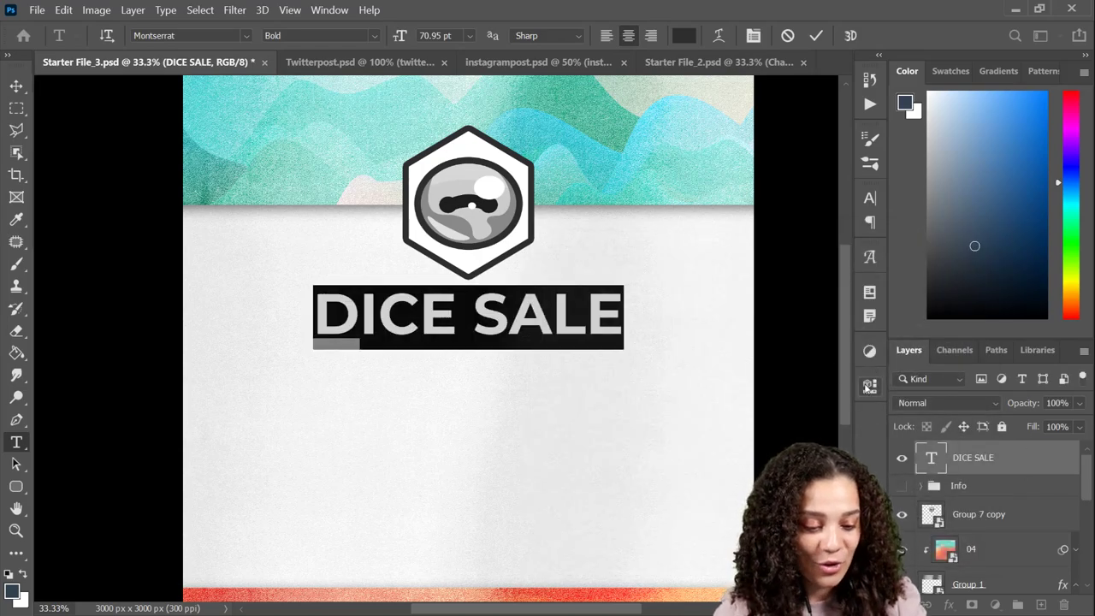
click(1051, 464)
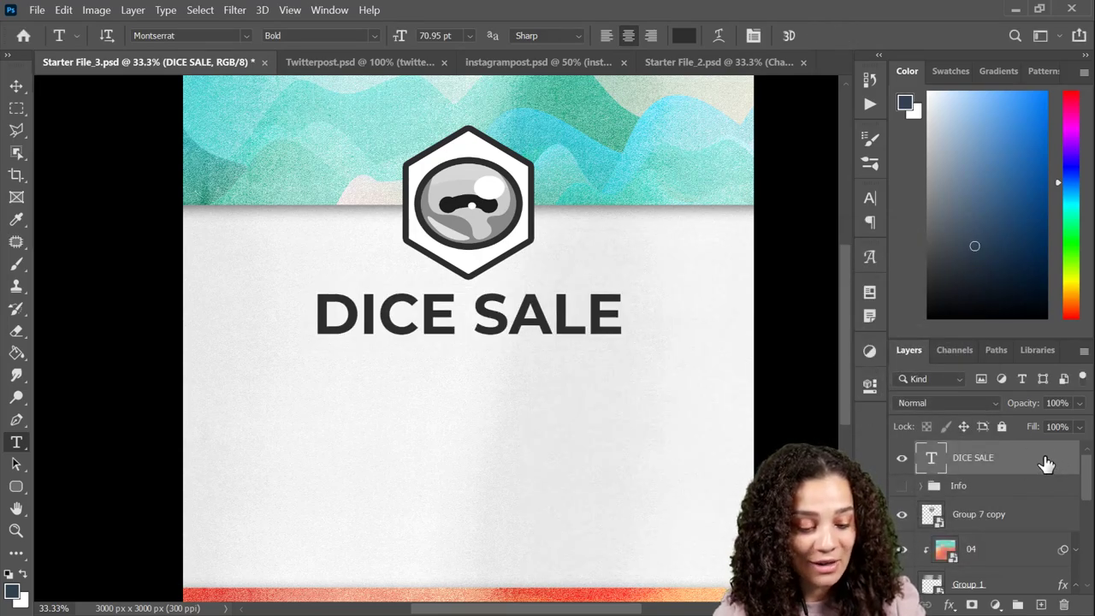
Move the heading slightly lower, centred beneath the badge.
key(ctrl+t)
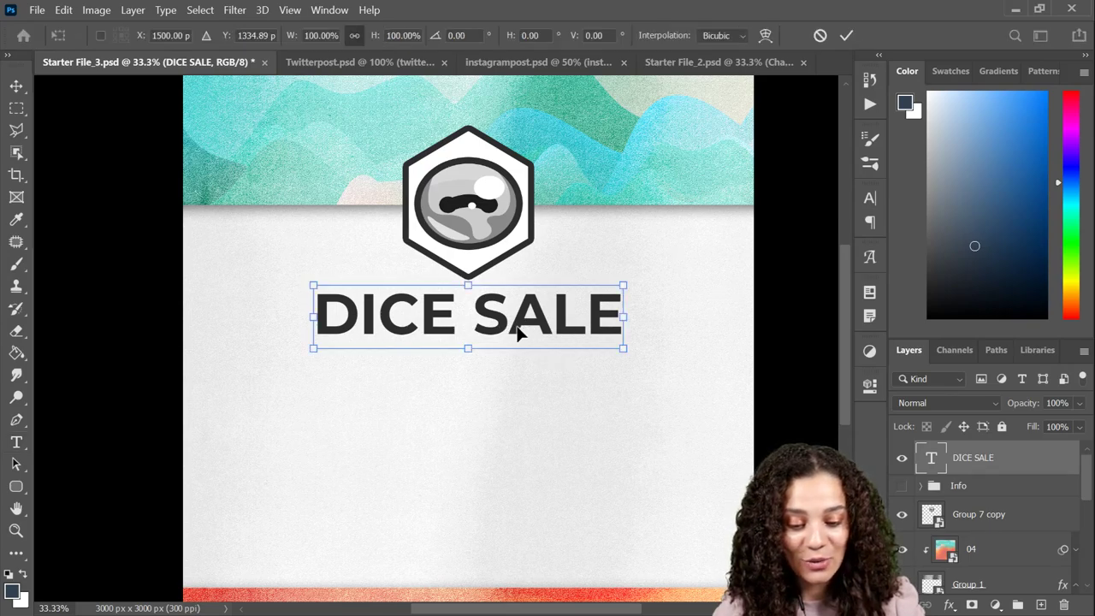
drag(523, 334, 521, 342)
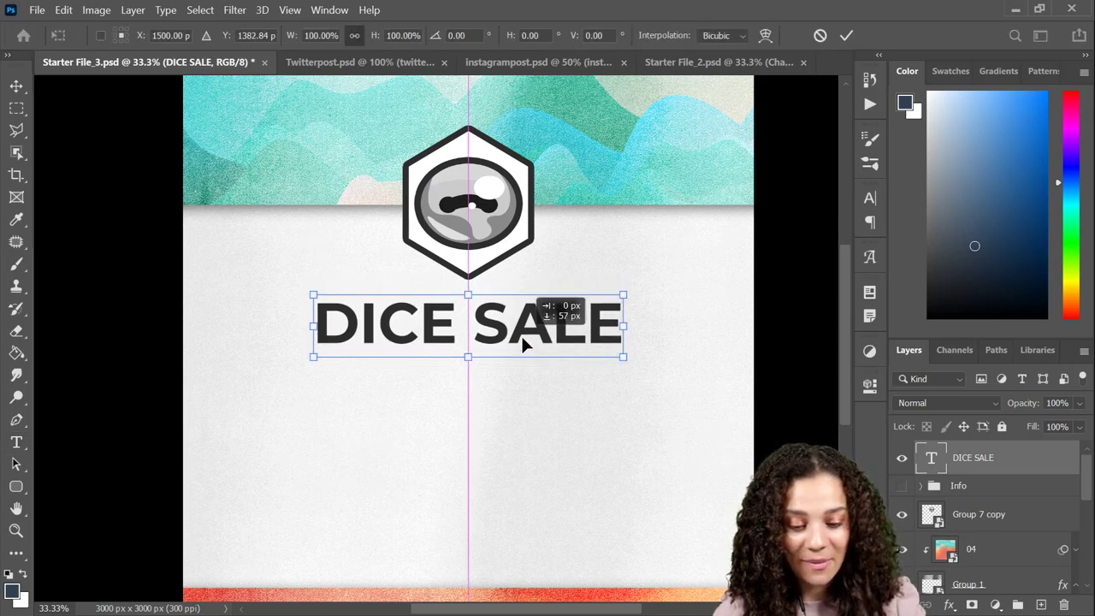
key(Return)
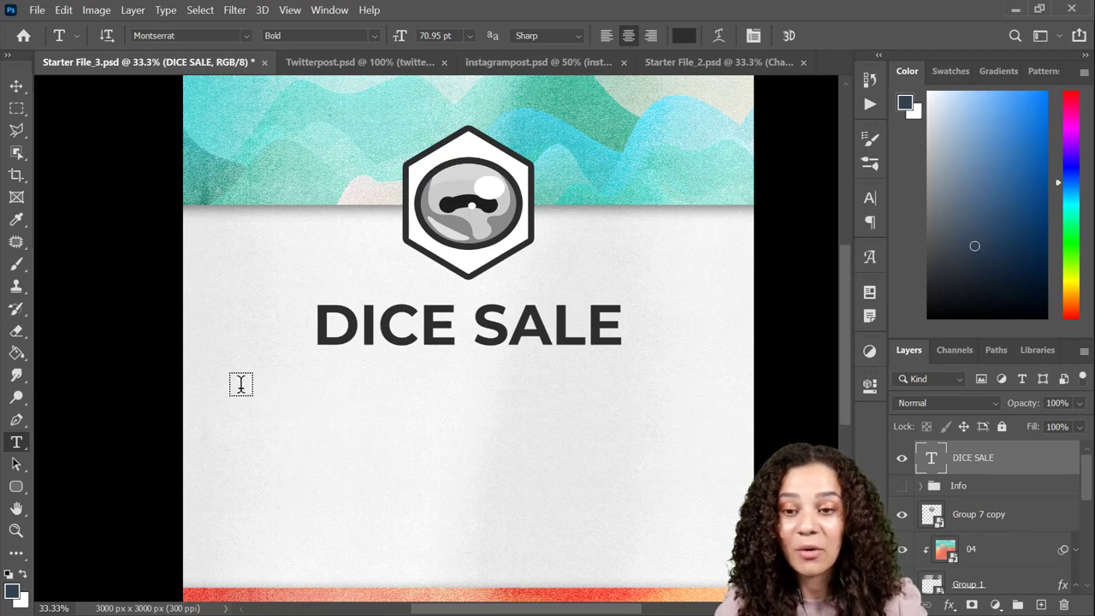
Draw a paragraph text box below the heading with 24 pt text size.
drag(237, 383, 709, 563)
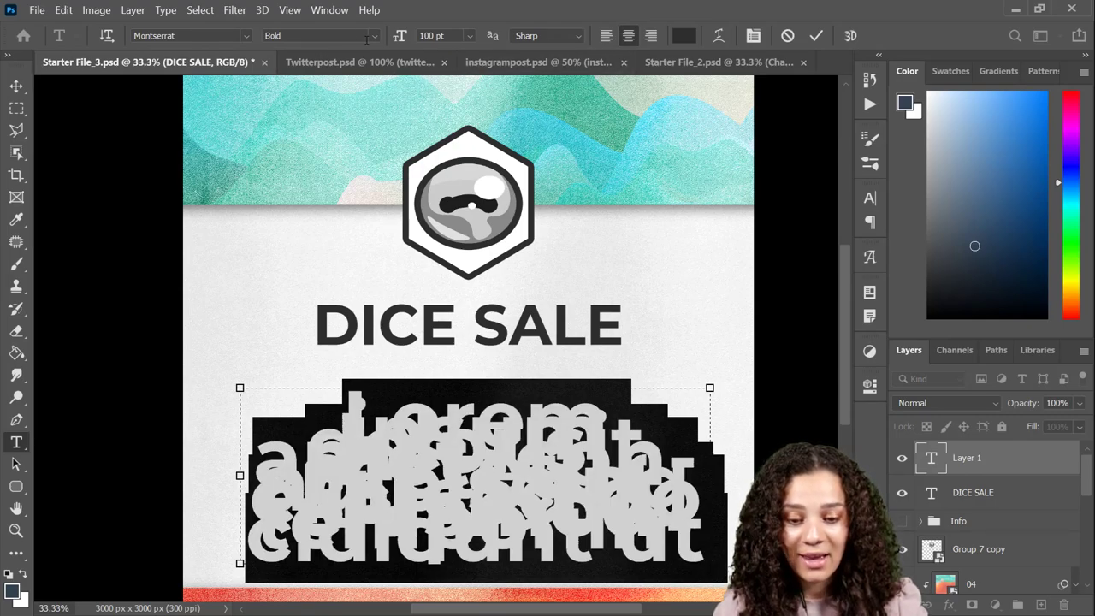
click(469, 35)
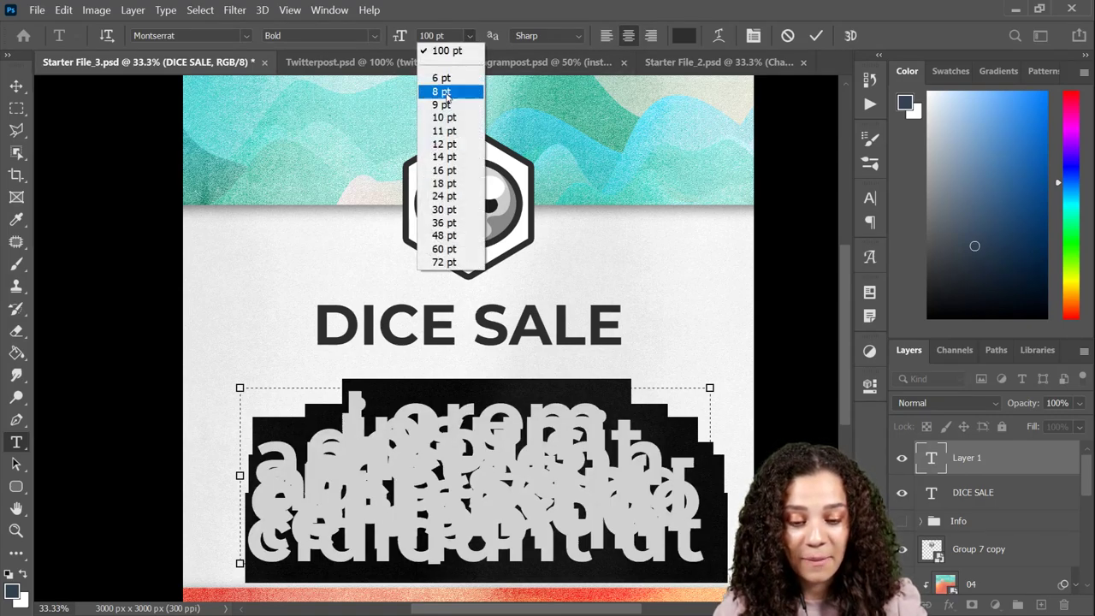
click(445, 196)
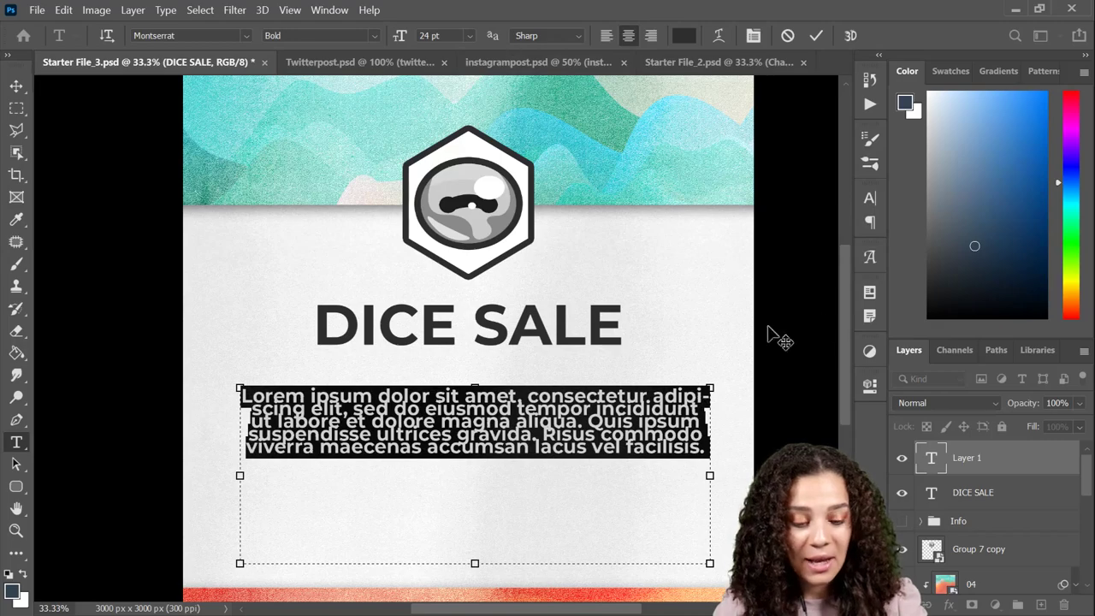
Set the paragraph's leading to 24 pt in the Character panel and commit it.
click(869, 200)
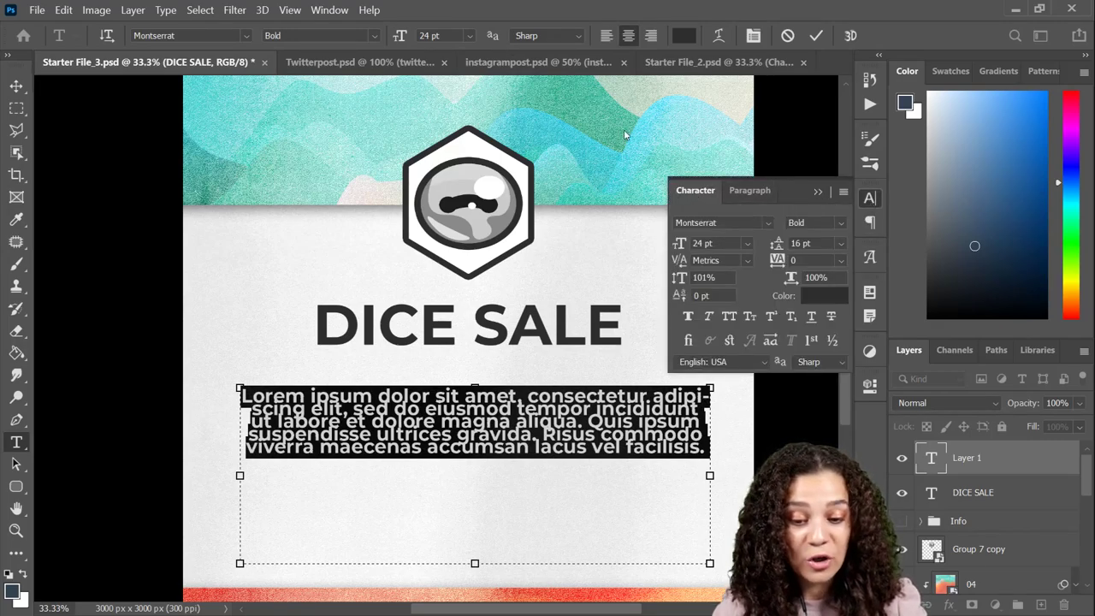
click(329, 12)
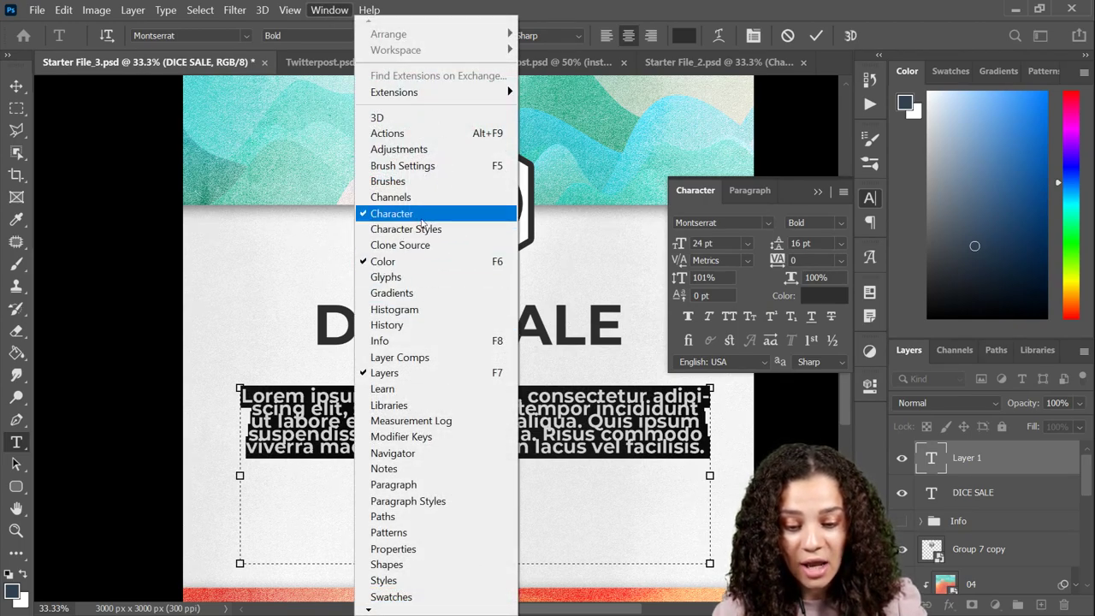
click(841, 244)
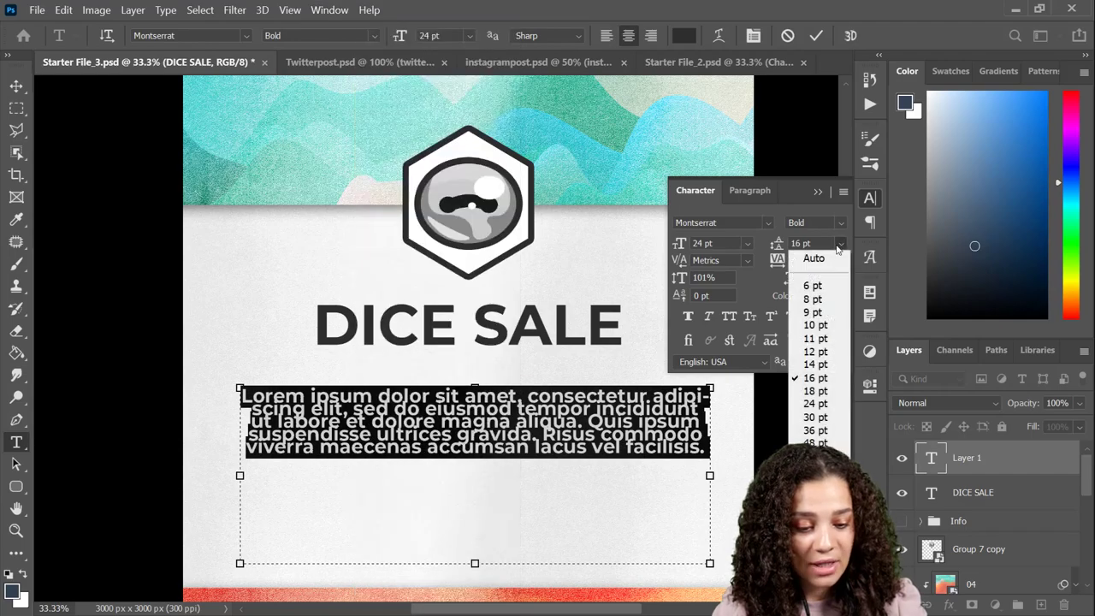
click(815, 402)
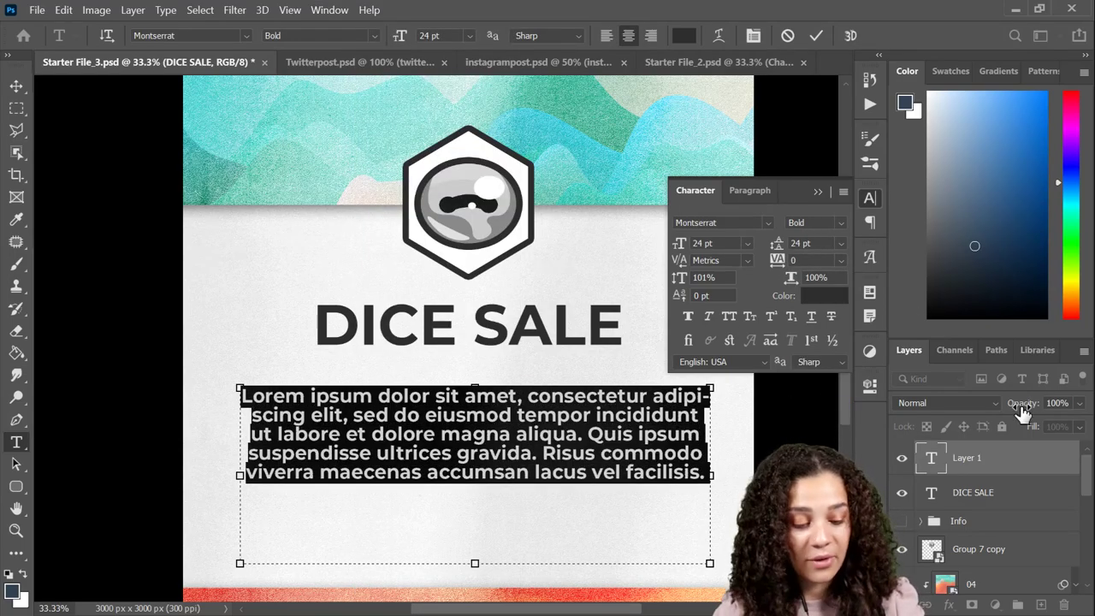
click(1035, 471)
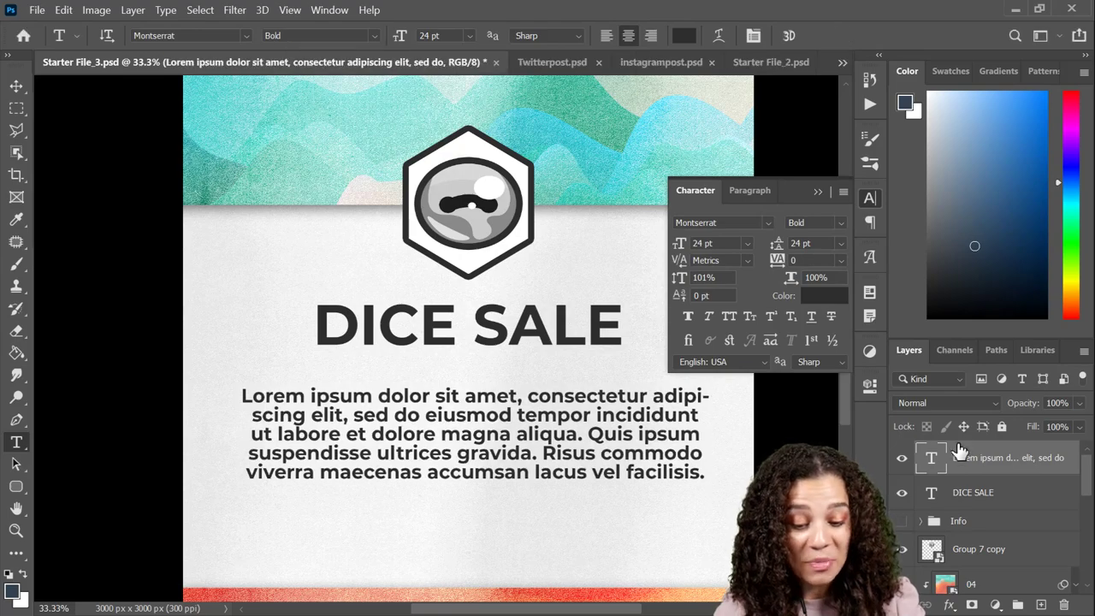
click(869, 197)
key(ctrl+minus)
key(ctrl+plus)
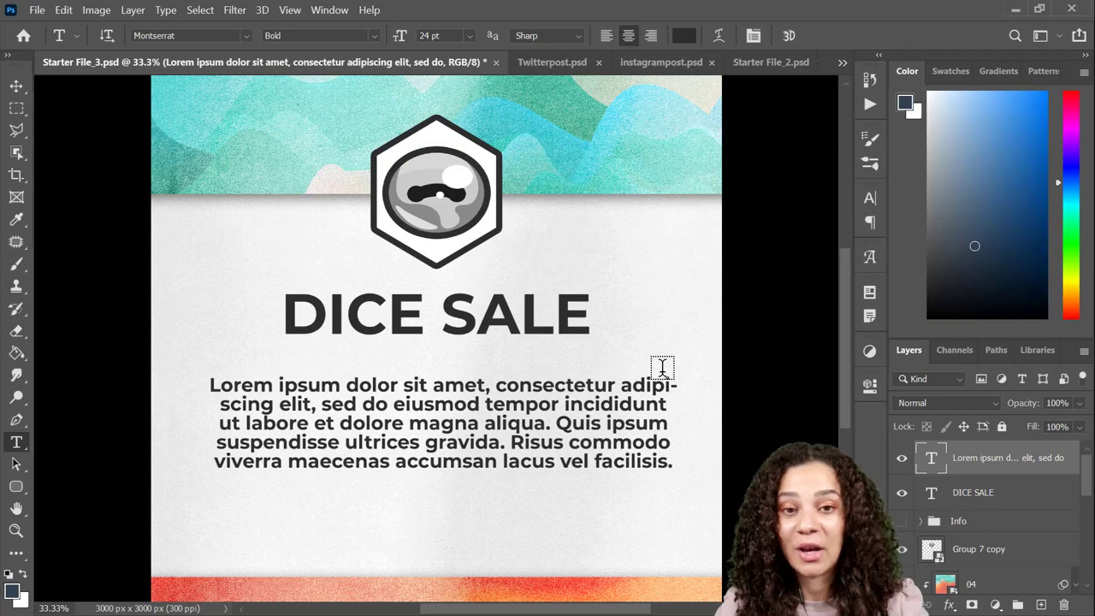
Zoom out to 25% to view the whole dice sale card.
key(ctrl+minus)
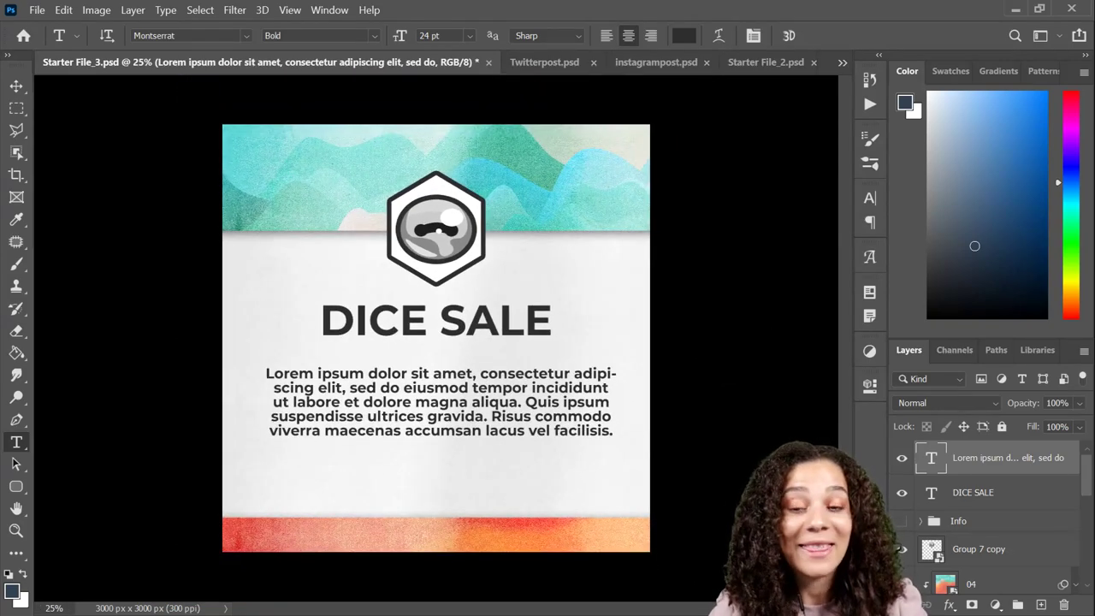